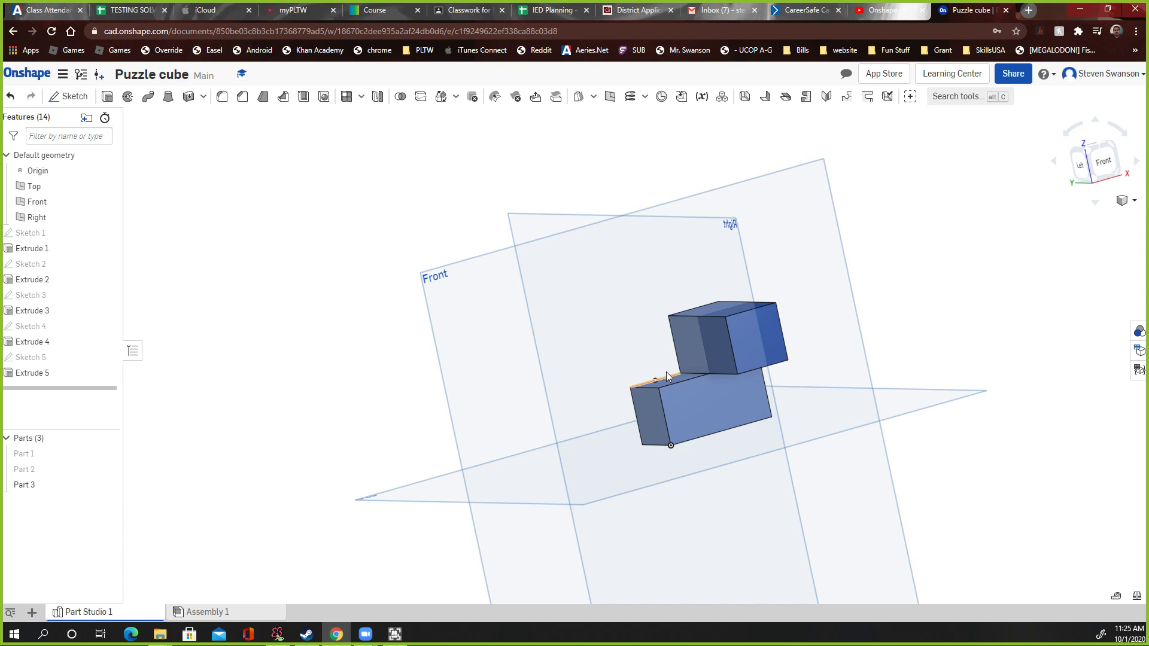
Hide Part 3 so that no existing puzzle piece is shown in the model space.
right_drag(721, 388, 656, 419)
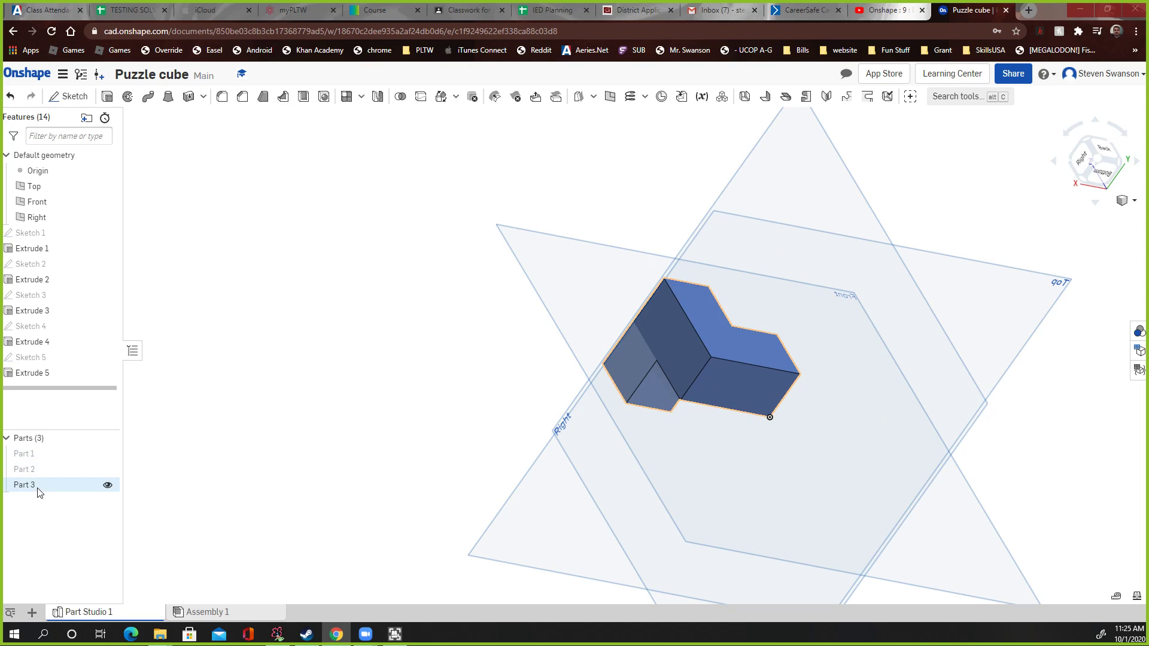
click(108, 484)
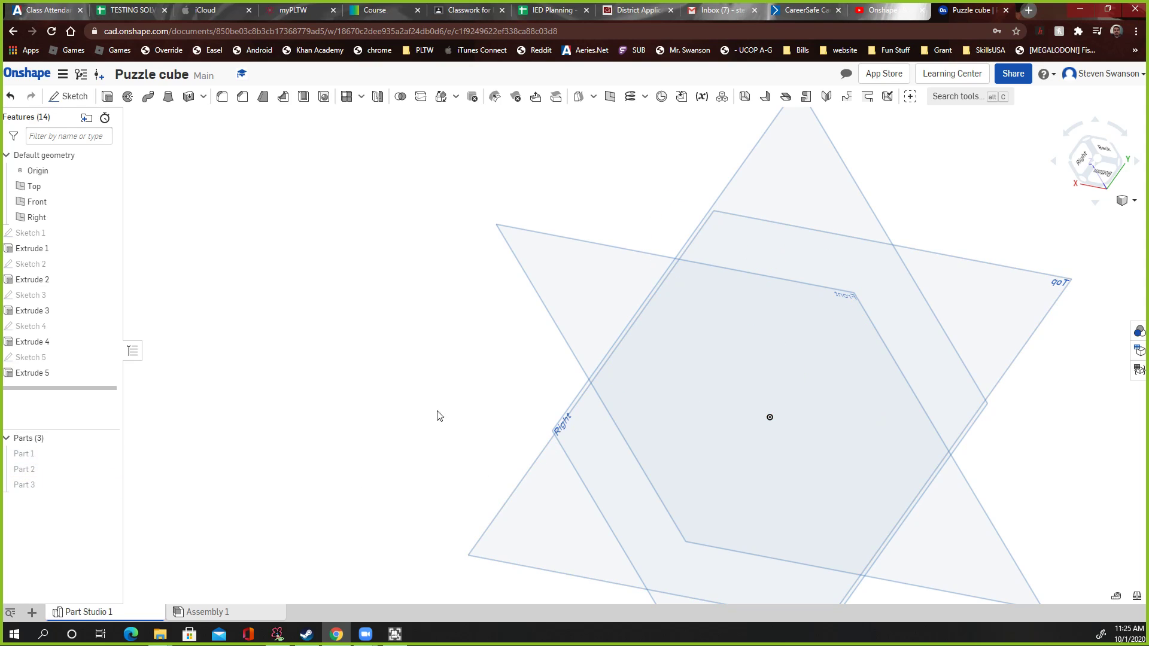
right_drag(437, 416, 381, 443)
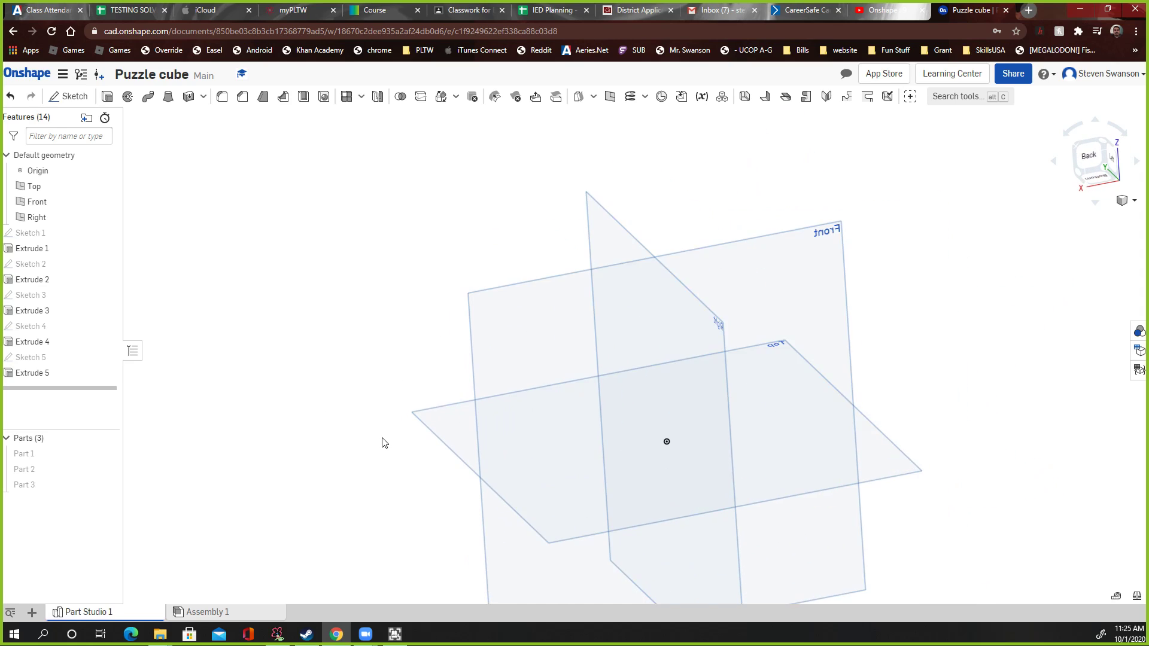
scroll(383, 443, down, 2)
scroll(852, 449, down, 3)
mouse_move(859, 449)
right_down()
mouse_move(900, 462)
mouse_move(859, 437)
right_up()
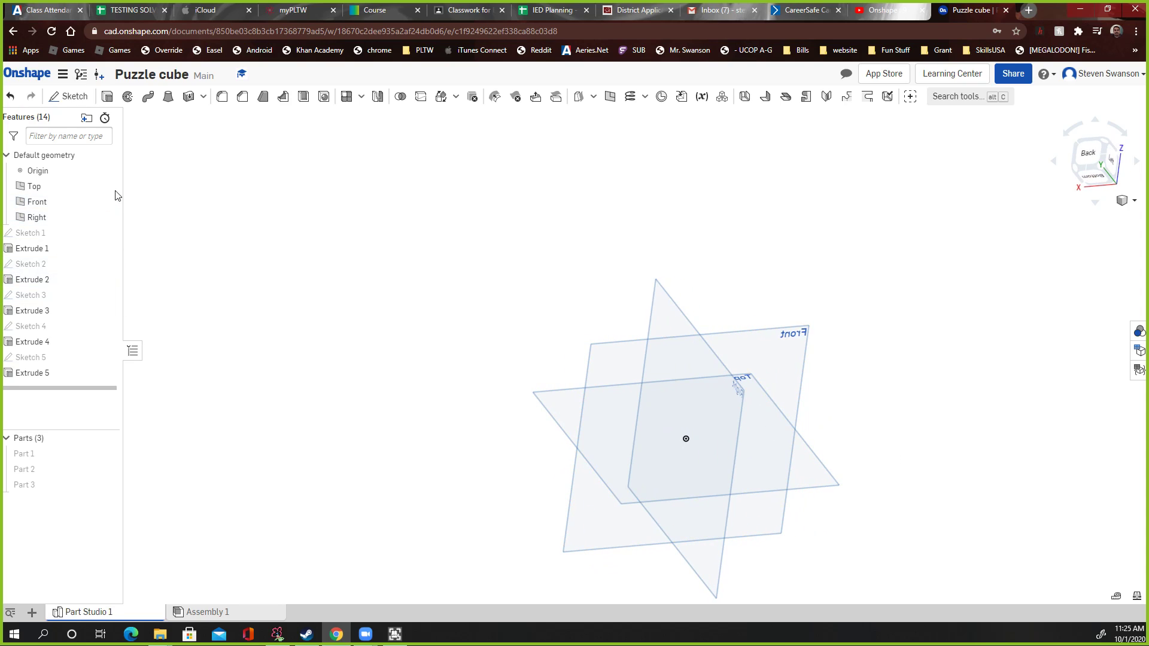
Start a new sketch on the Front plane and view it straight on from the front.
click(68, 96)
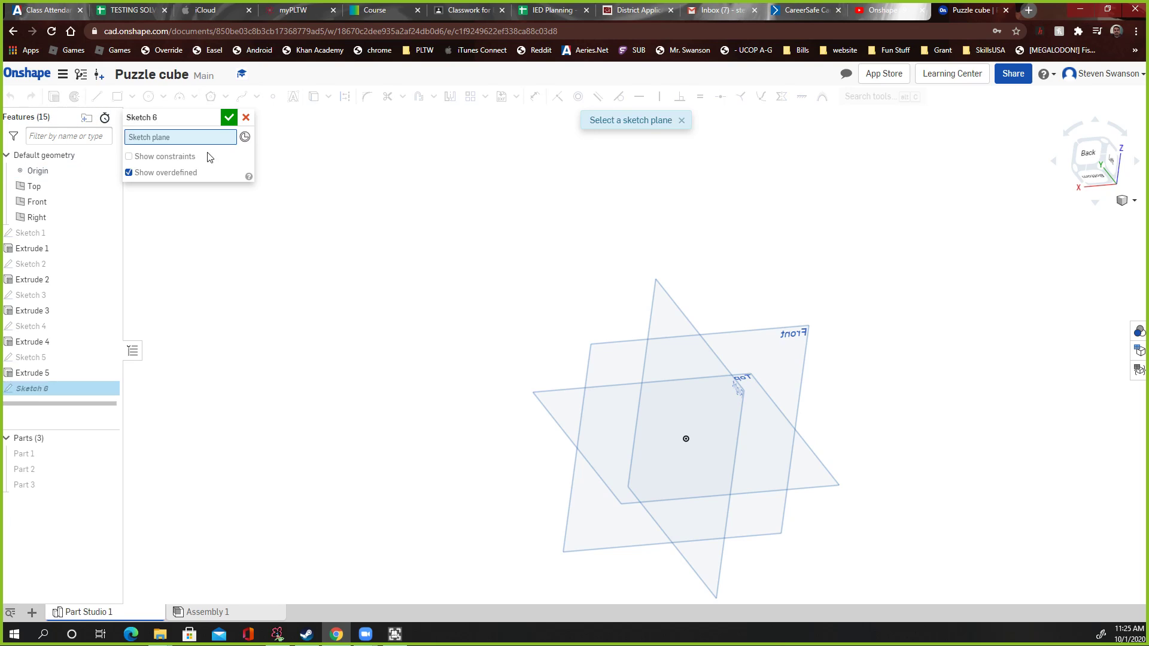
click(618, 371)
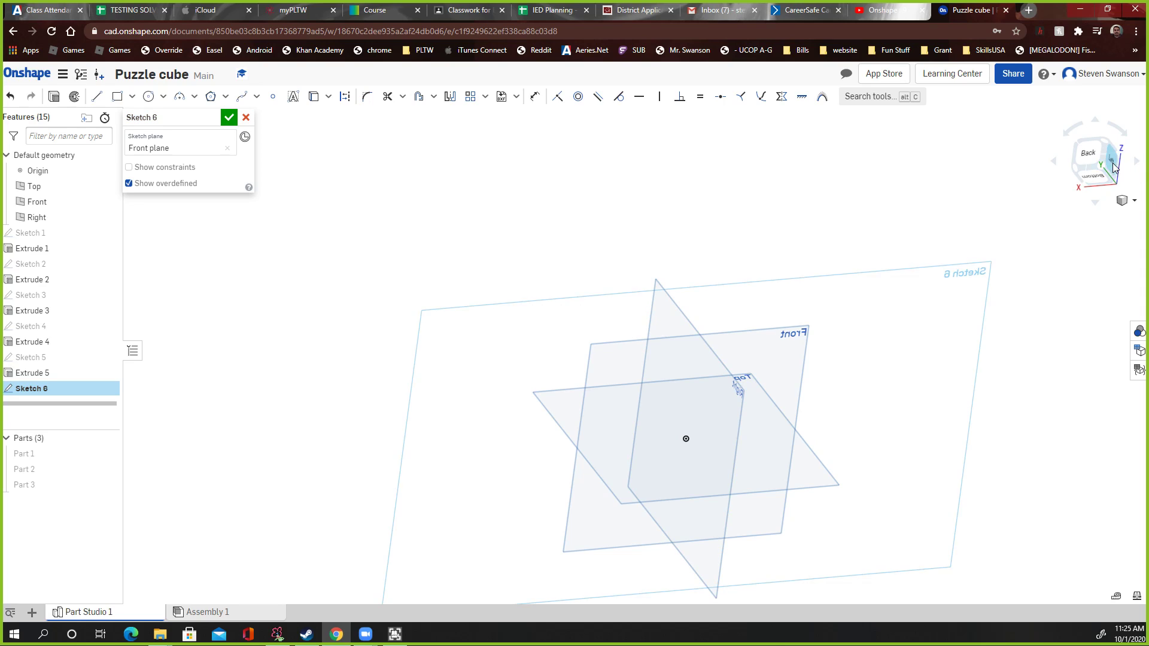
click(1084, 156)
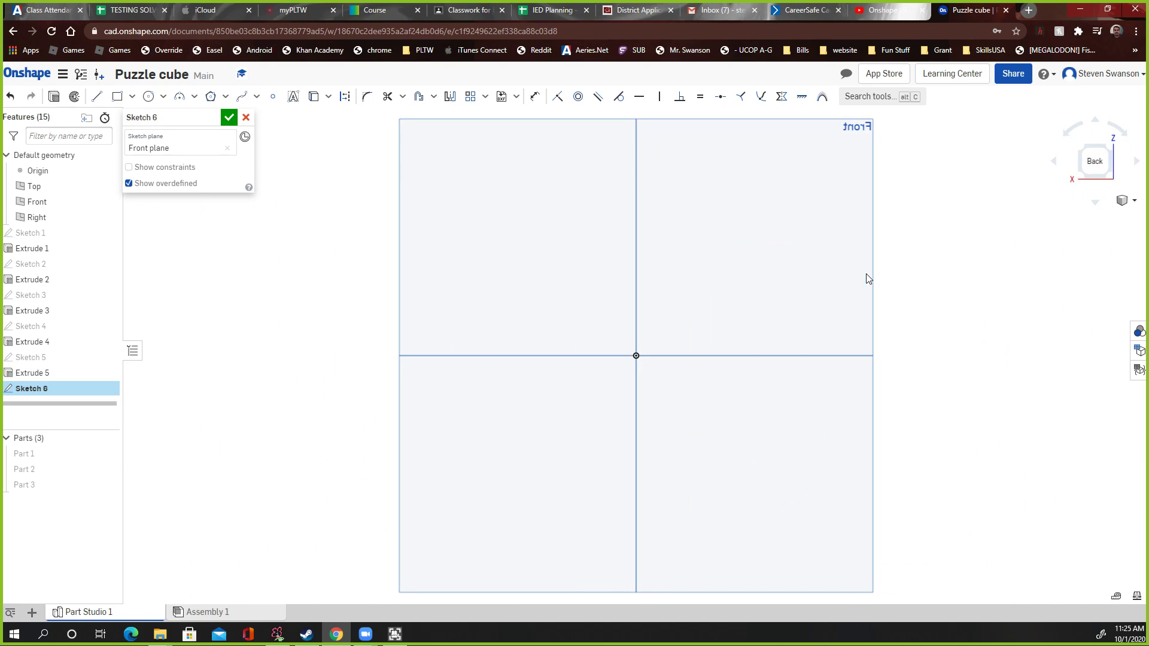
mouse_move(956, 209)
right_down()
mouse_move(770, 254)
mouse_move(1032, 206)
right_up()
click(1095, 163)
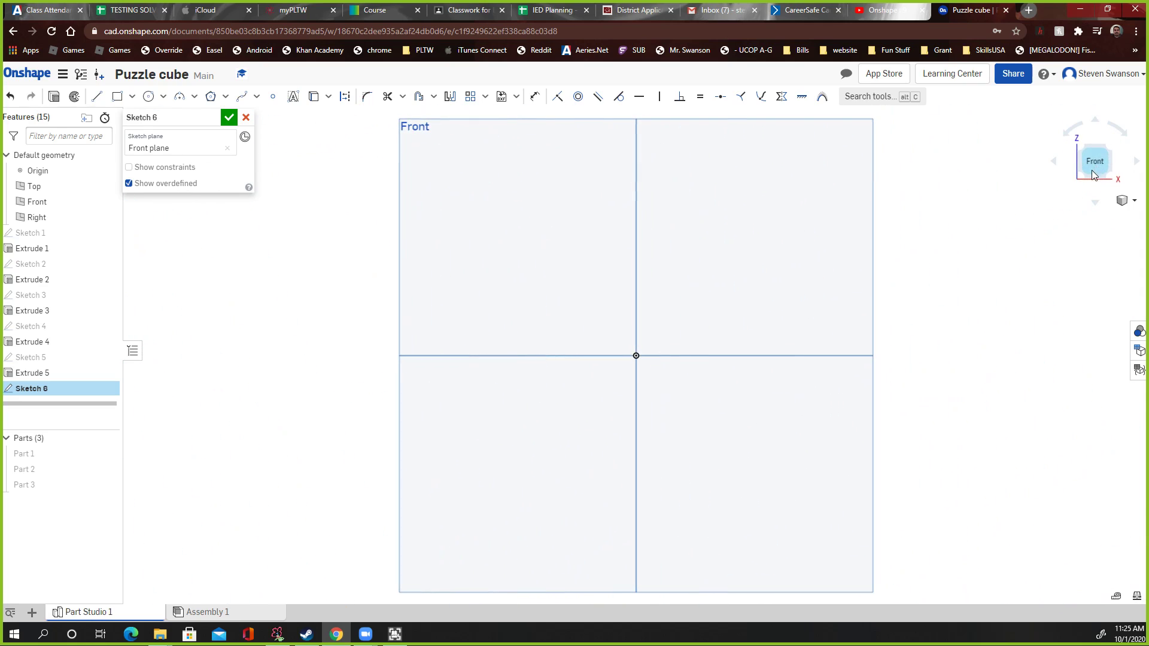
scroll(664, 338, down, 2)
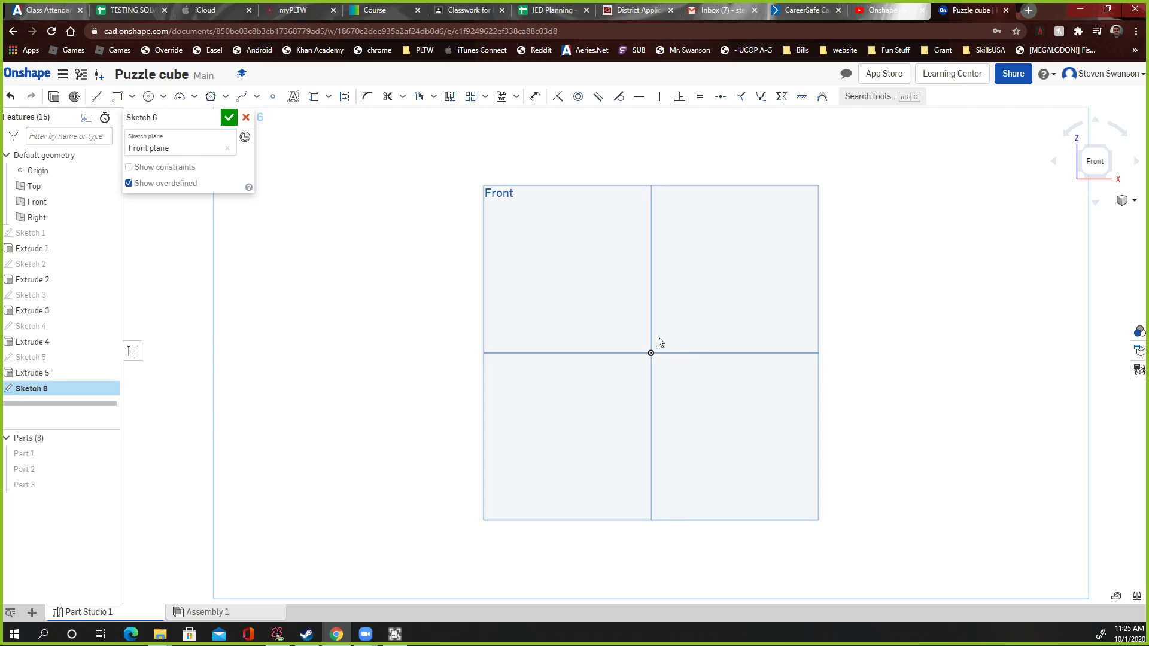
Sketch a corner rectangle about 0.93 by 0.73 in, starting at the origin and extending up and to the right.
click(117, 97)
click(652, 352)
click(704, 311)
scroll(727, 318, down, 2)
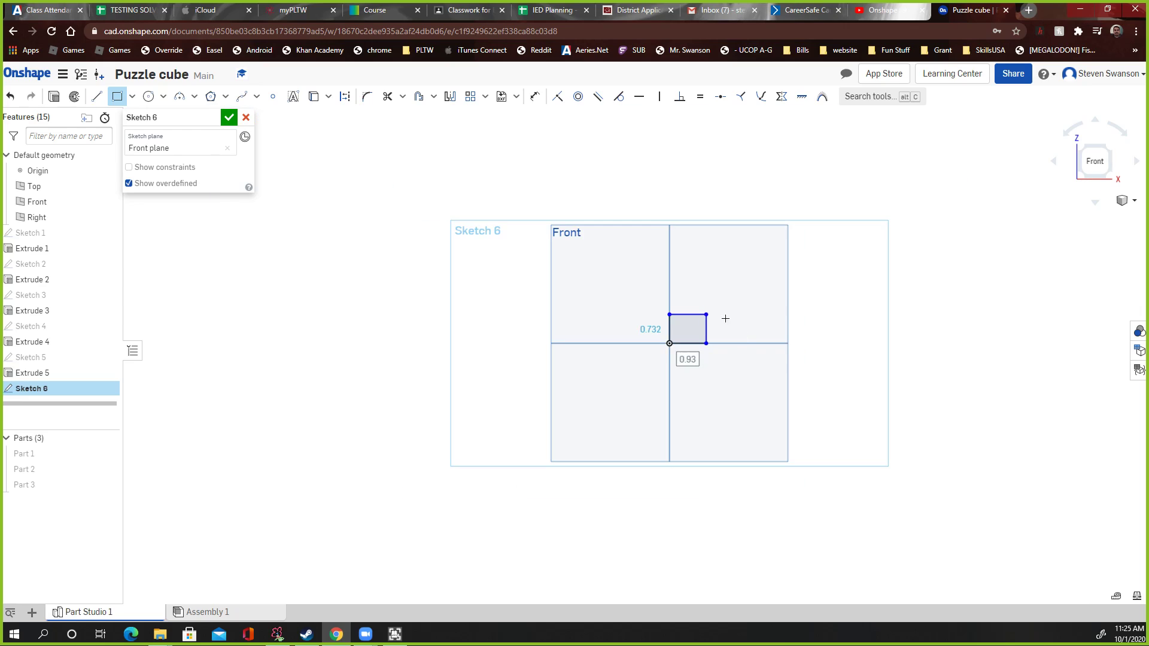
Dimension the rectangle's height and width to 0.75 in each and finish the sketch.
scroll(731, 297, up, 3)
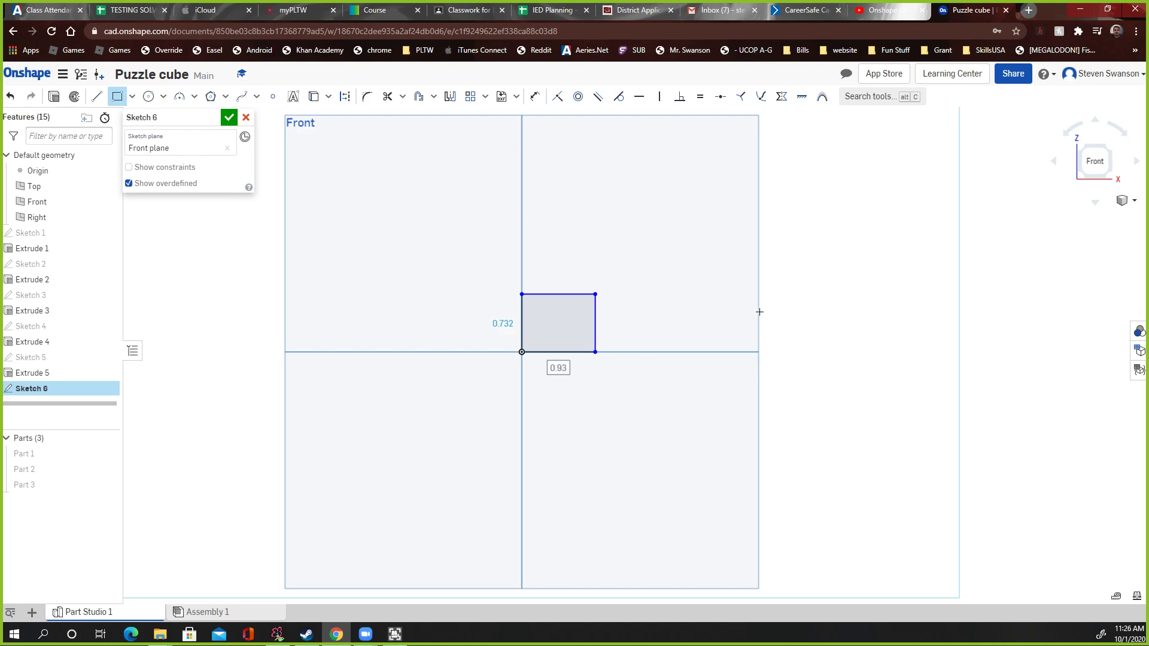
click(535, 99)
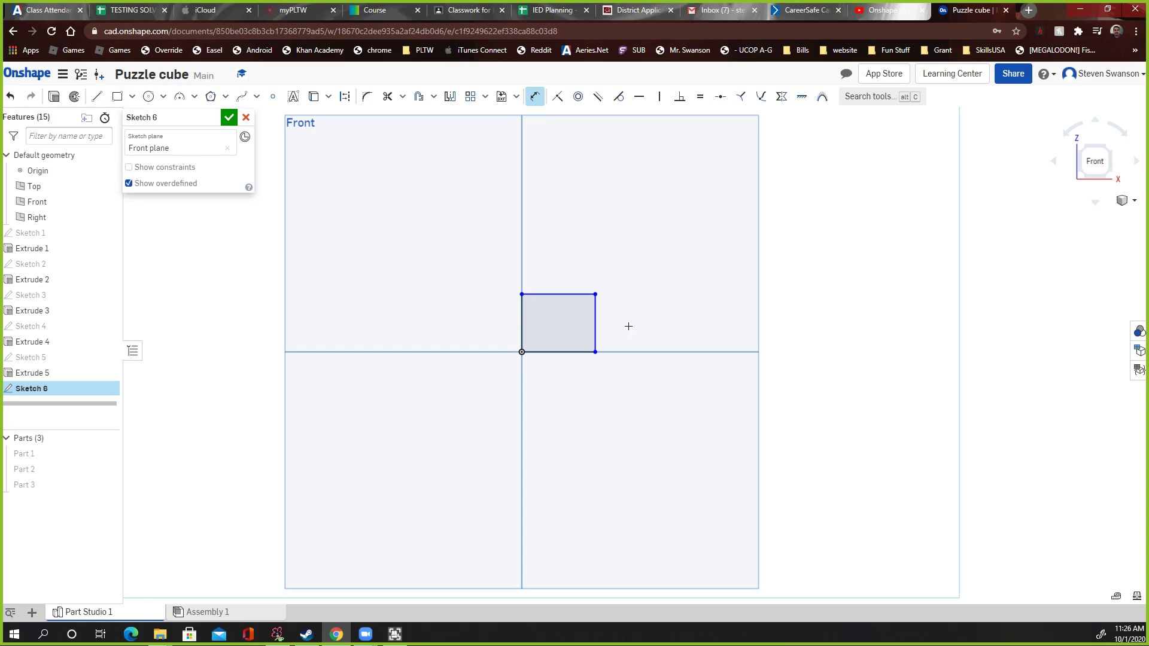
click(598, 321)
click(650, 322)
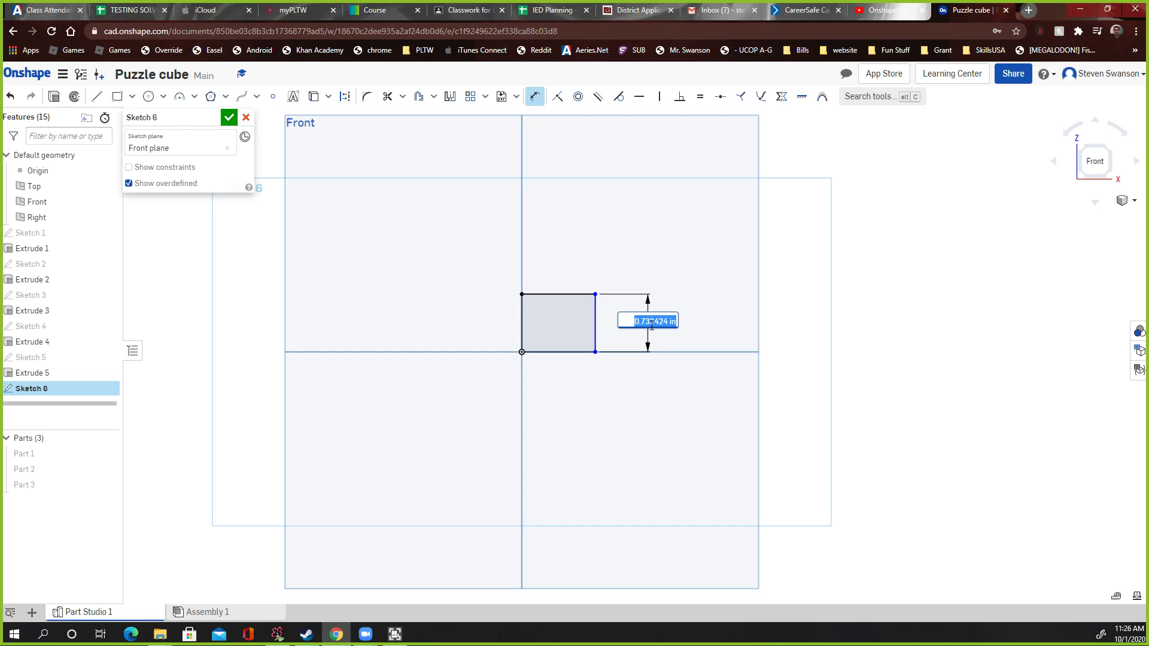
text(0.75)
key(Return)
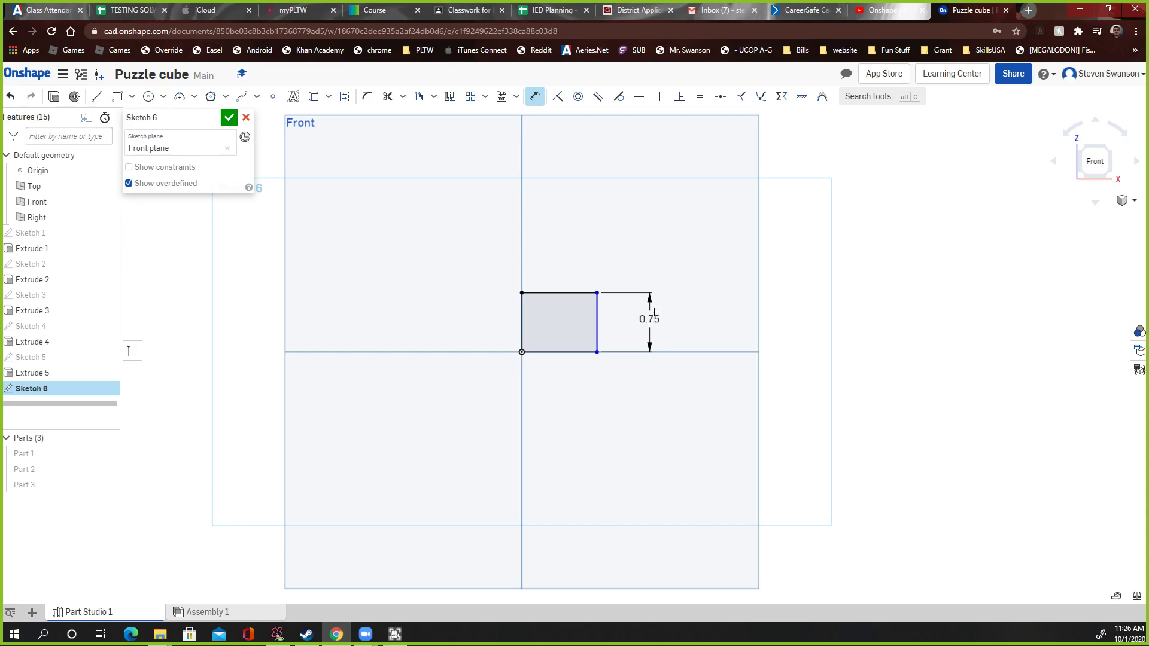
click(574, 293)
click(555, 249)
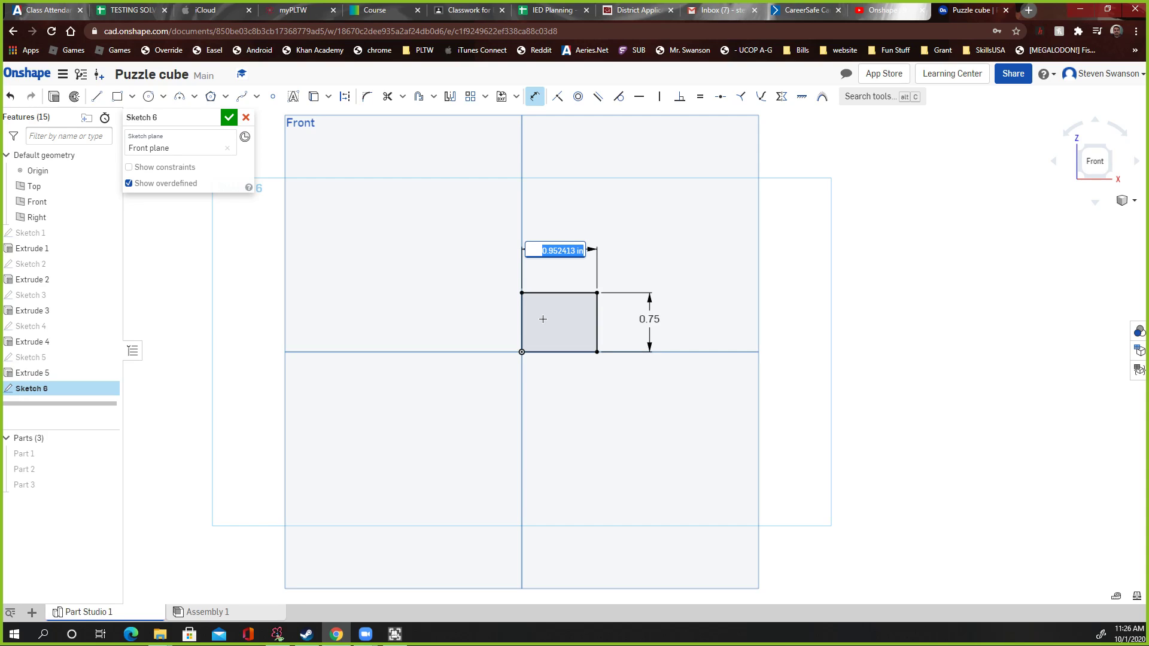
text(0.75)
key(Return)
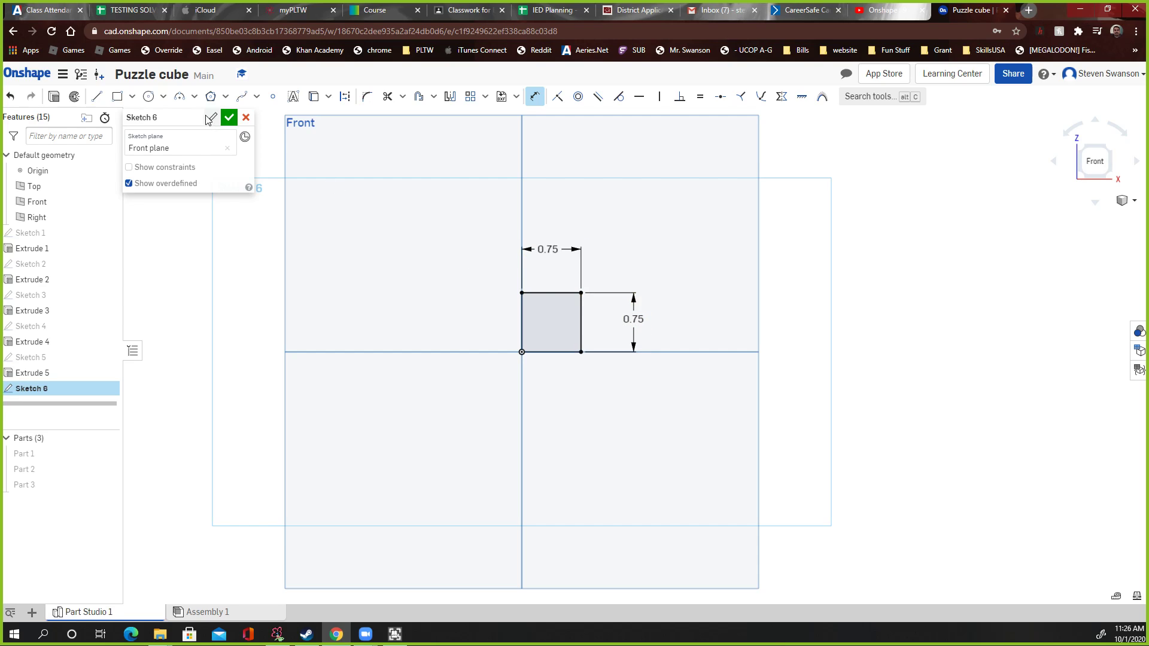
click(230, 118)
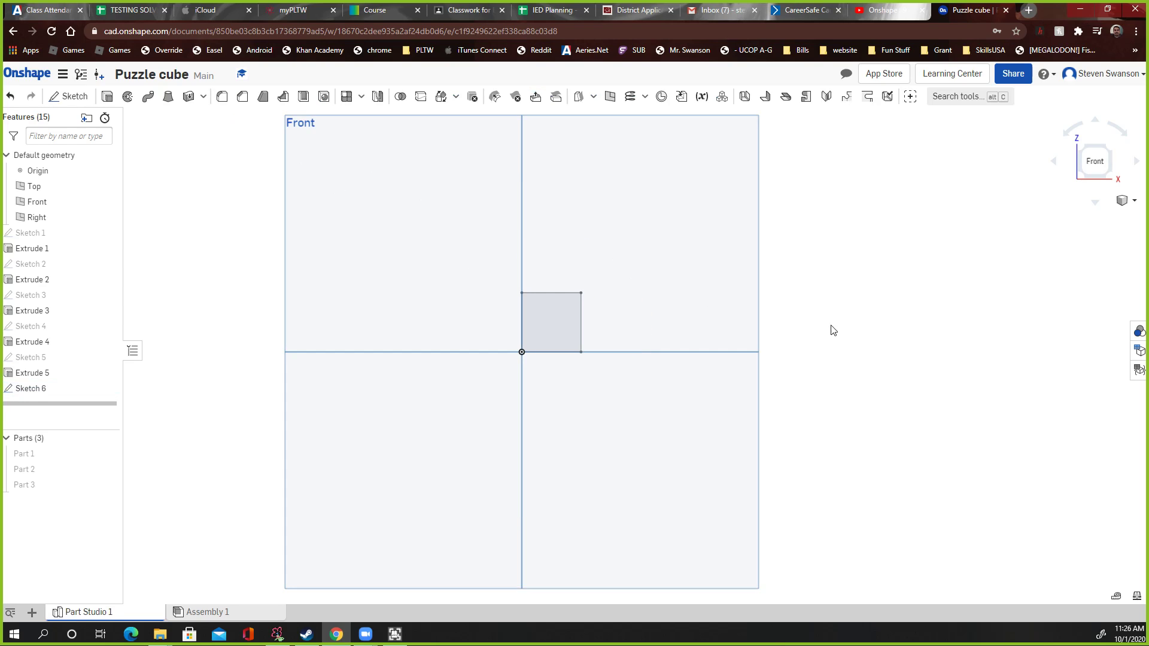
Extrude the sketched square as a new solid with a blind depth of 1.5 in.
mouse_move(831, 325)
right_down()
mouse_move(824, 290)
mouse_move(760, 286)
right_up()
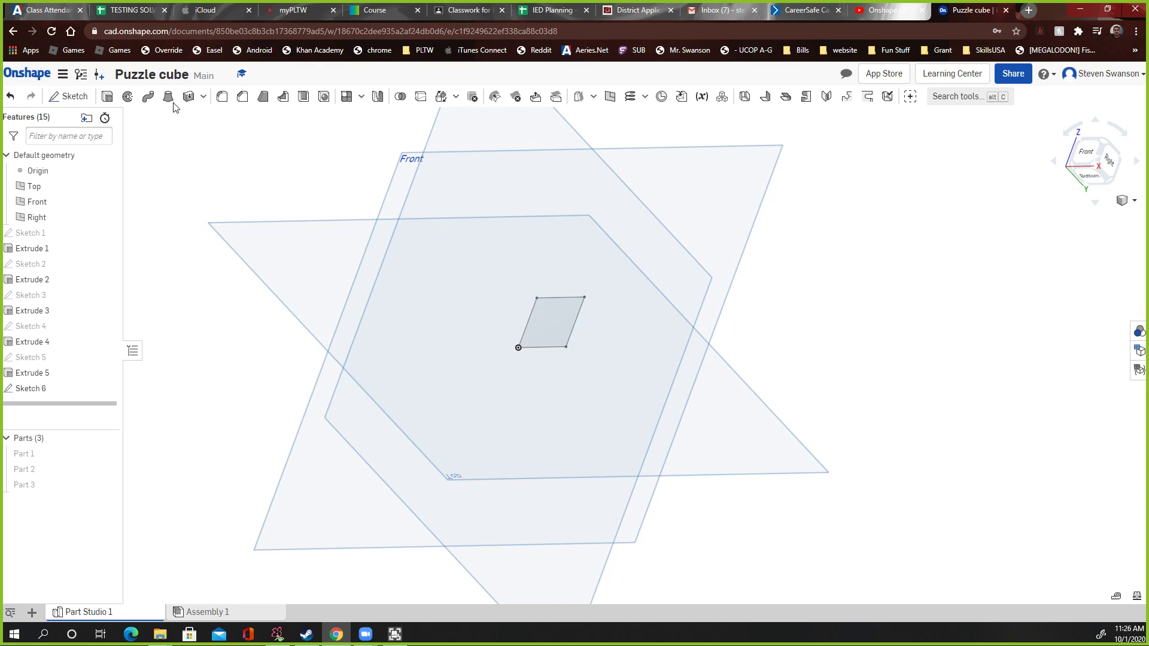
click(107, 96)
click(542, 326)
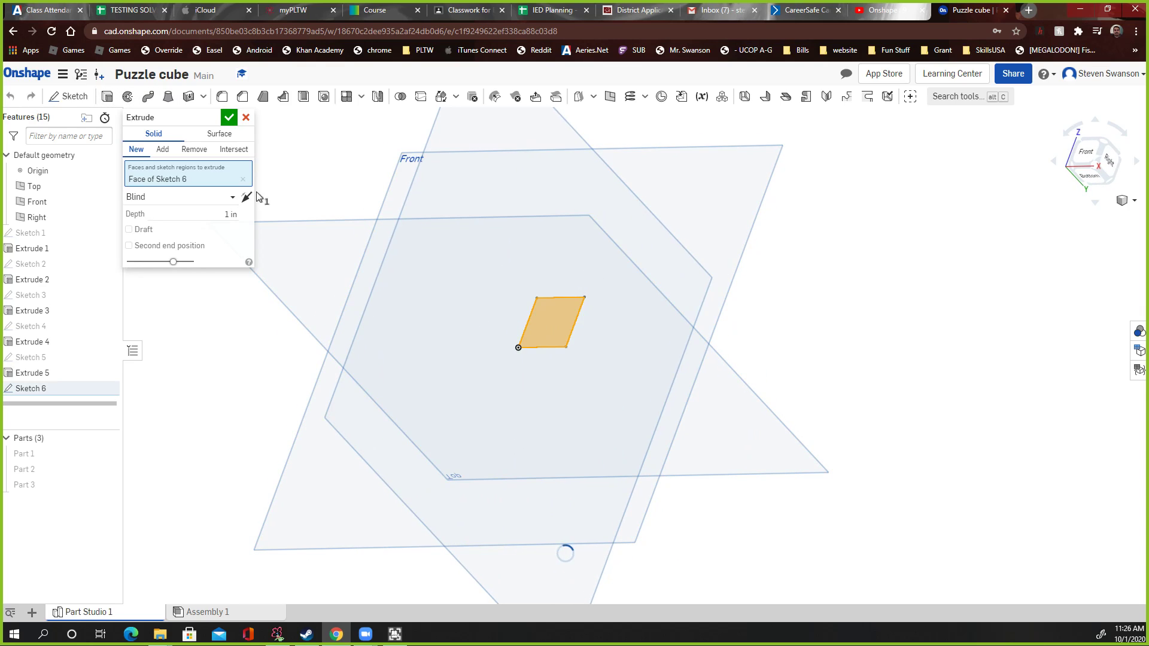
text(1)
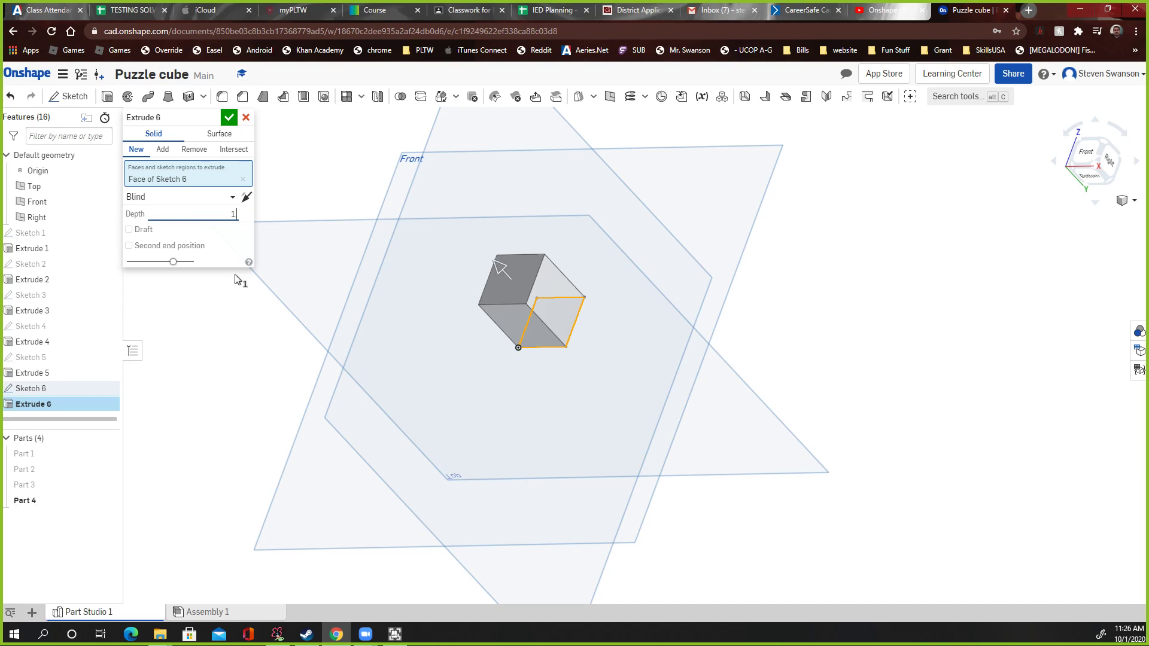
text(.5)
key(Return)
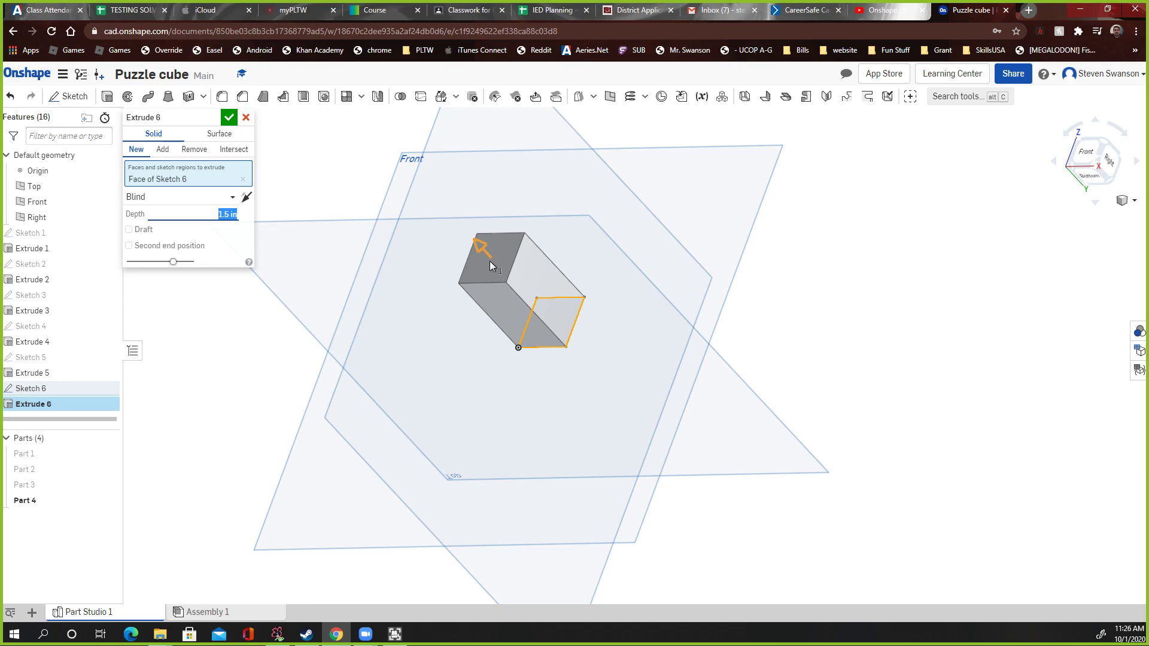
Set the extrusion's depth to 2.25 in and accept the feature.
text(2.25)
key(Return)
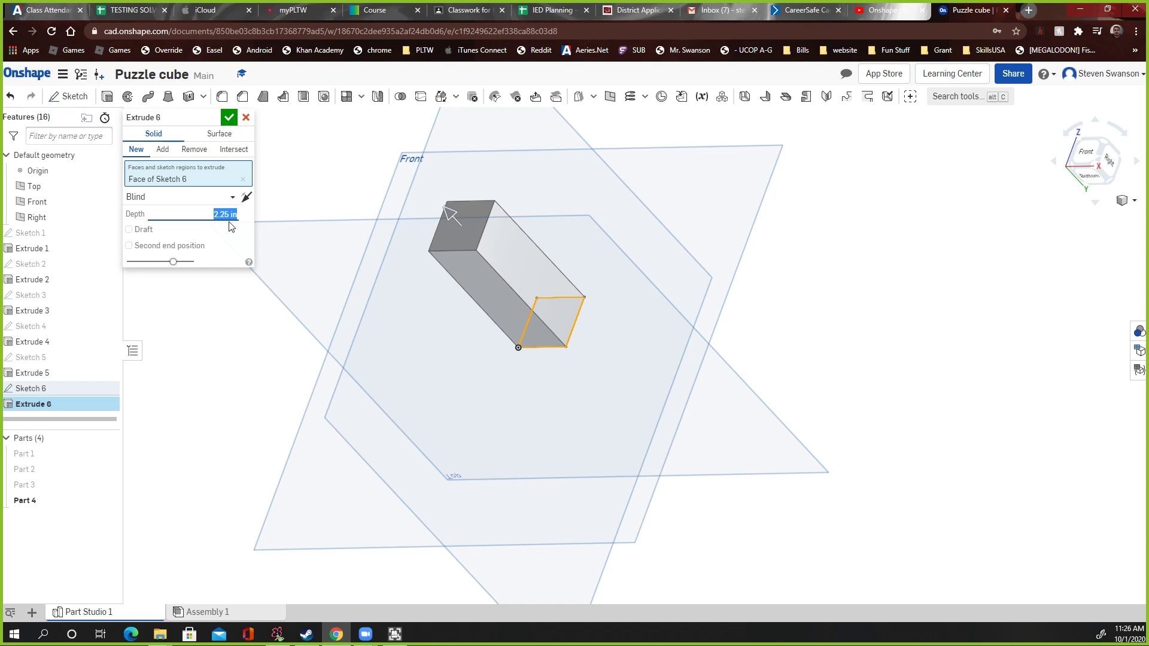
click(229, 117)
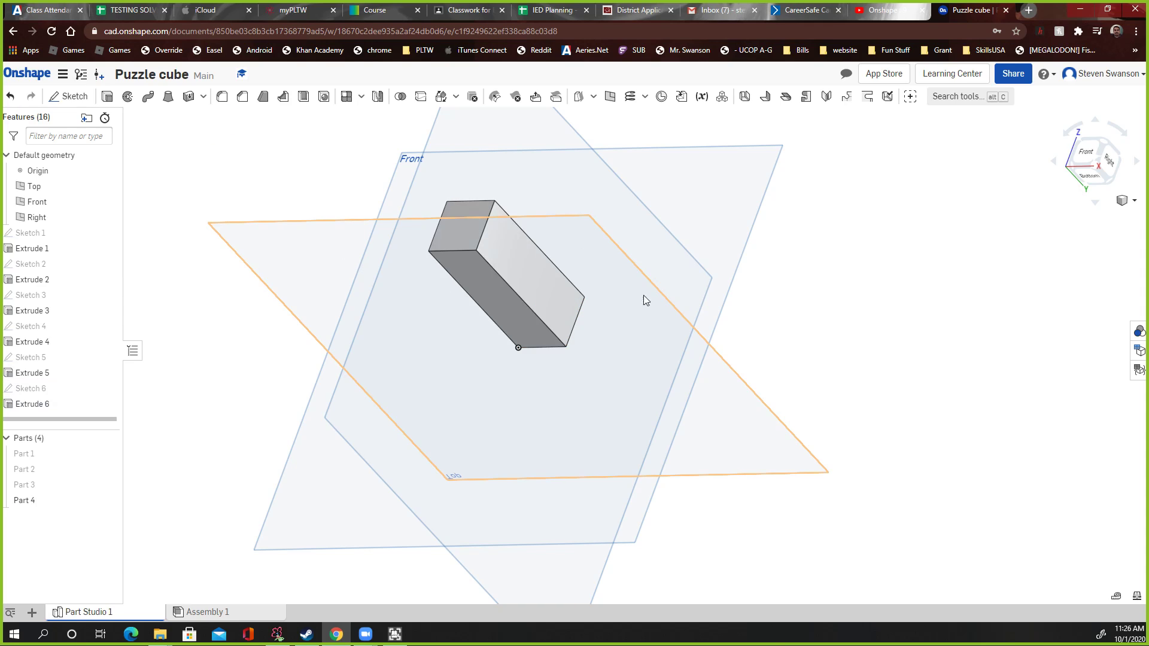
Start a sketch on the bar's long underside face and view it straight on from the bottom.
right_drag(644, 296, 522, 261)
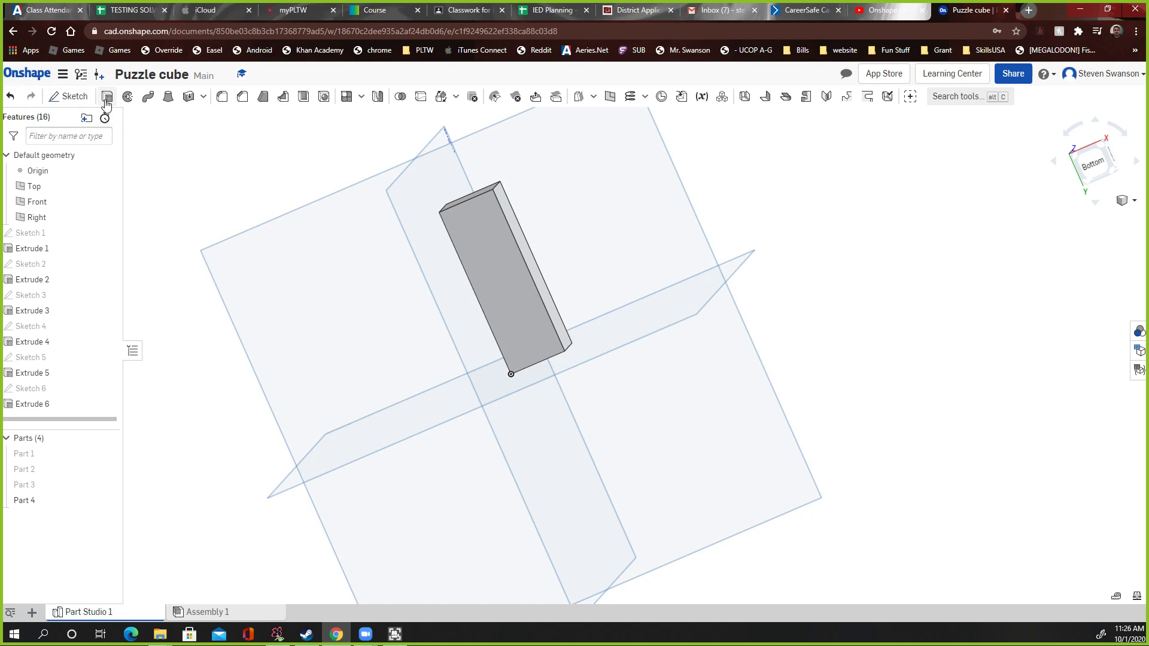
click(73, 96)
click(475, 239)
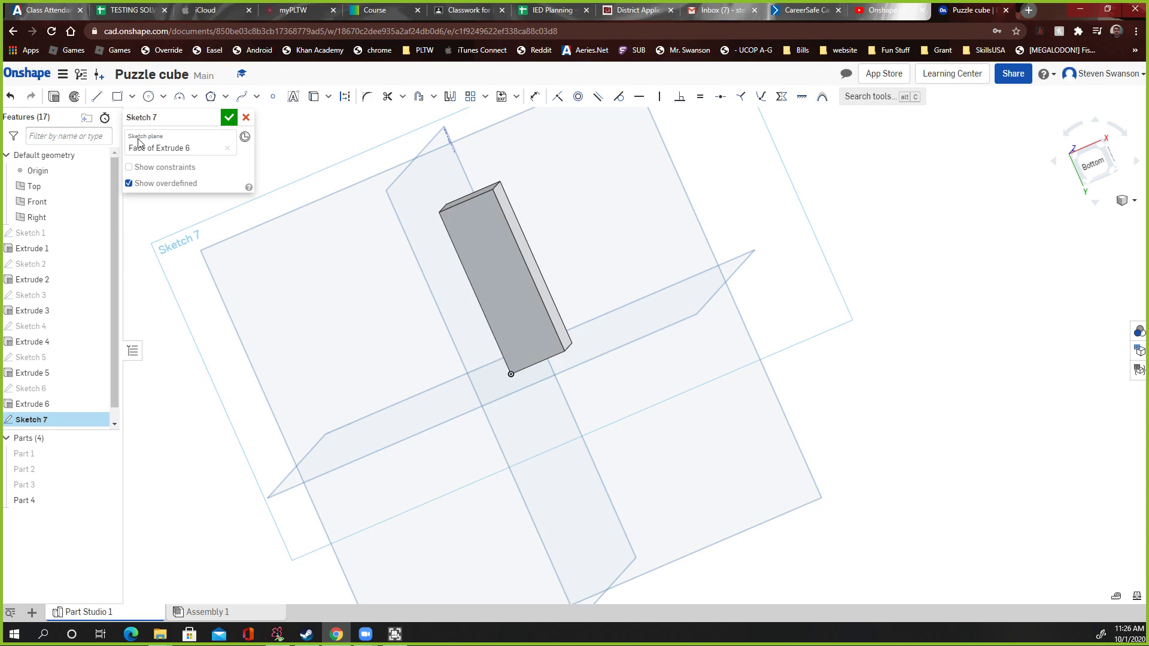
click(1093, 166)
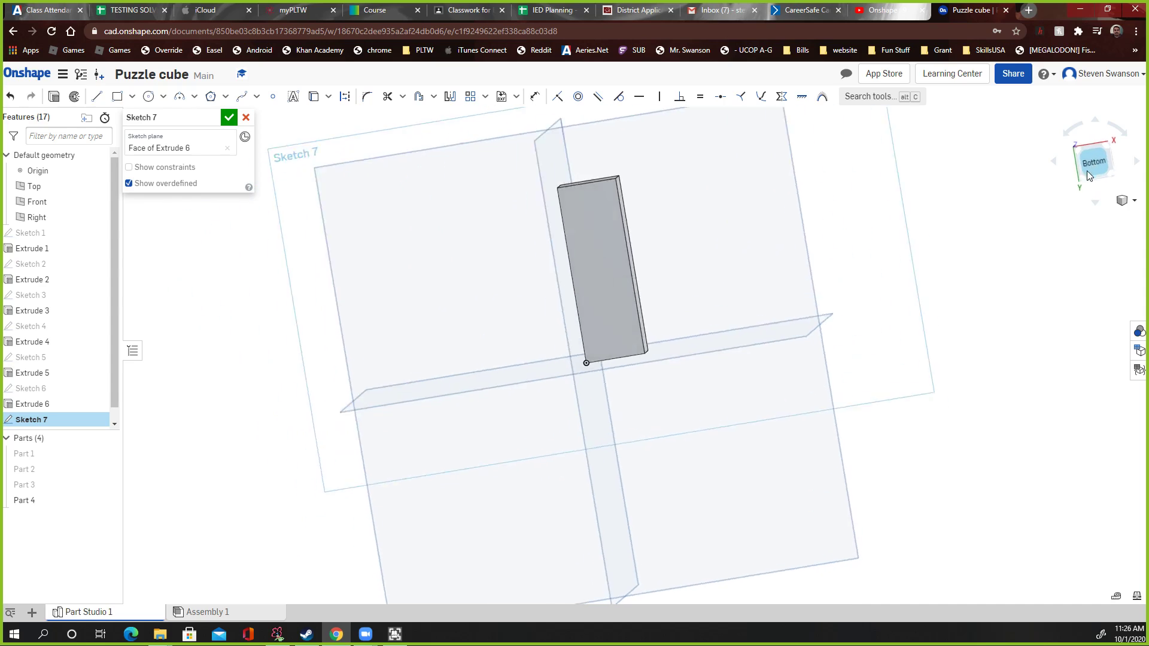
Sketch two full-width rectangles on the face, one at each end of the bar, about 0.69 and 0.735 in long.
click(118, 97)
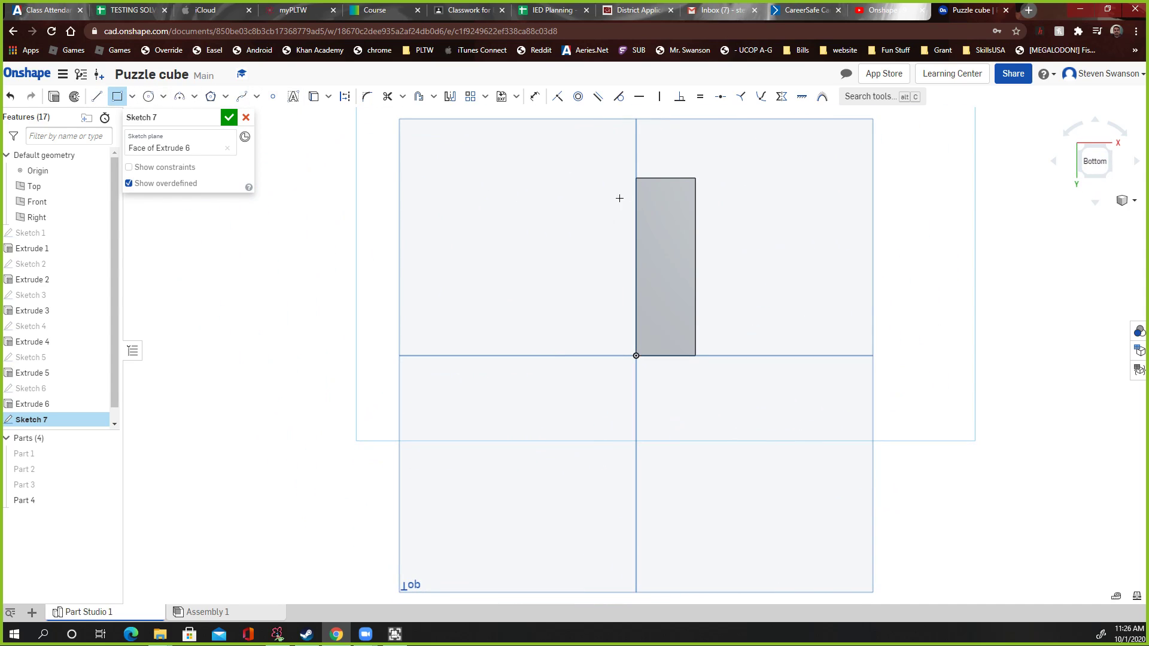
click(636, 178)
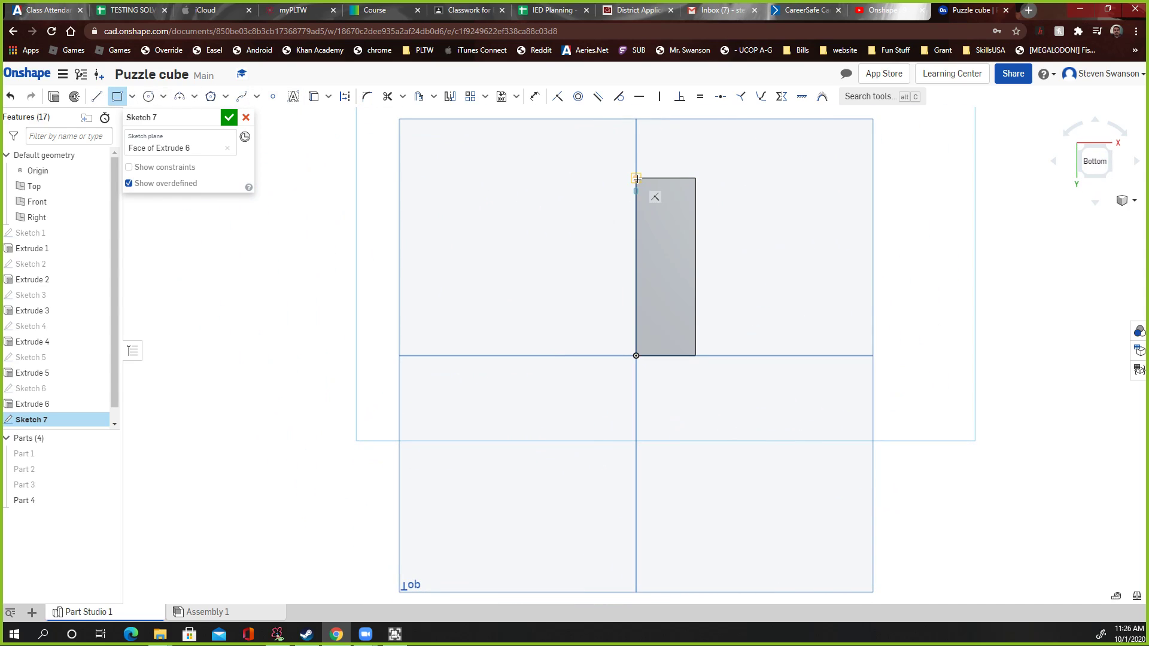
click(696, 232)
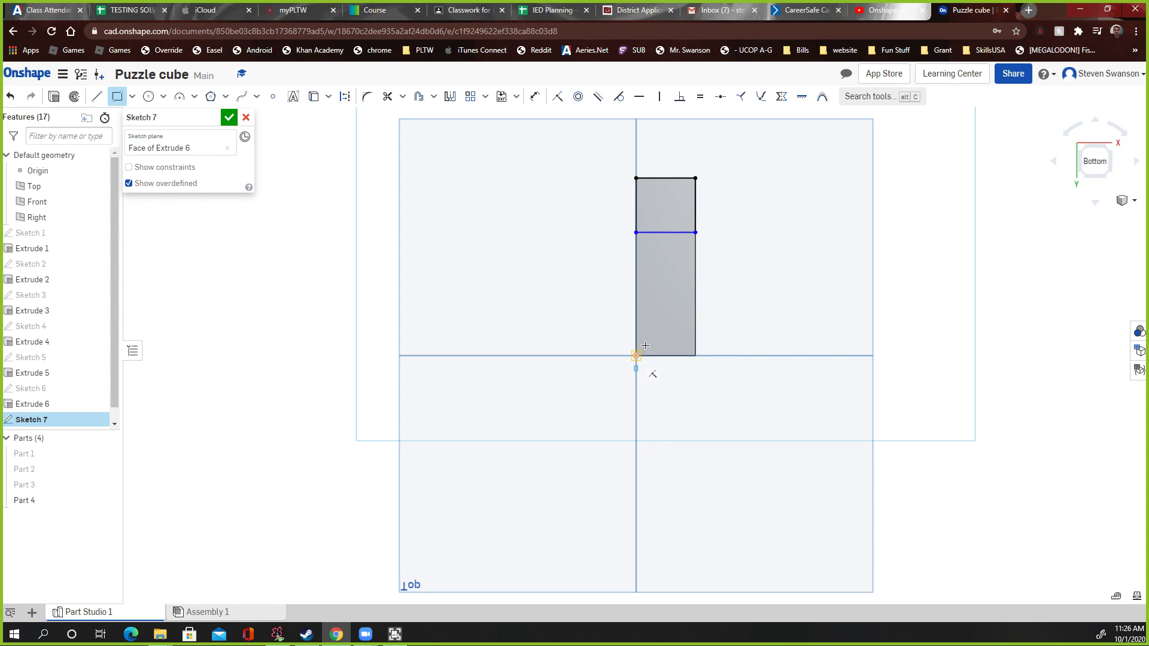
click(633, 353)
click(689, 297)
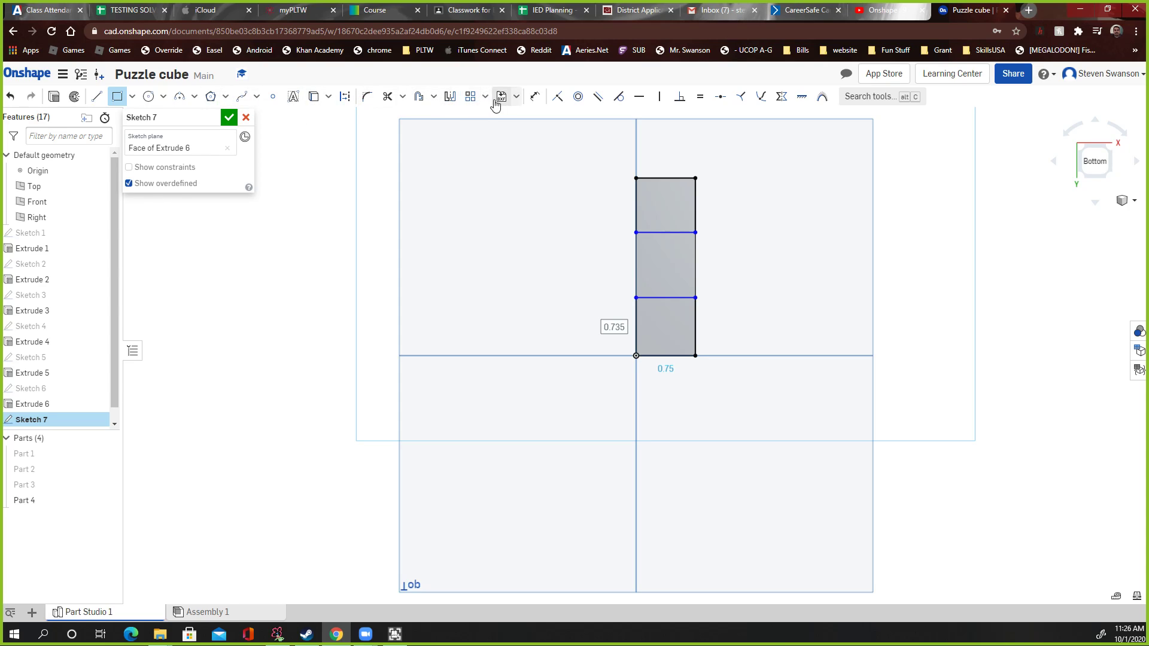
Dimension the length of both end rectangles to 0.75 in and finish the sketch.
click(534, 96)
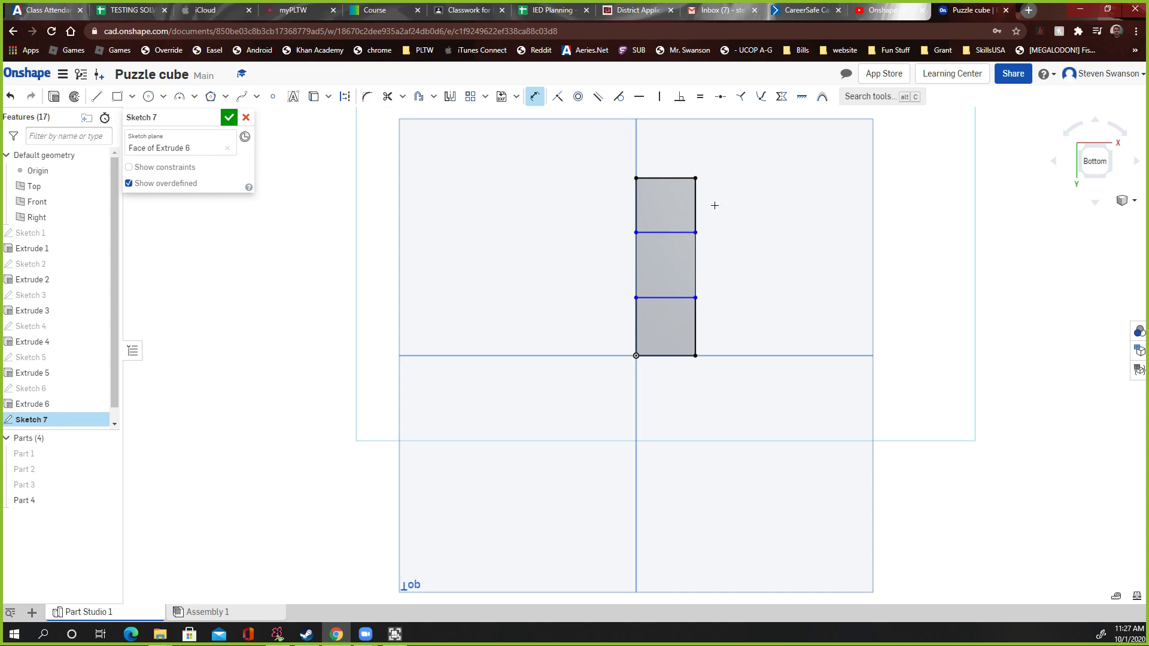
click(696, 204)
click(747, 205)
text(.688)
key(Return)
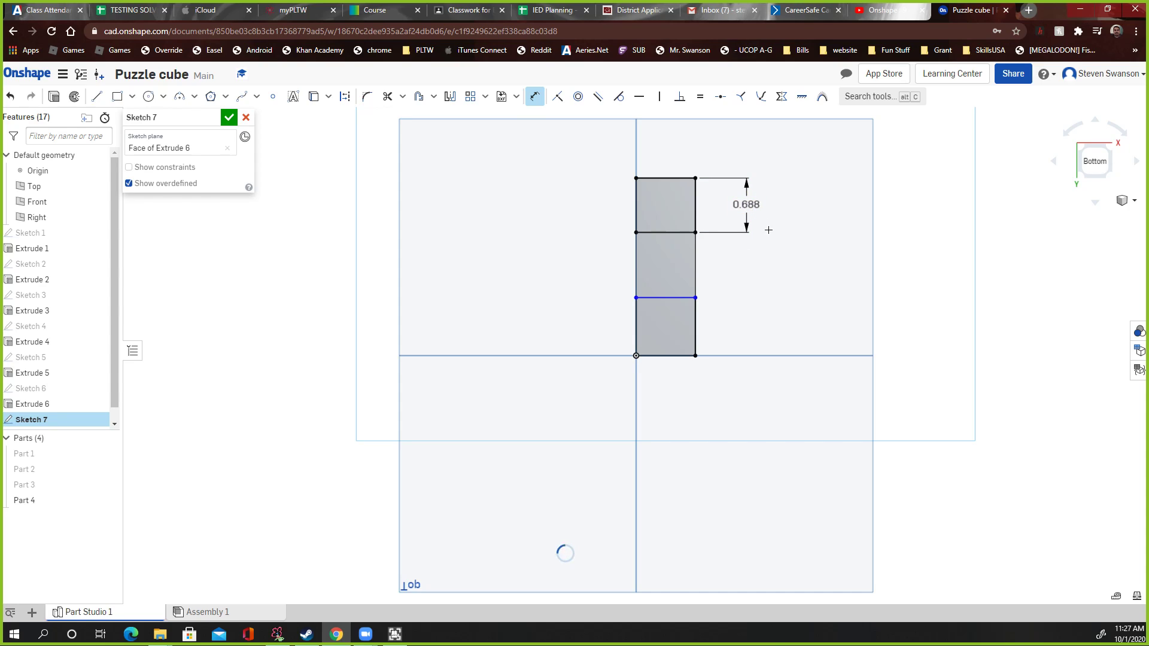
click(695, 328)
click(735, 327)
key(Return)
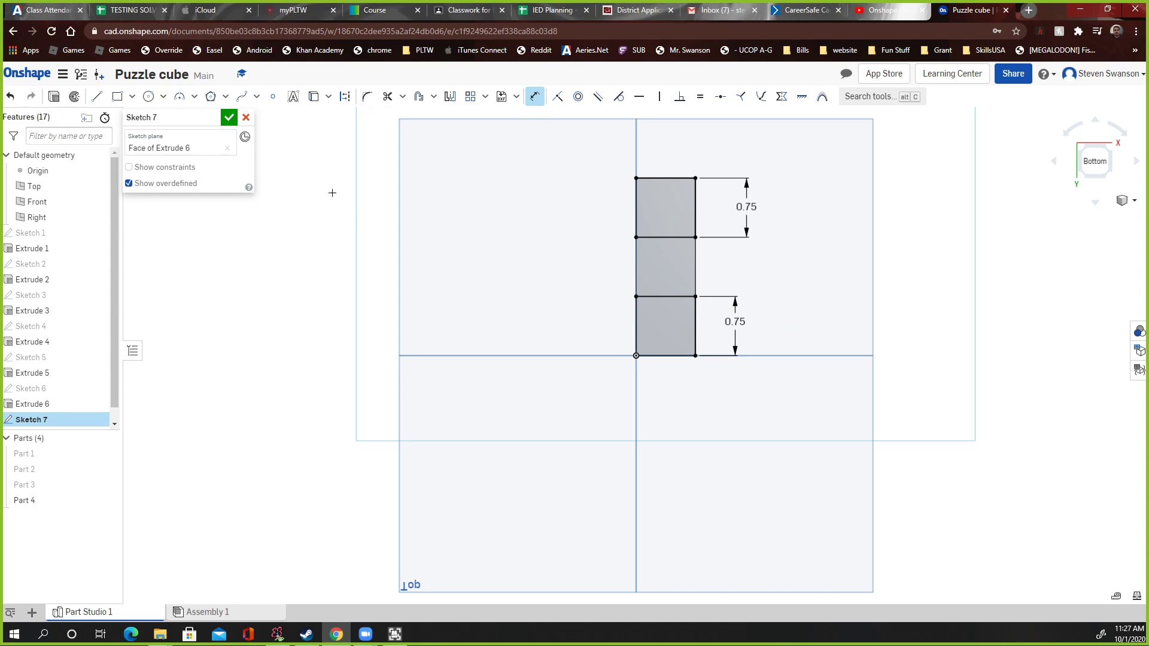
click(228, 117)
Extrude the two end squares of the sketch 0.75 in outward, adding both cubes to the bar.
right_drag(859, 321, 837, 299)
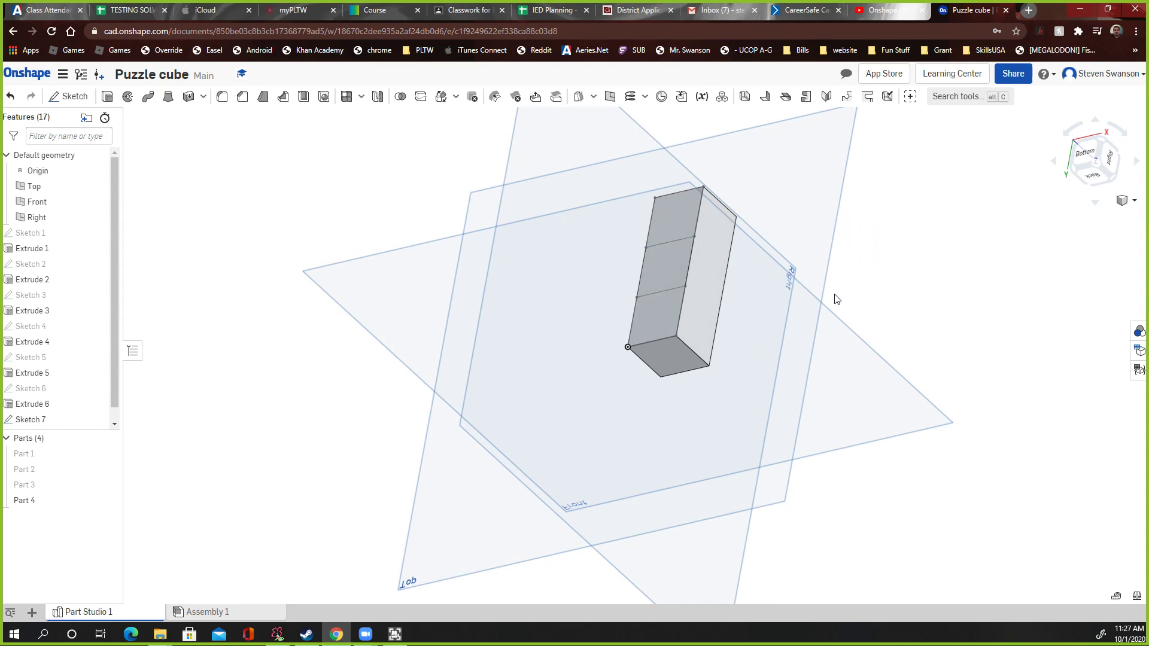
click(108, 97)
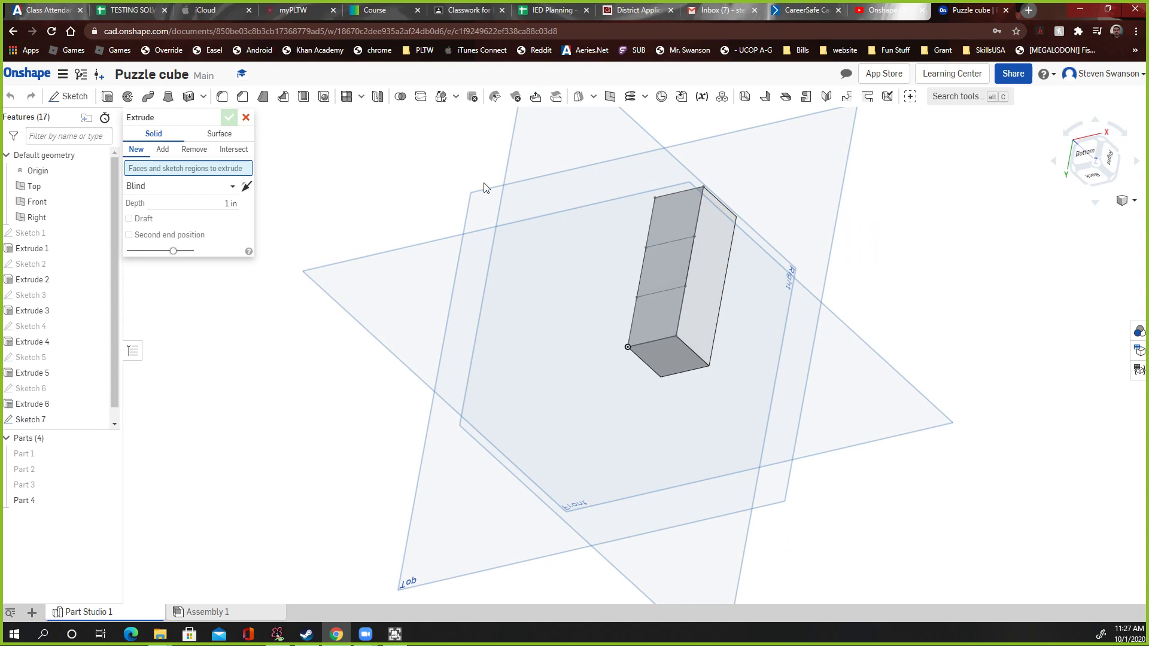
click(683, 222)
click(658, 319)
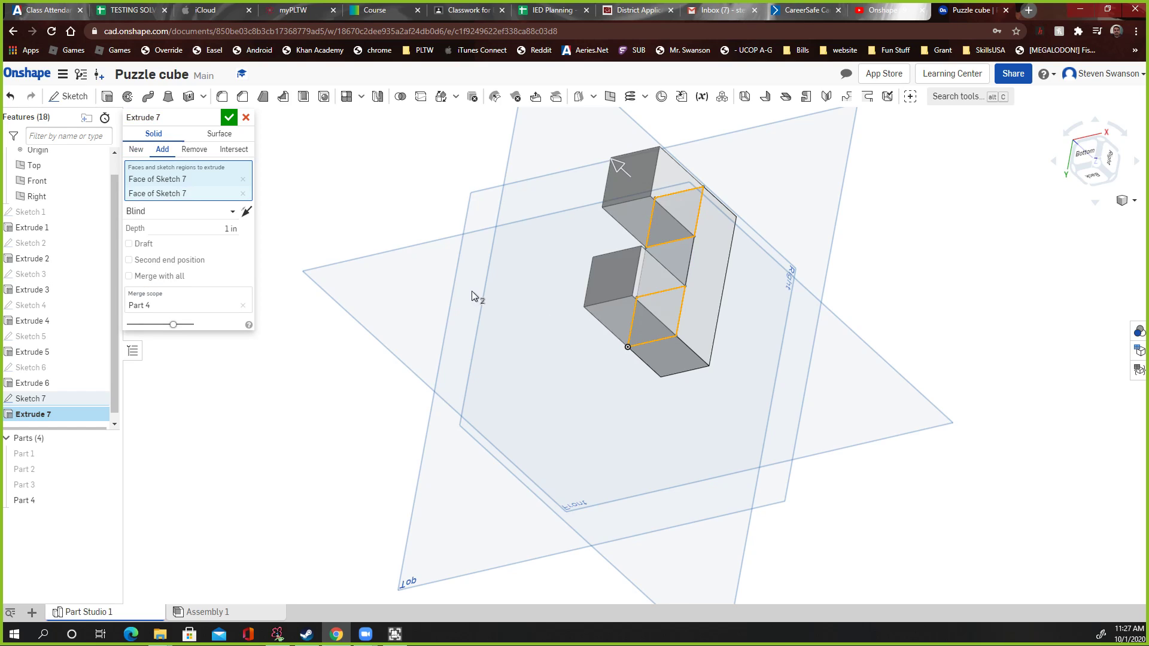
click(208, 228)
text(0.75)
click(228, 118)
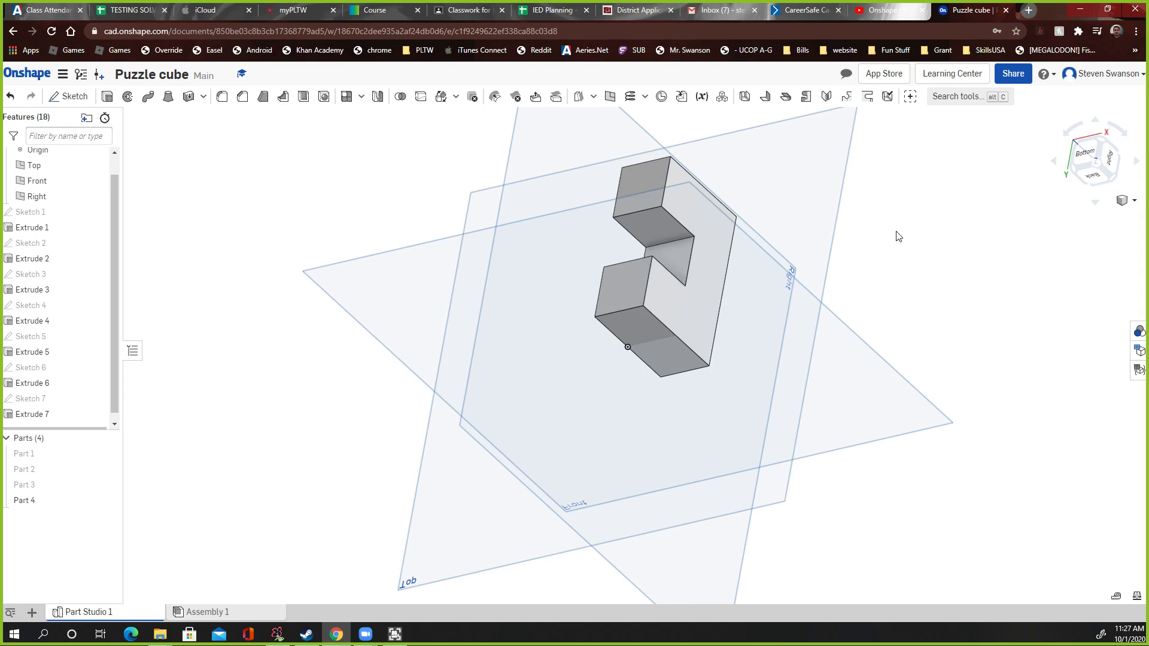
Change Part 4's appearance to the amber colour FFC10E and hide the part.
right_drag(896, 236, 991, 221)
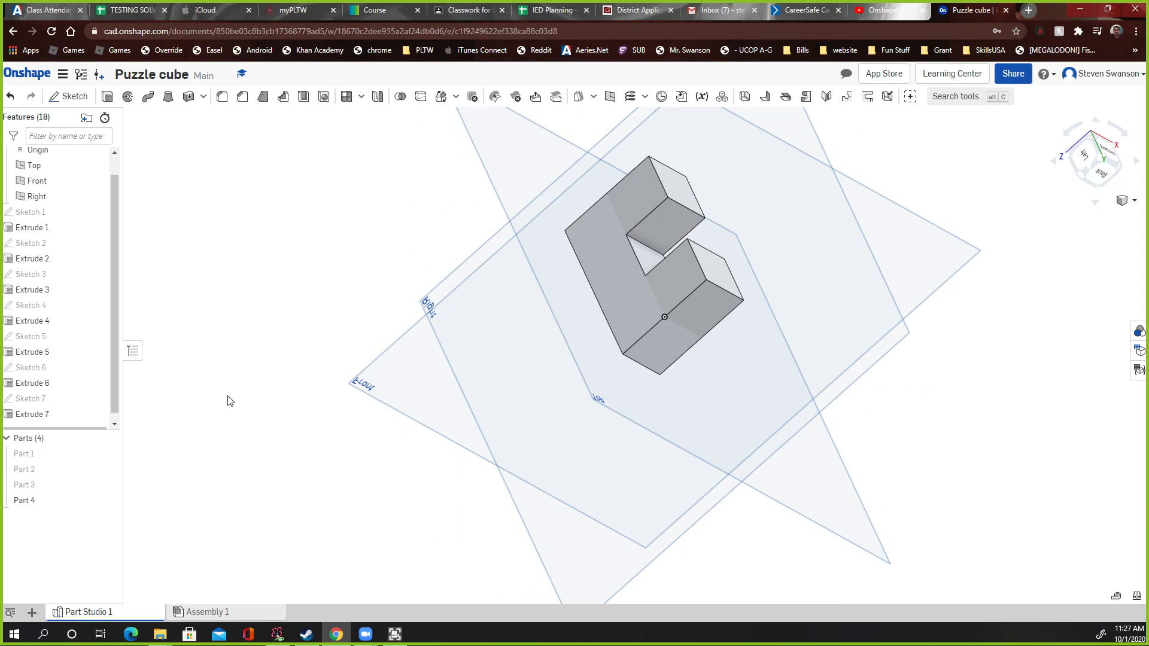
right_click(33, 505)
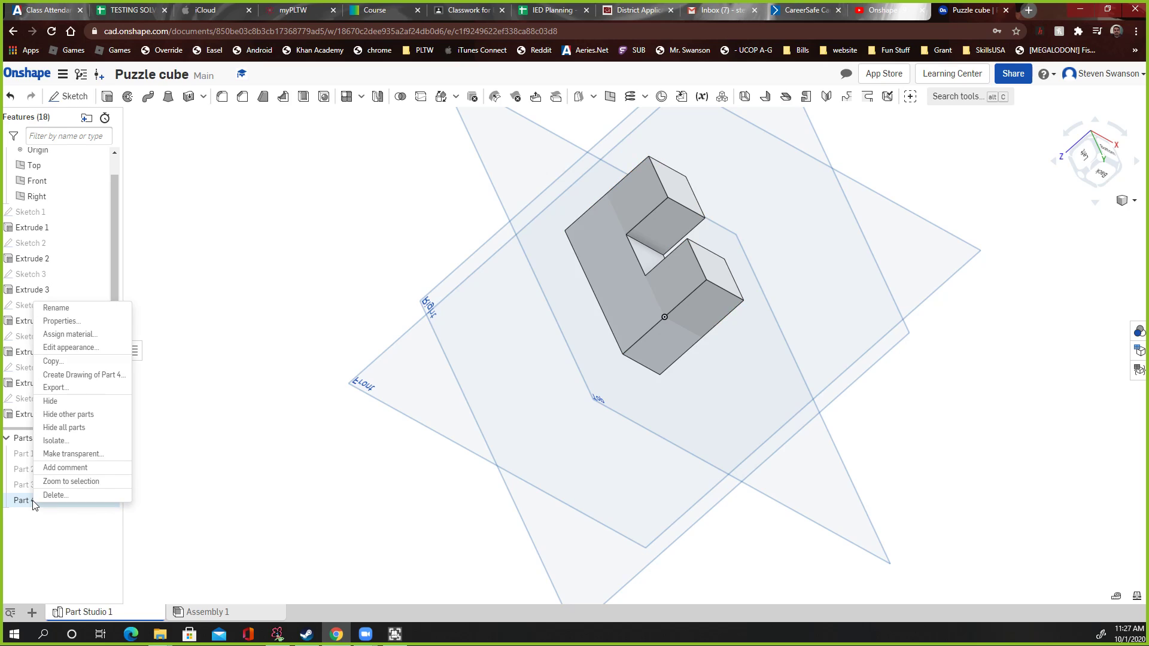
click(72, 349)
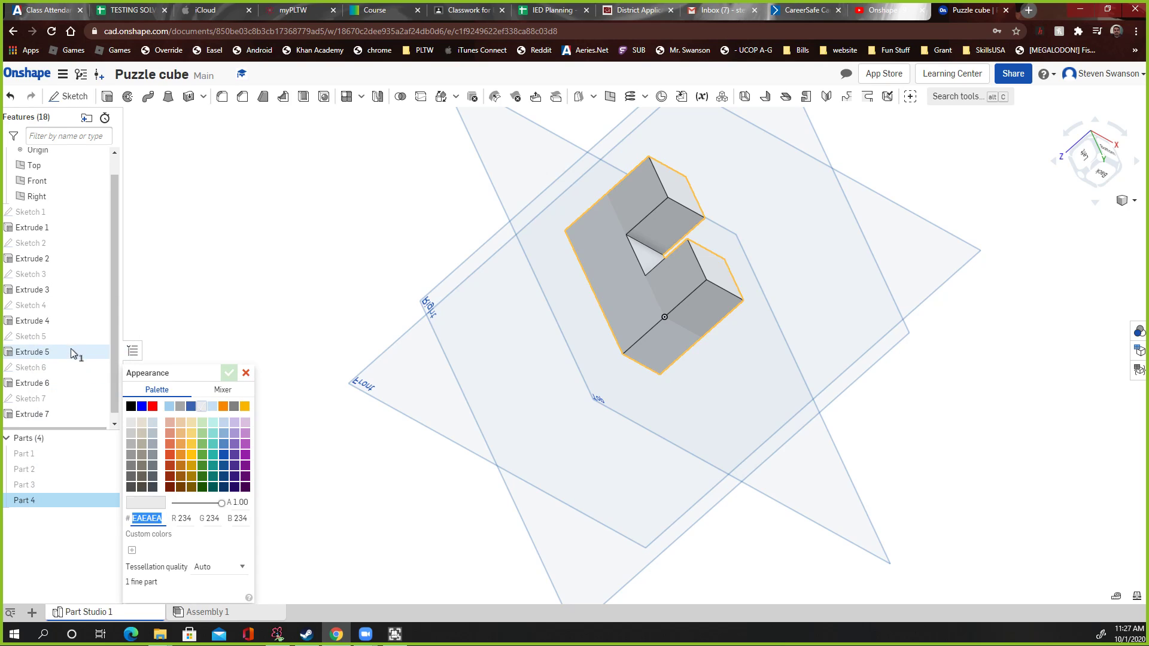
click(191, 456)
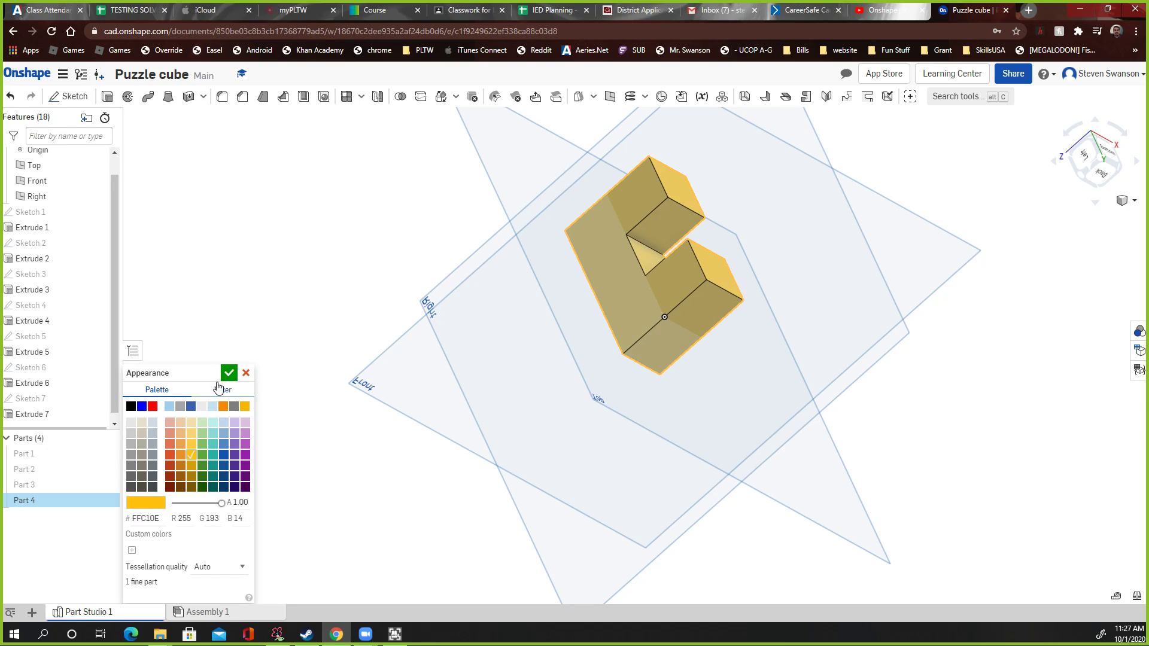
click(228, 373)
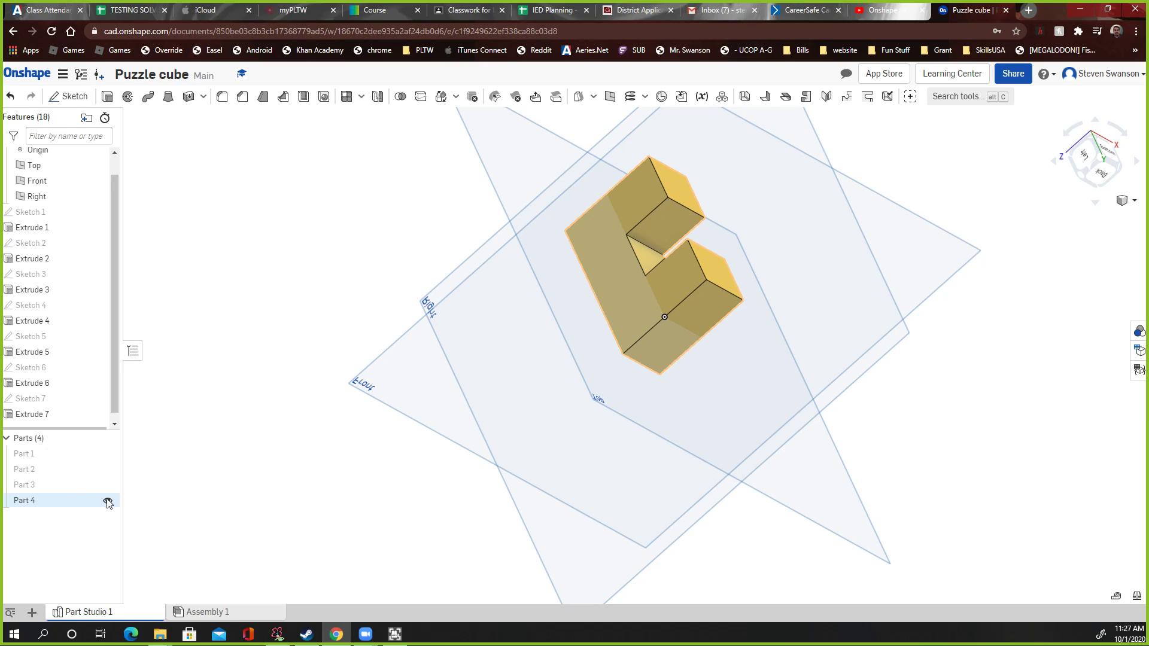
click(108, 502)
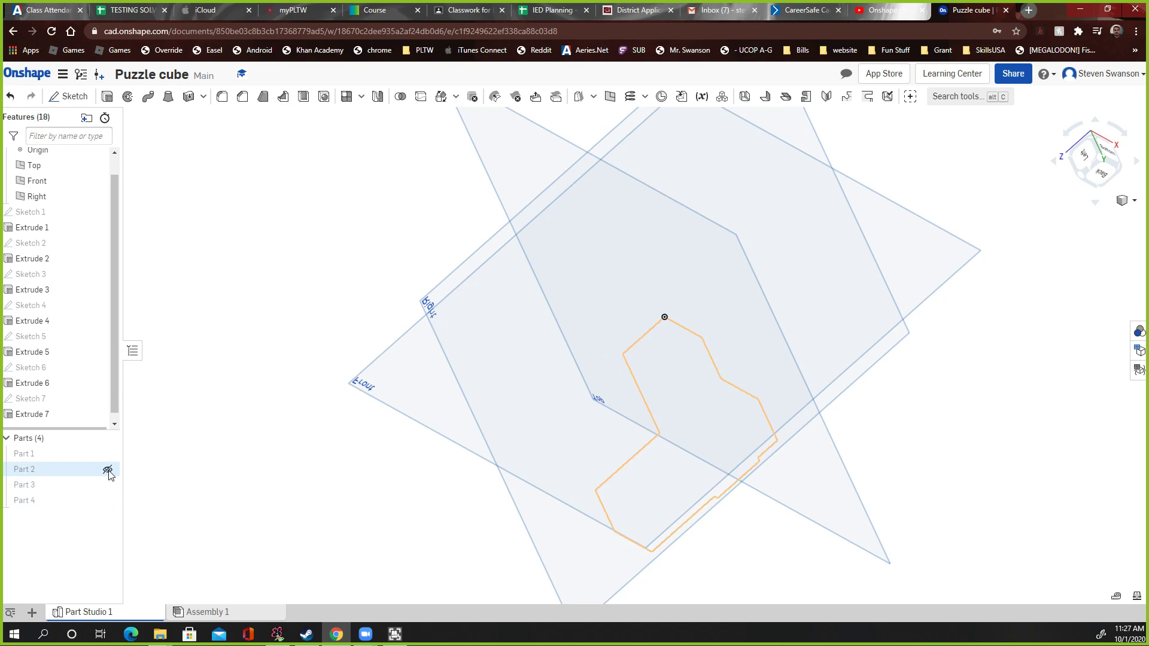
Show and hide the puzzle parts one at a time to review each piece.
click(109, 469)
click(108, 470)
click(108, 455)
click(108, 455)
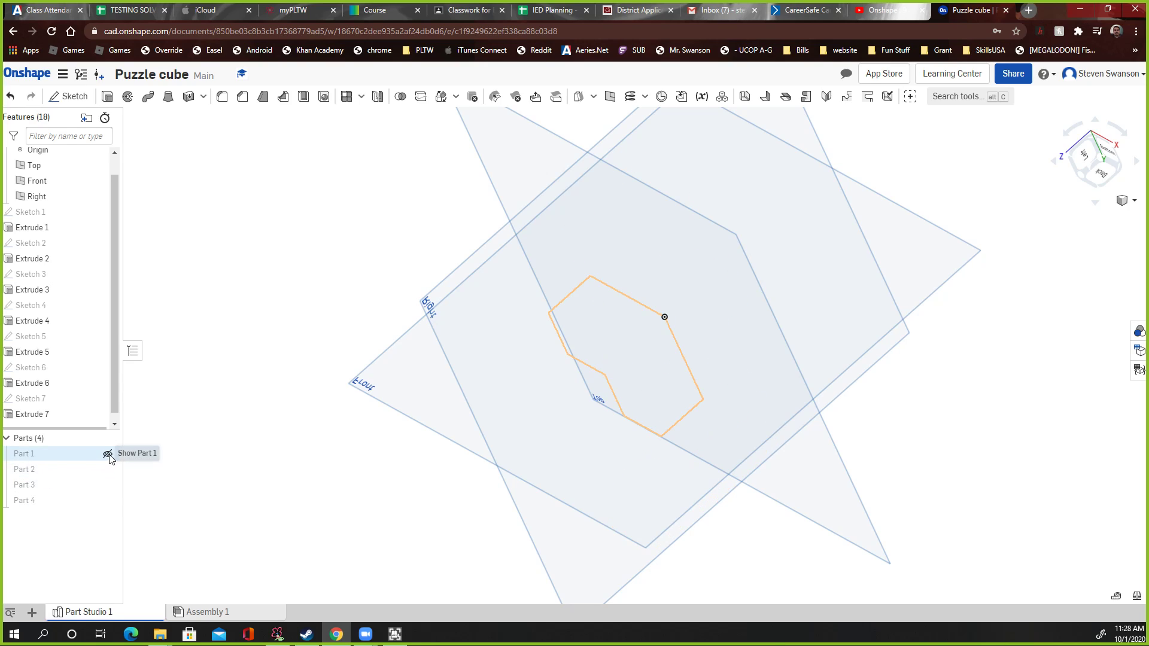
click(106, 470)
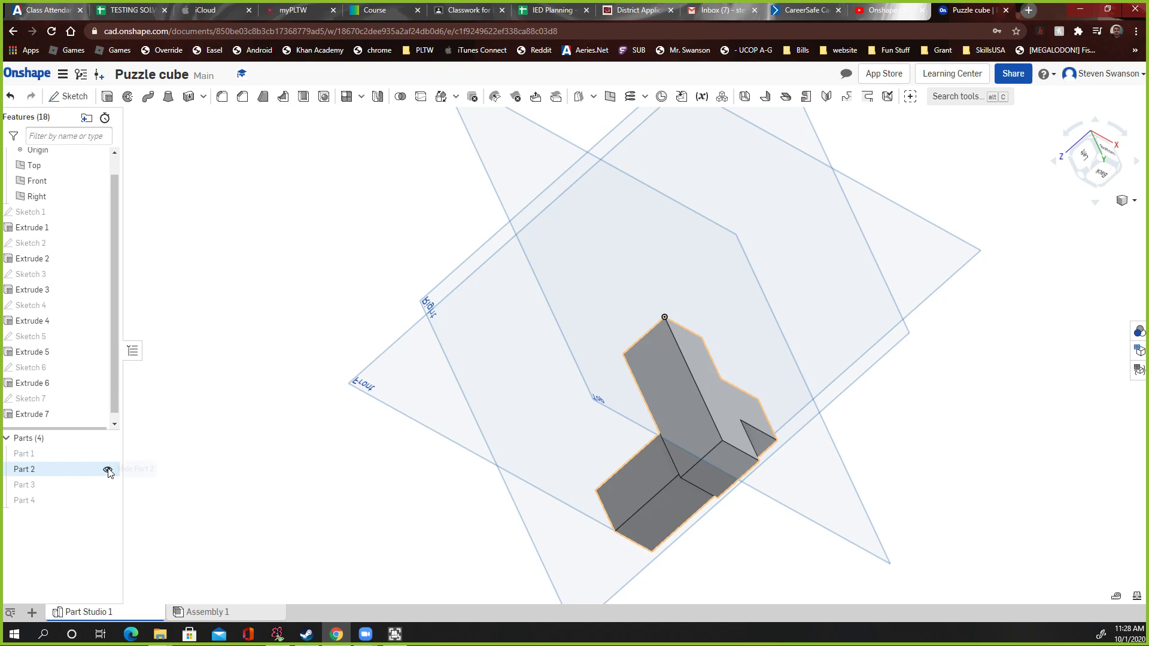
click(107, 471)
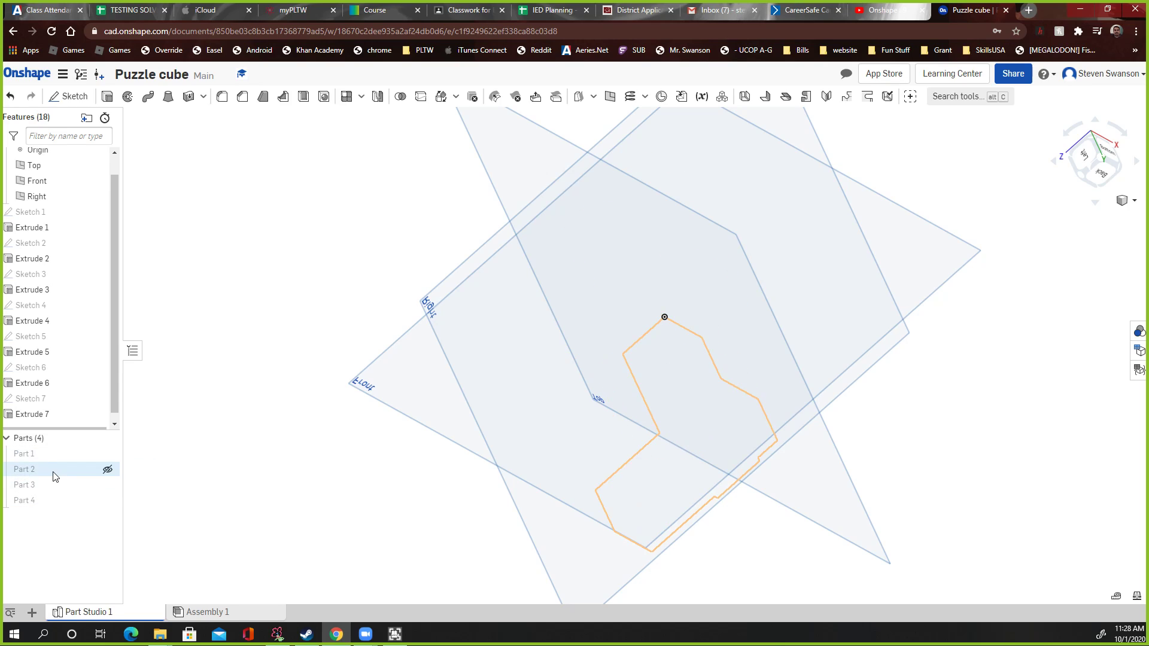
click(107, 485)
click(108, 485)
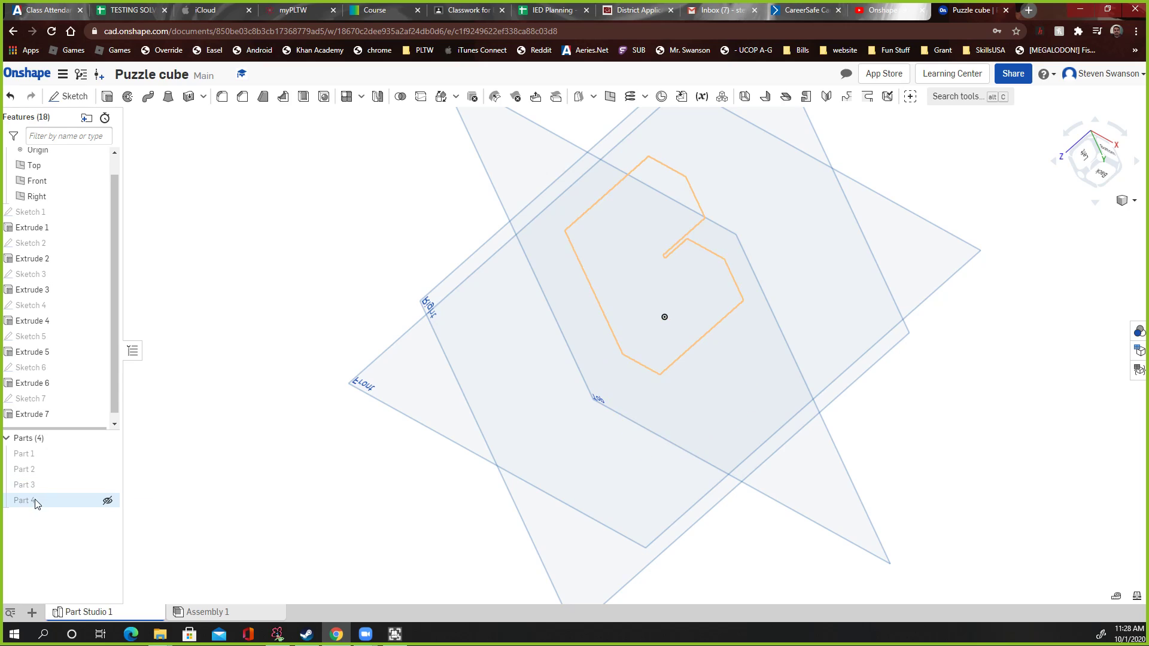
click(107, 501)
click(108, 501)
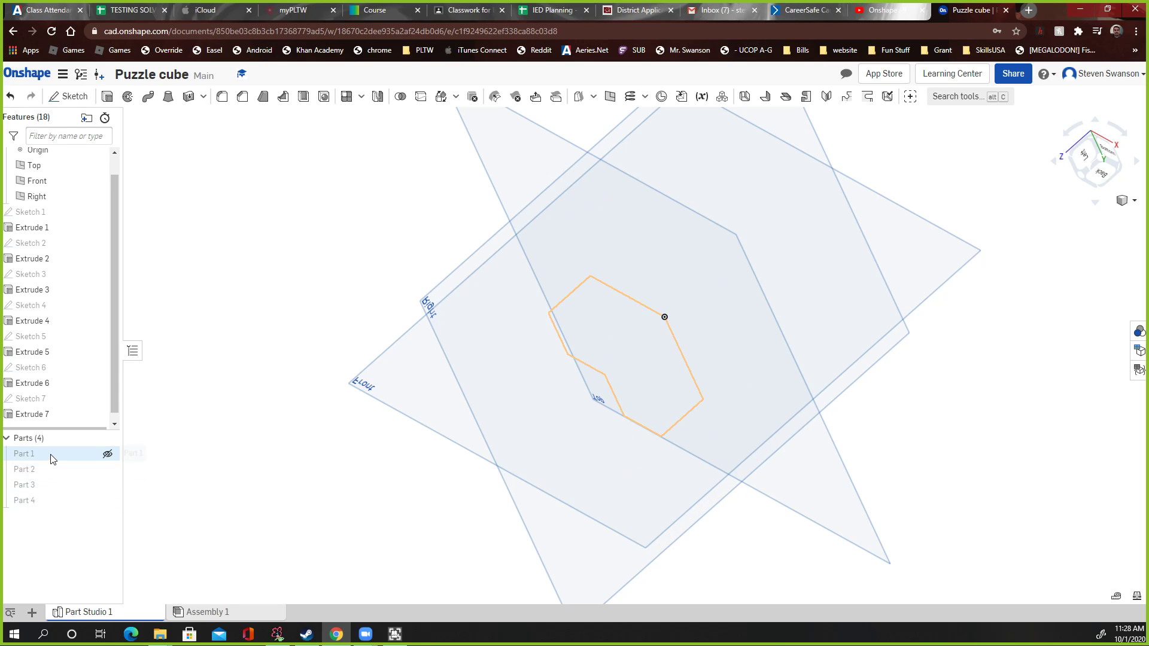
right_click(67, 450)
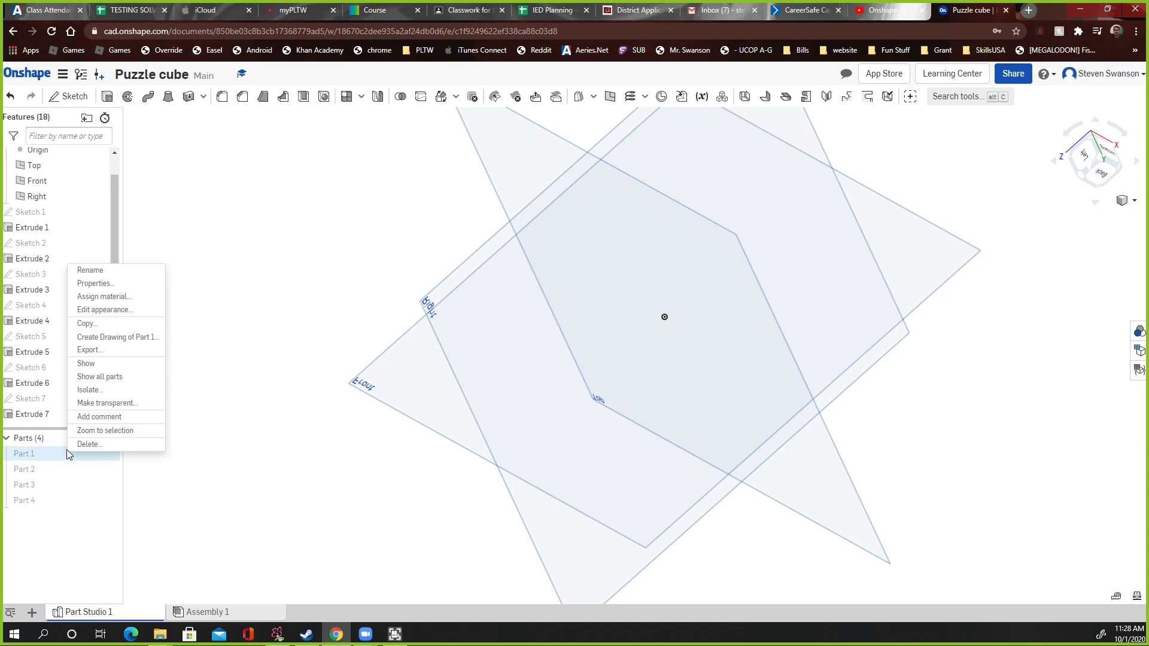
click(259, 340)
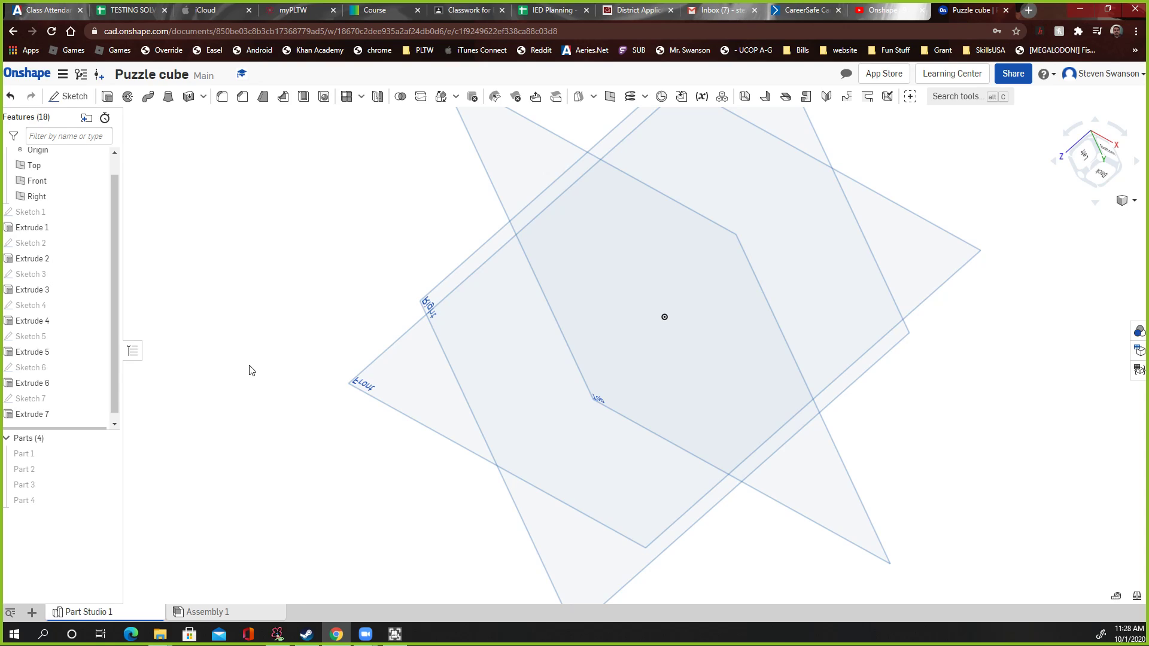
Switch to Assembly 1 and insert Part 1 and Part 2 from Part Studio 1, placed apart from each other.
click(212, 617)
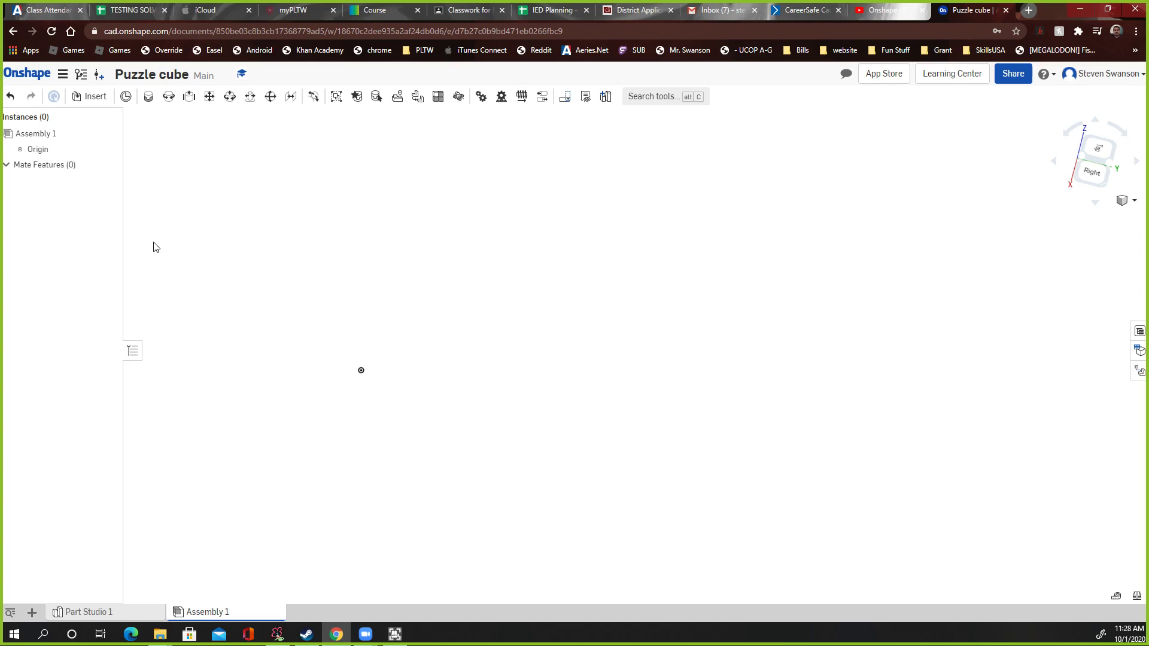
click(89, 102)
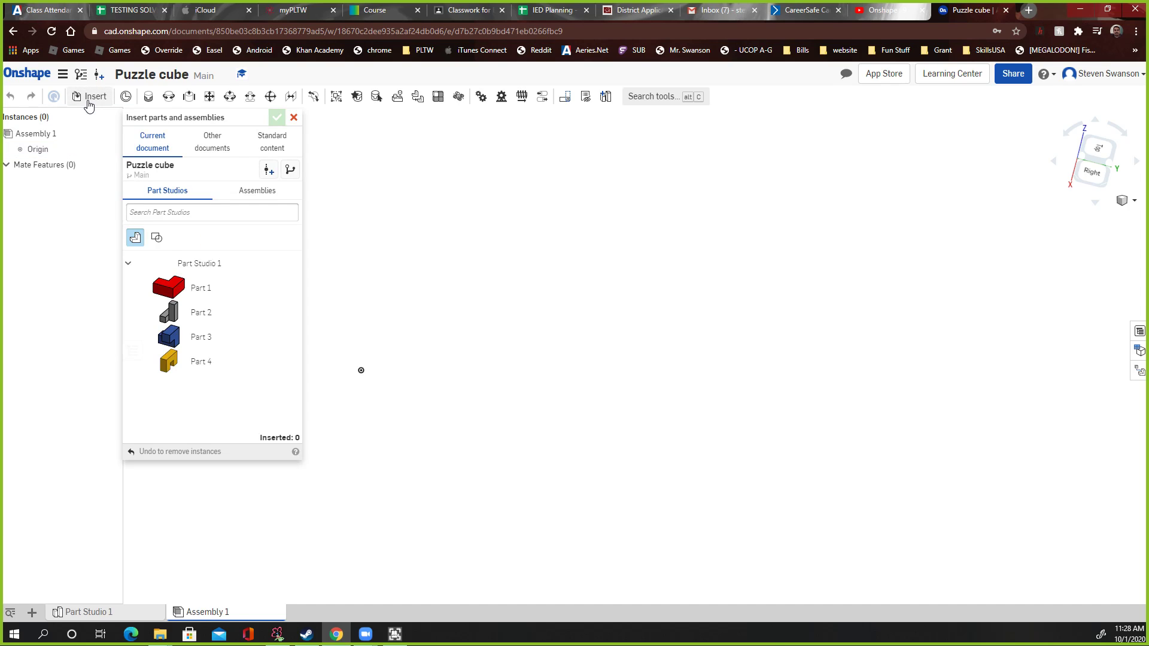
click(190, 291)
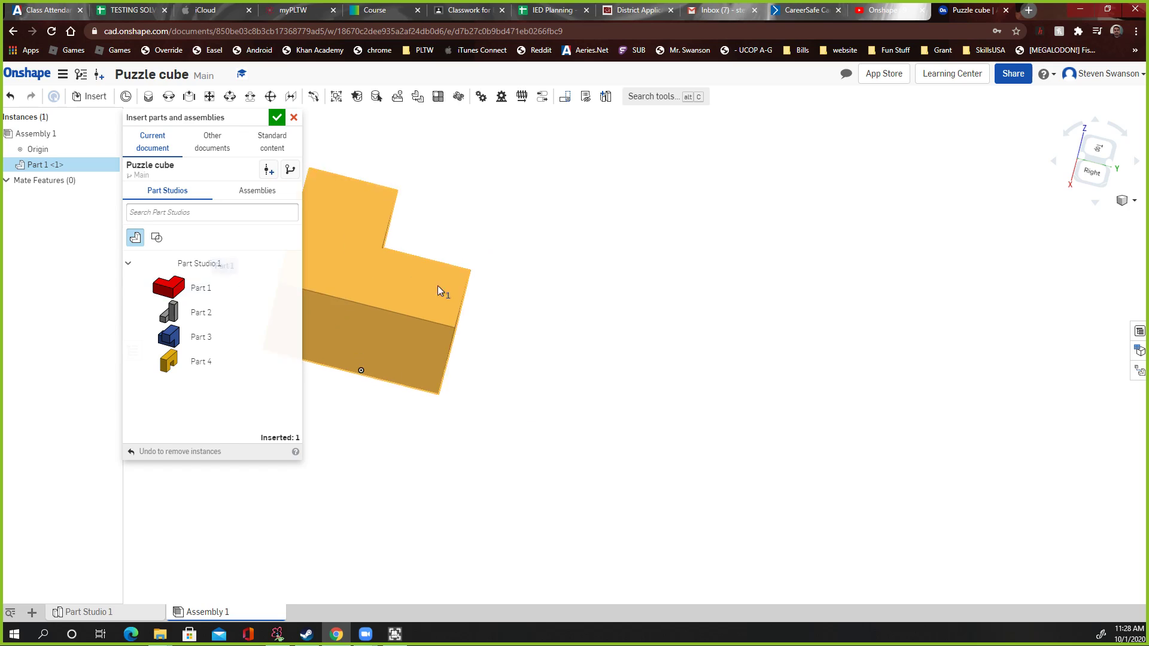
click(889, 286)
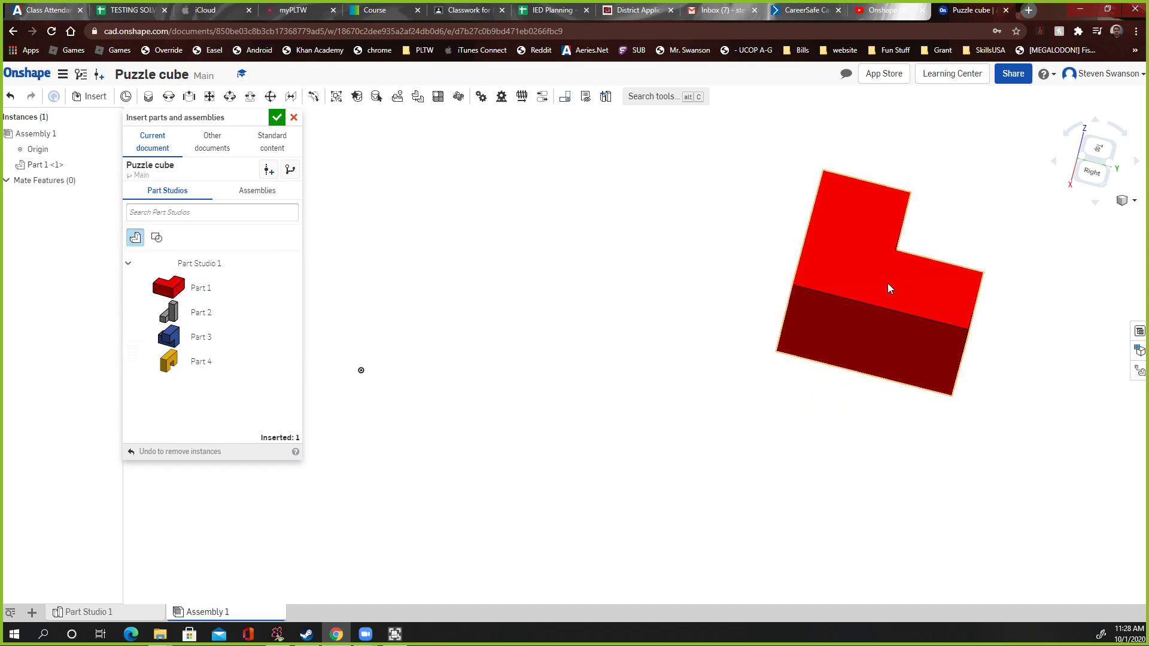
click(213, 315)
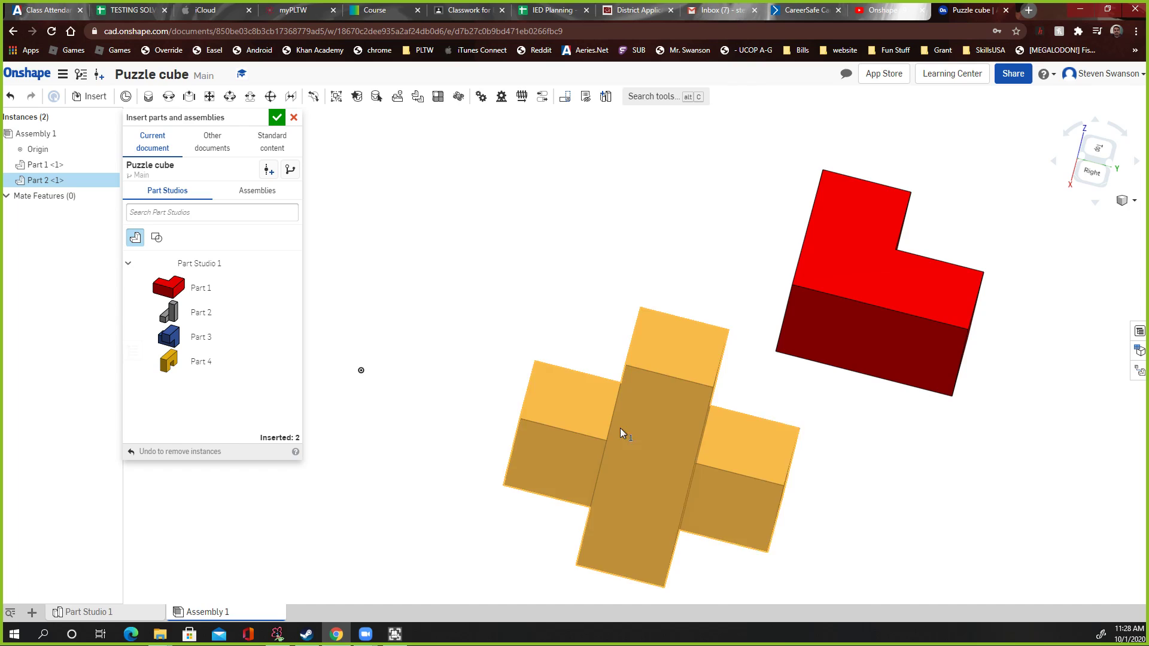
click(688, 468)
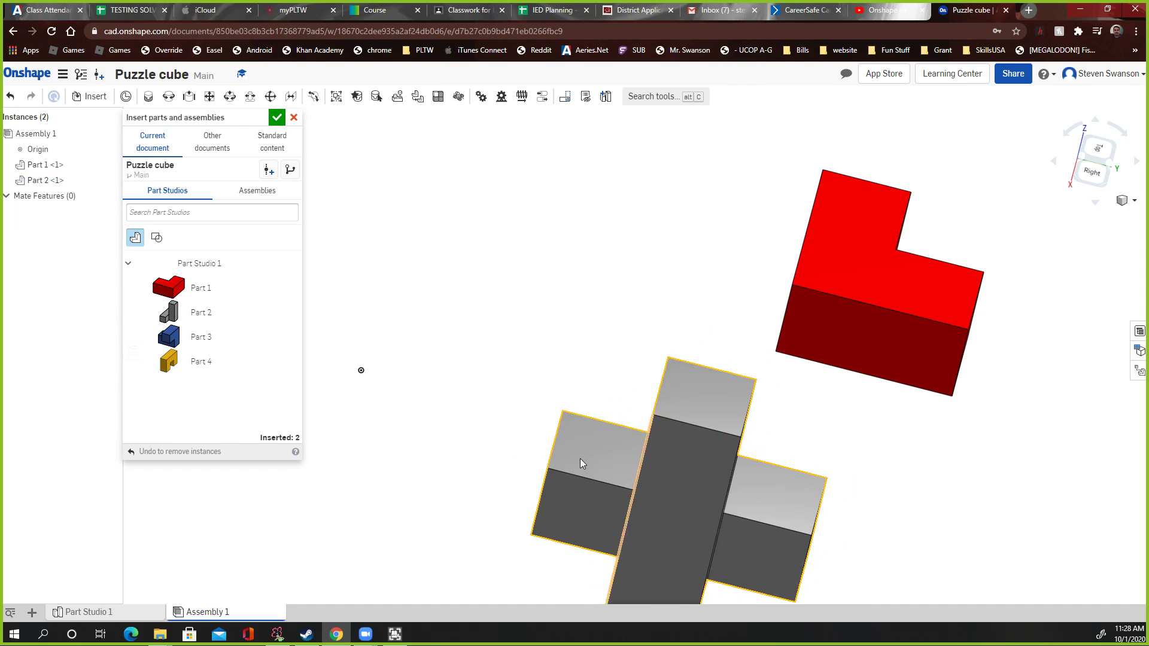
Insert Part 3 and Part 4 into free space beside the other pieces and finish inserting.
click(203, 336)
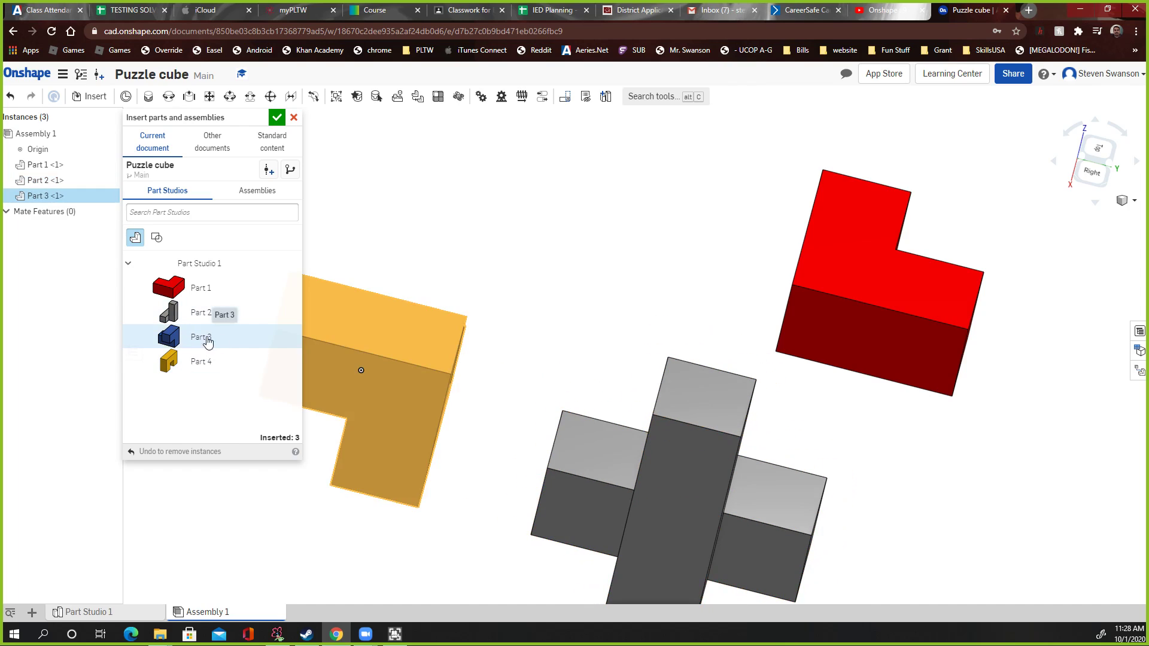
click(533, 195)
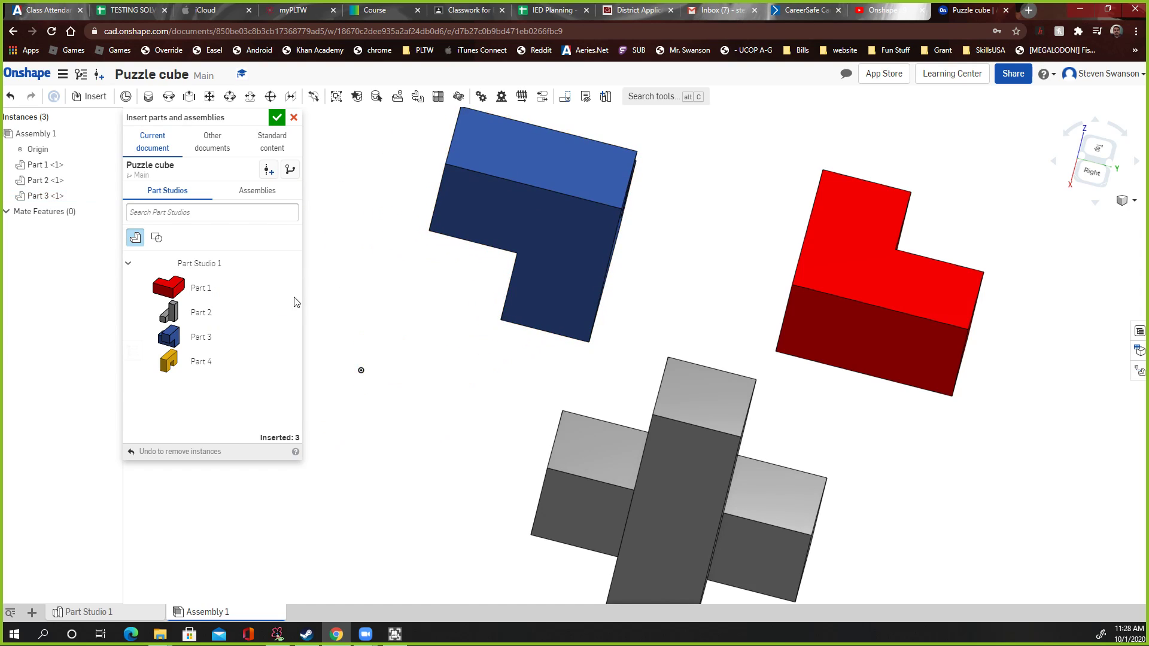
click(181, 364)
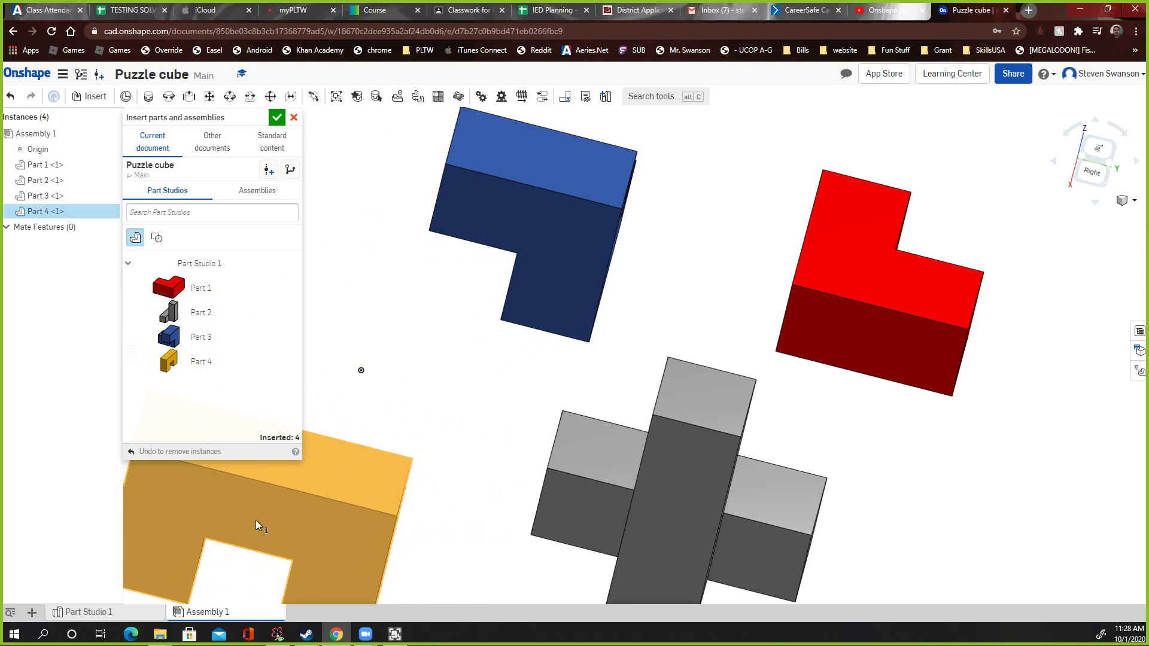
click(256, 519)
scroll(413, 449, down, 5)
scroll(411, 399, up, 2)
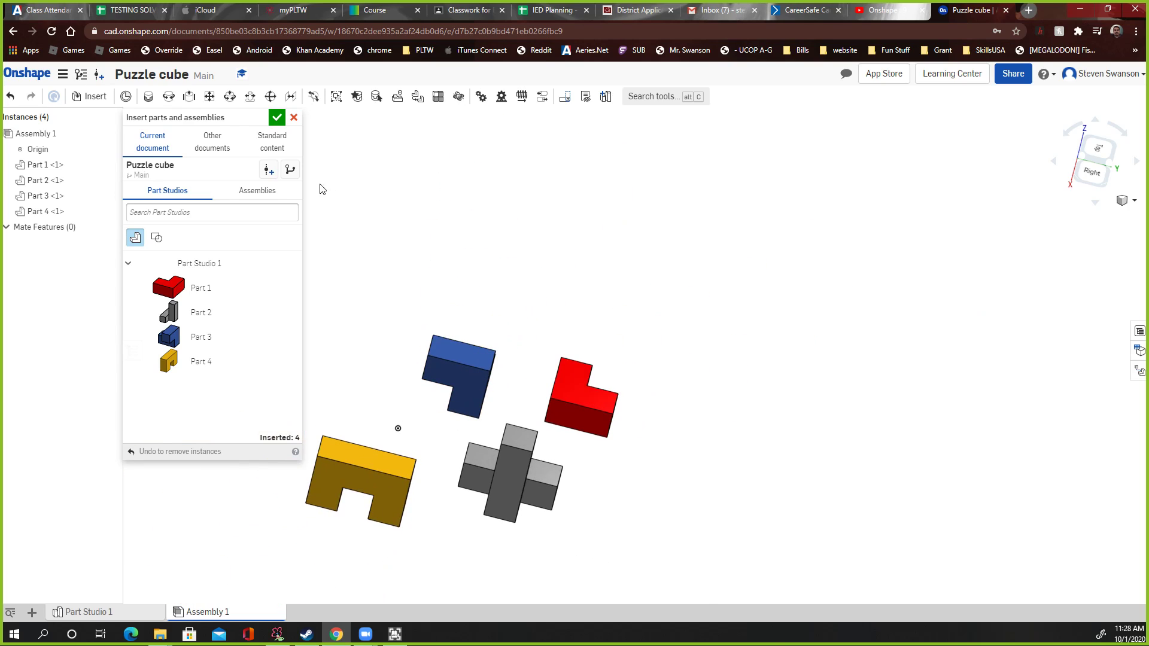
click(277, 118)
Examine the four inserted pieces from several angles and return to the isometric view.
right_drag(680, 401, 531, 365)
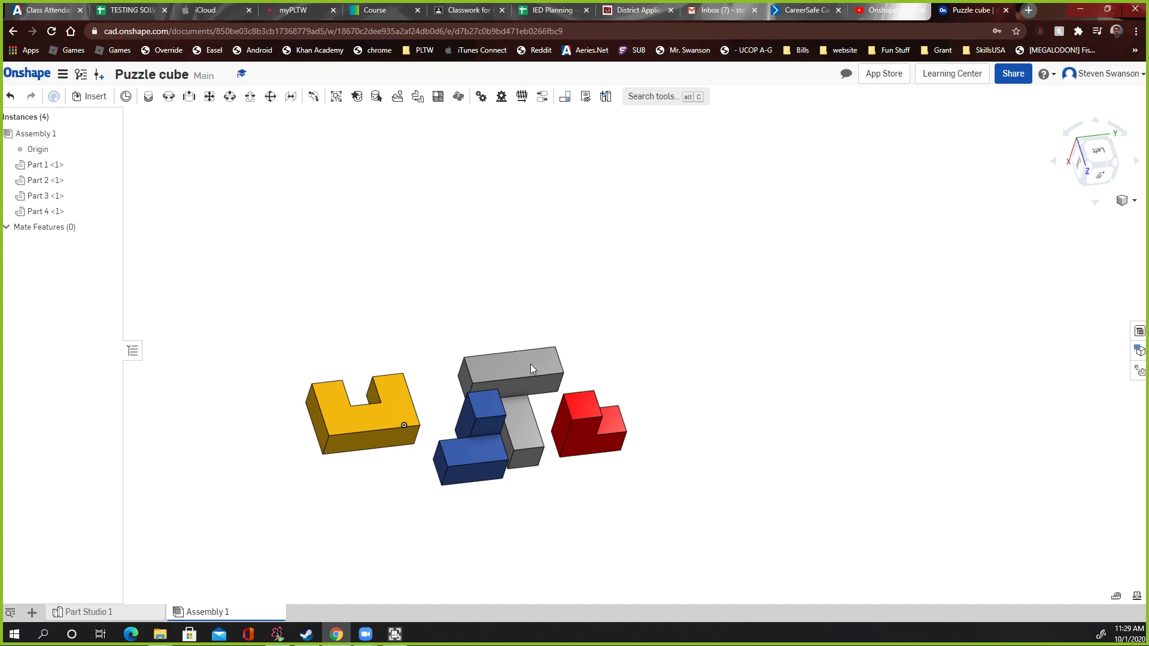
right_drag(559, 430, 600, 473)
click(1134, 201)
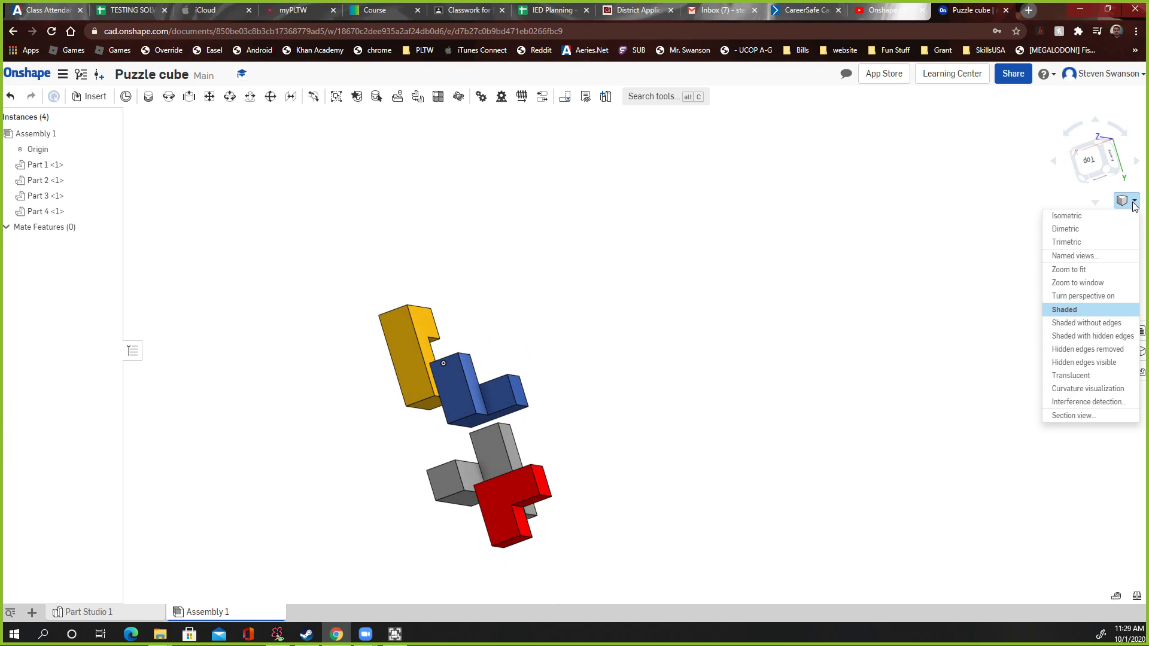
click(1093, 228)
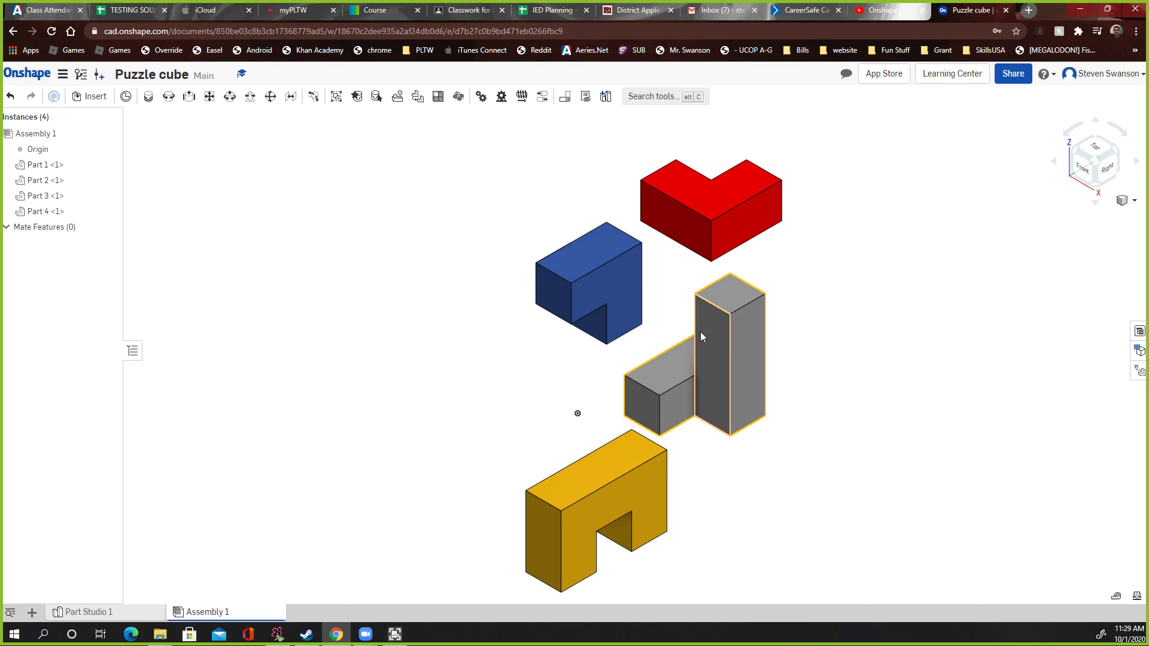
mouse_move(816, 465)
right_down()
mouse_move(954, 467)
mouse_move(834, 493)
mouse_move(834, 477)
mouse_move(851, 472)
mouse_move(834, 481)
mouse_move(834, 471)
right_up()
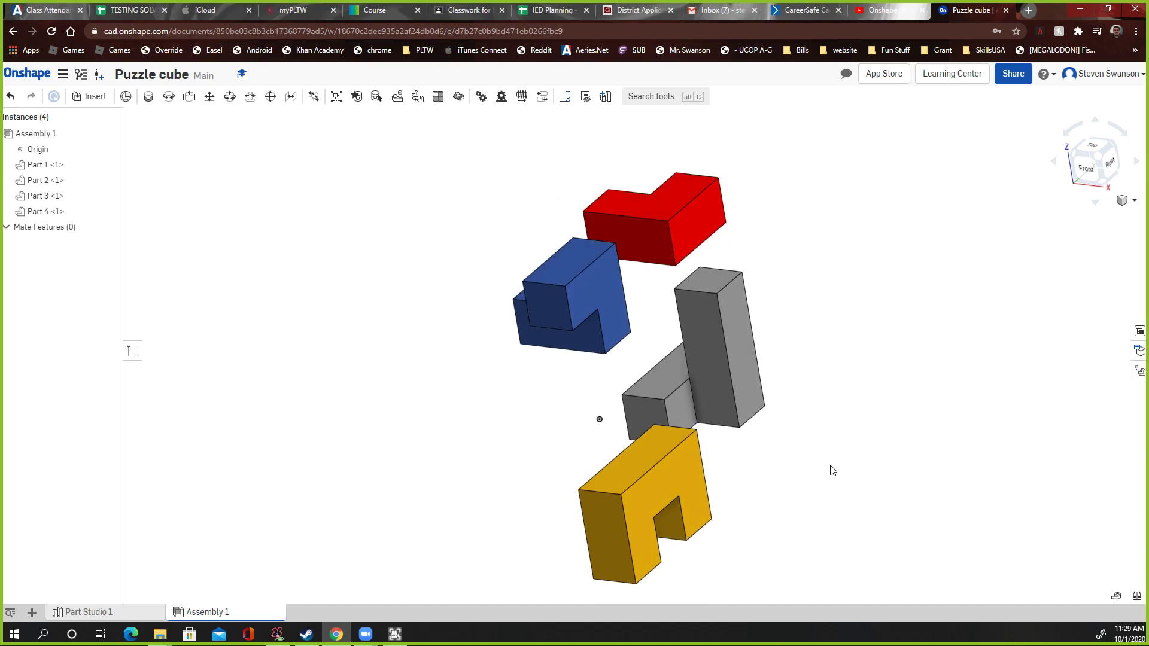
click(1122, 201)
click(1109, 216)
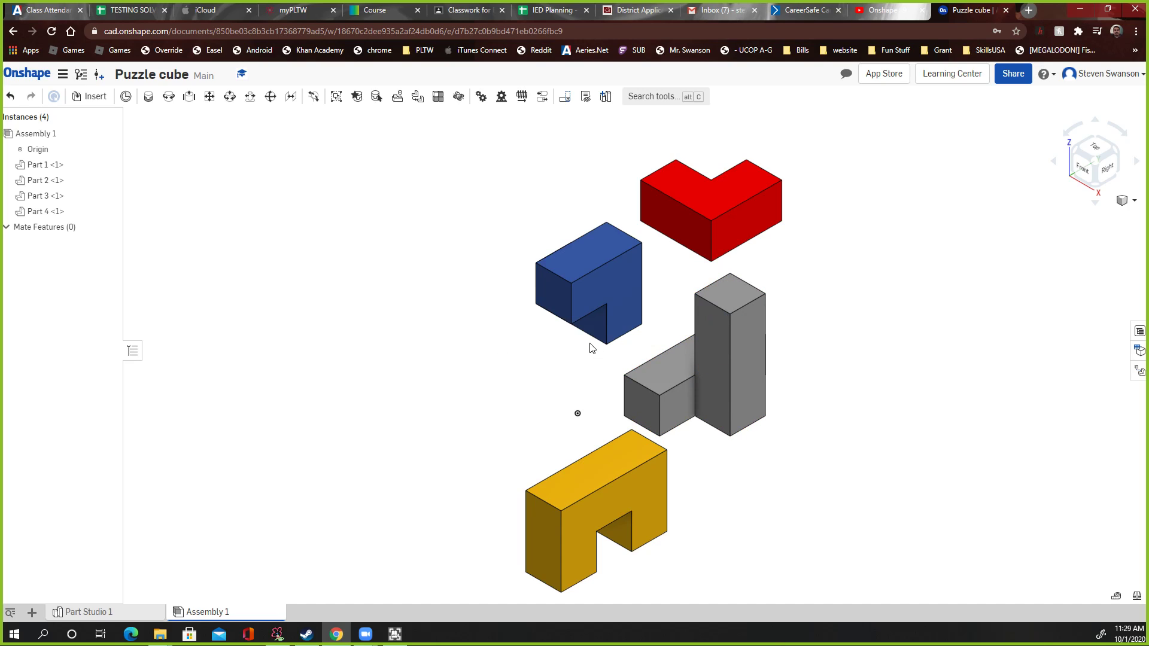
Fix the gray Part 2 in place, move the blue and red parts away from it, and bring the yellow part over it.
right_click(717, 363)
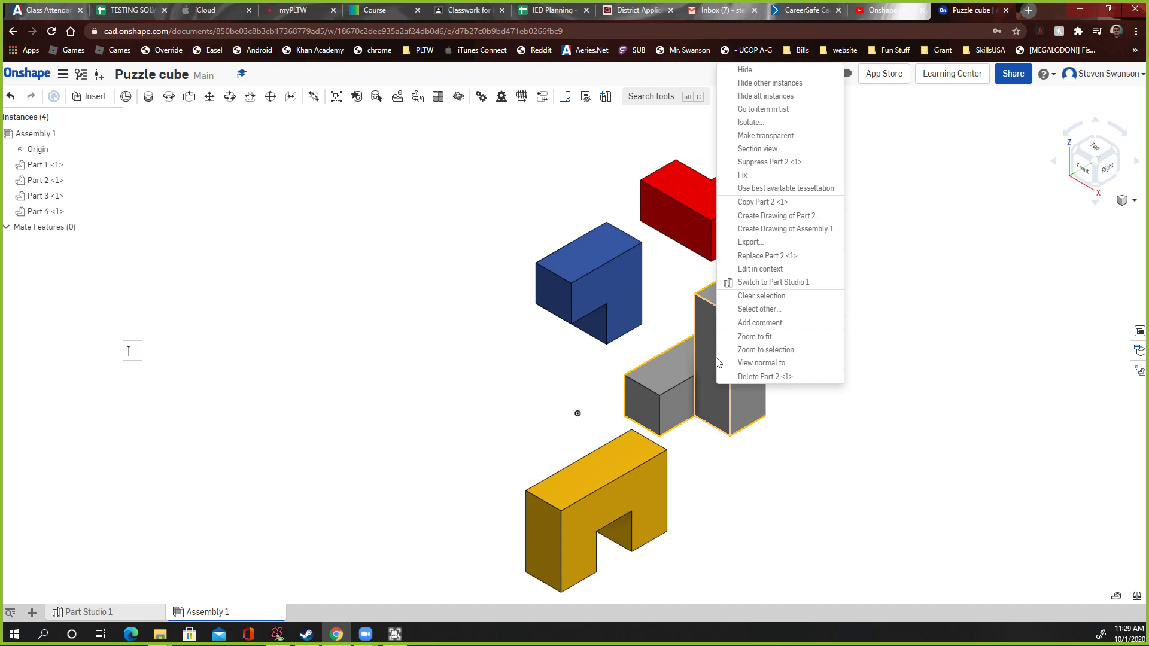
click(762, 179)
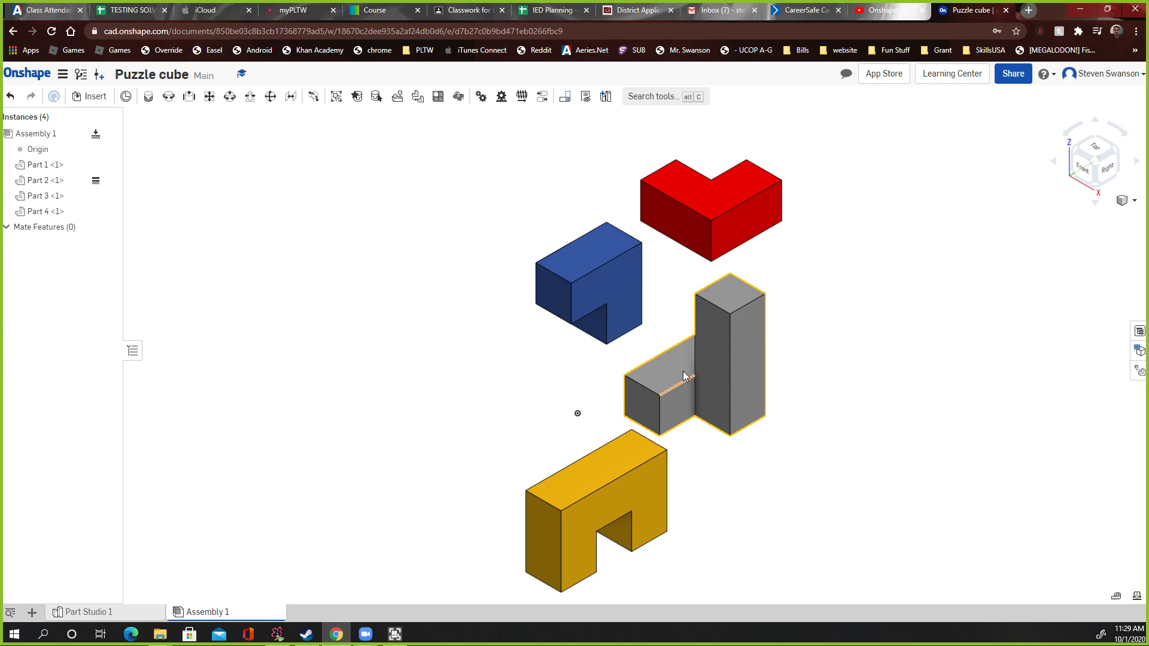
drag(610, 285, 517, 315)
drag(702, 226, 877, 213)
drag(613, 509, 731, 329)
mouse_move(788, 523)
right_down()
mouse_move(903, 513)
mouse_move(849, 521)
mouse_move(839, 572)
mouse_move(777, 548)
mouse_move(796, 505)
right_up()
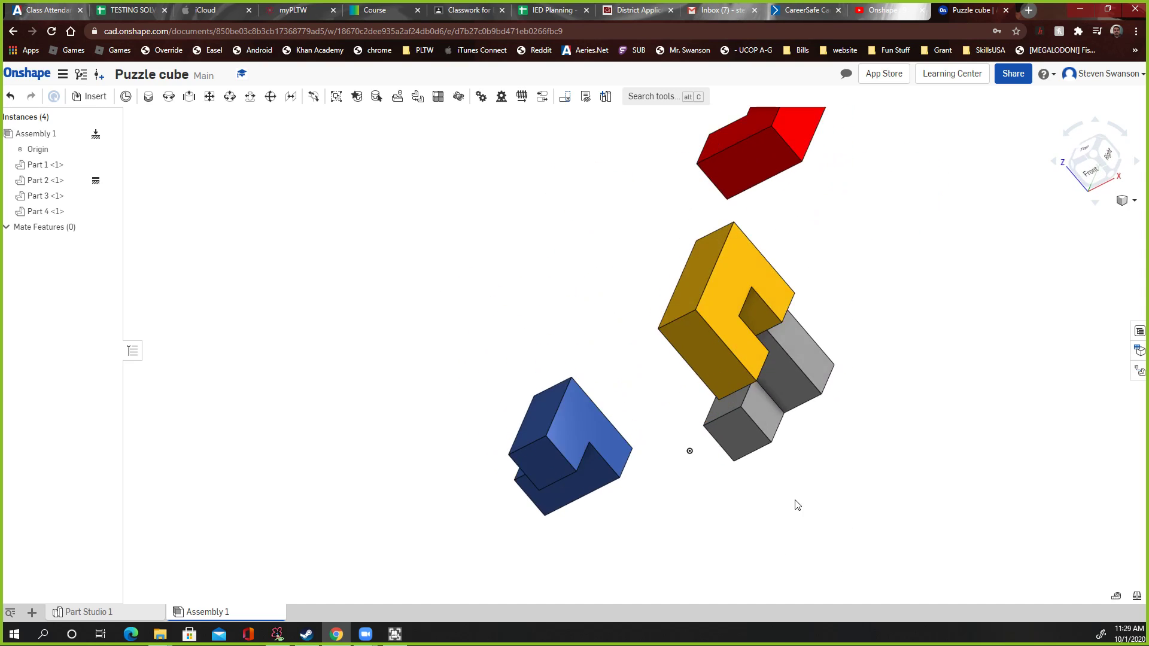
Move the yellow part off the fixed gray piece into the free space above it, using the isometric view.
drag(726, 319, 699, 403)
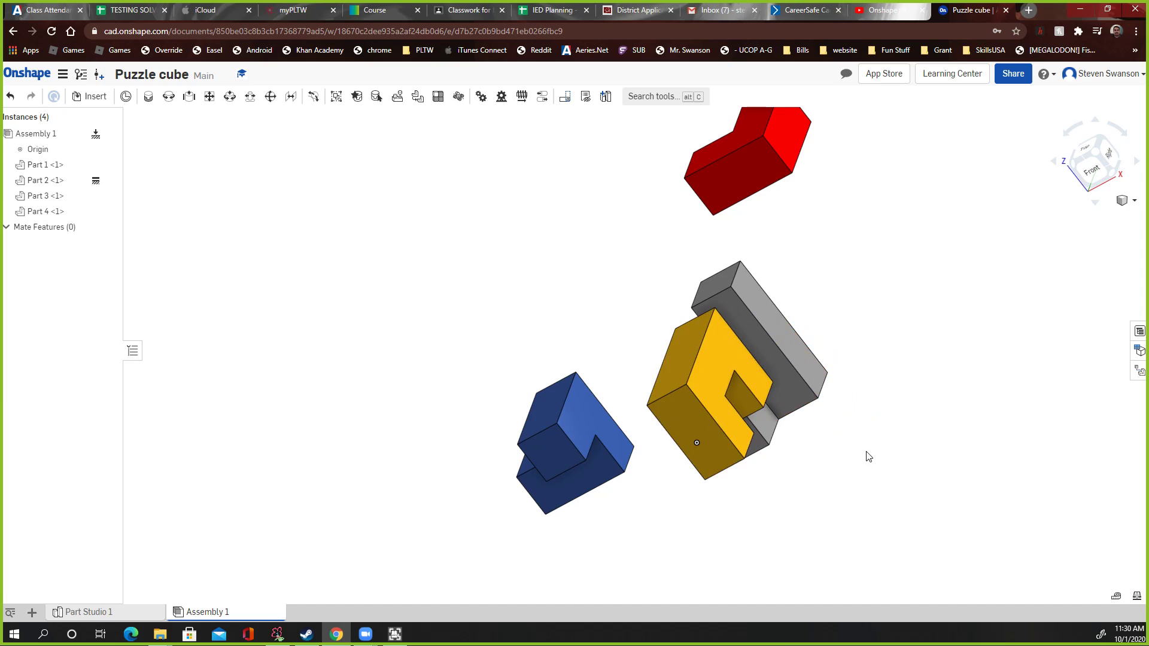
mouse_move(867, 457)
right_down()
mouse_move(826, 513)
mouse_move(854, 467)
right_up()
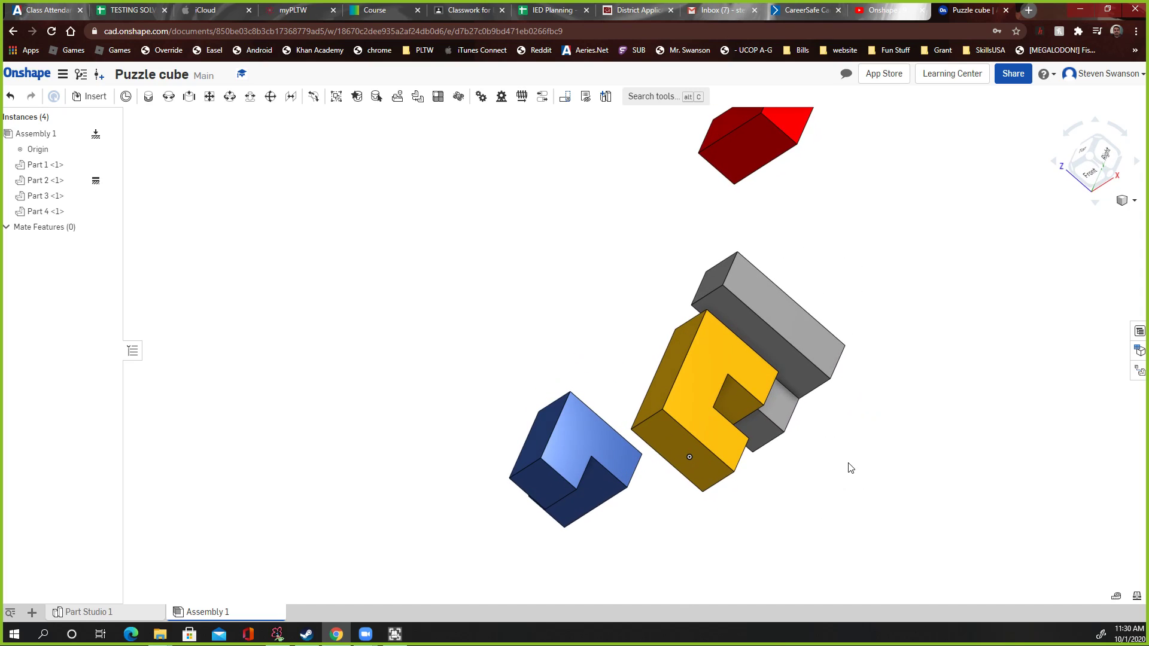
right_drag(660, 413, 916, 395)
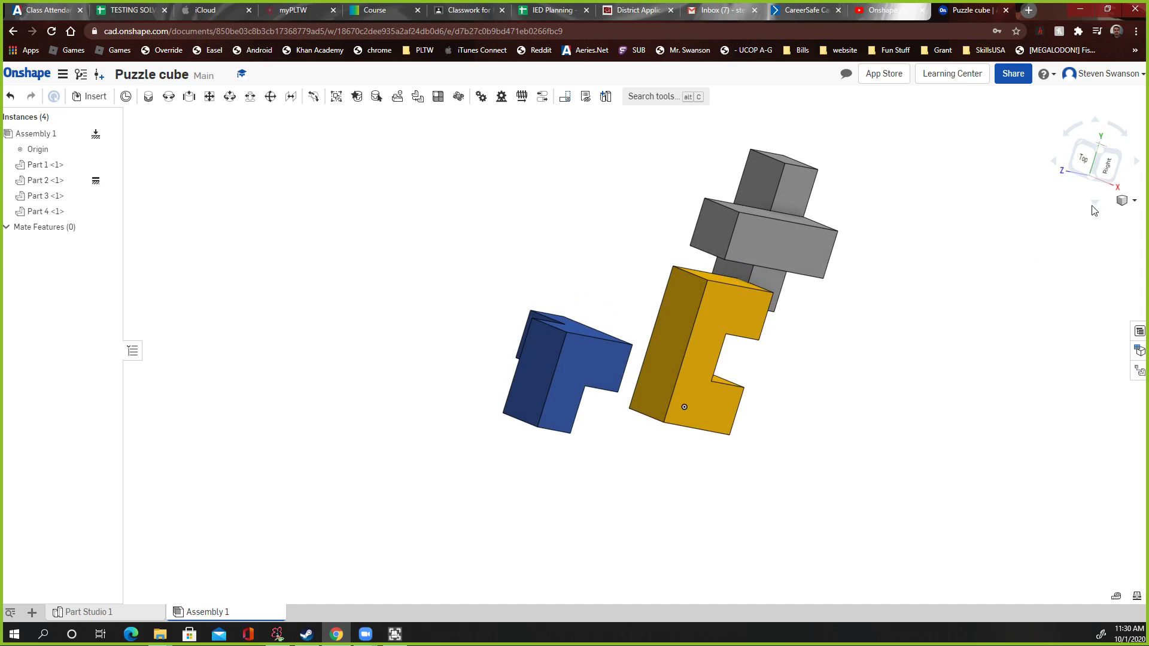
click(1126, 200)
click(997, 215)
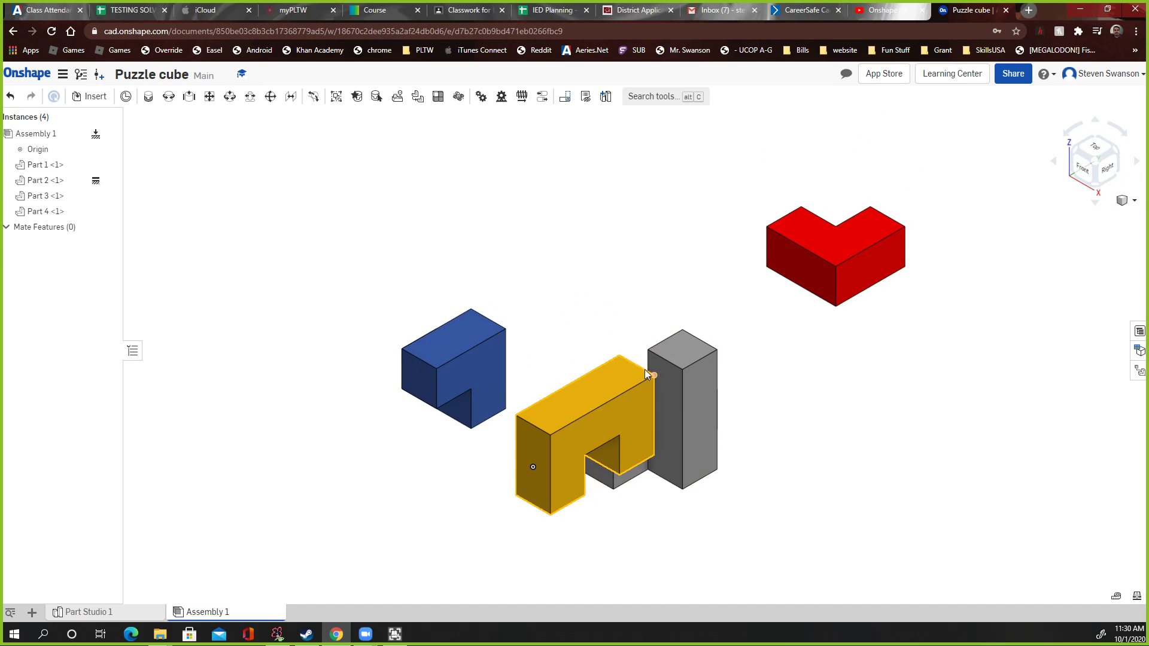
drag(548, 433, 575, 239)
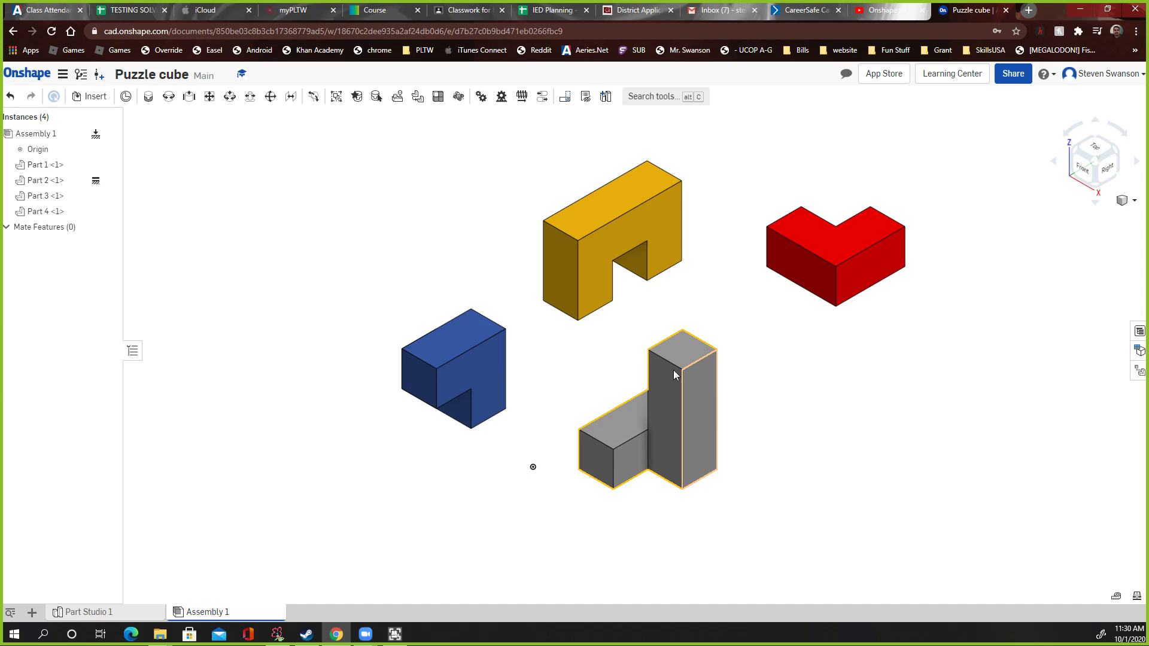
Examine the gray and blue pieces from several angles to find the faces that should meet.
right_drag(616, 357, 530, 364)
key(shift+7)
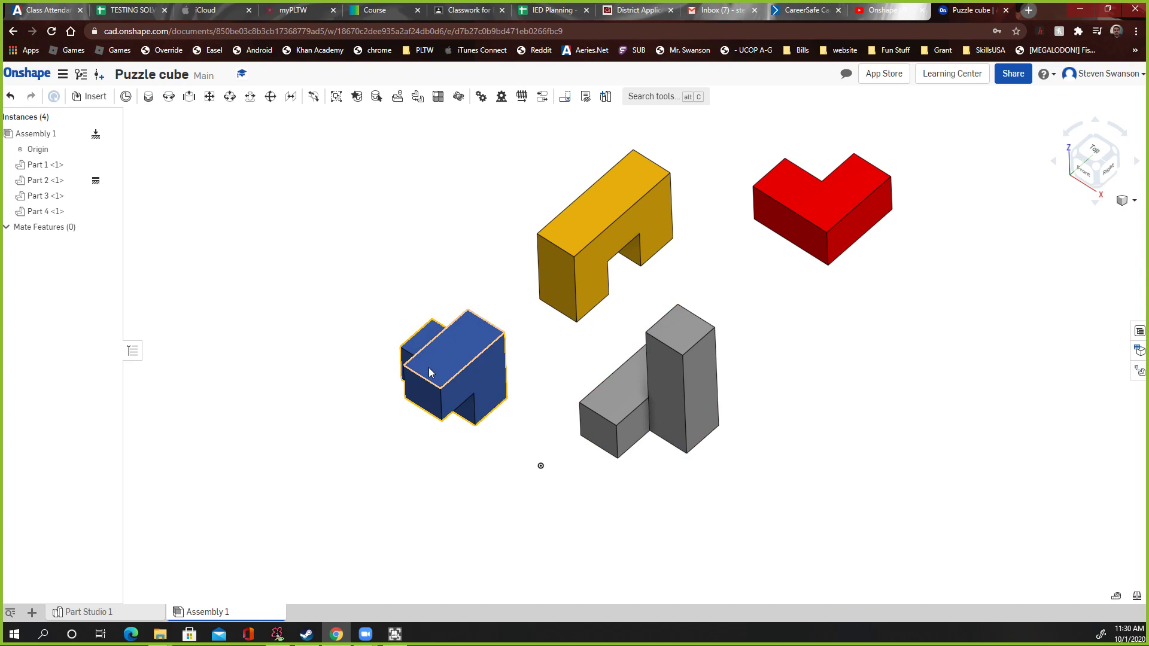
right_drag(731, 388, 762, 420)
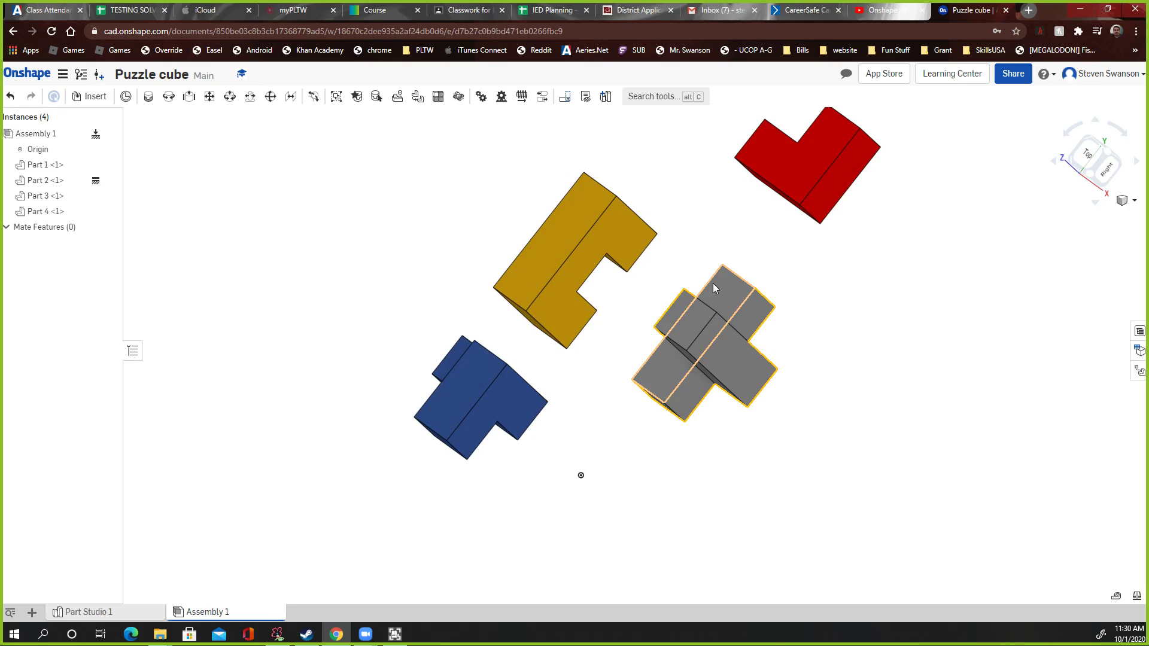
right_drag(873, 344, 745, 321)
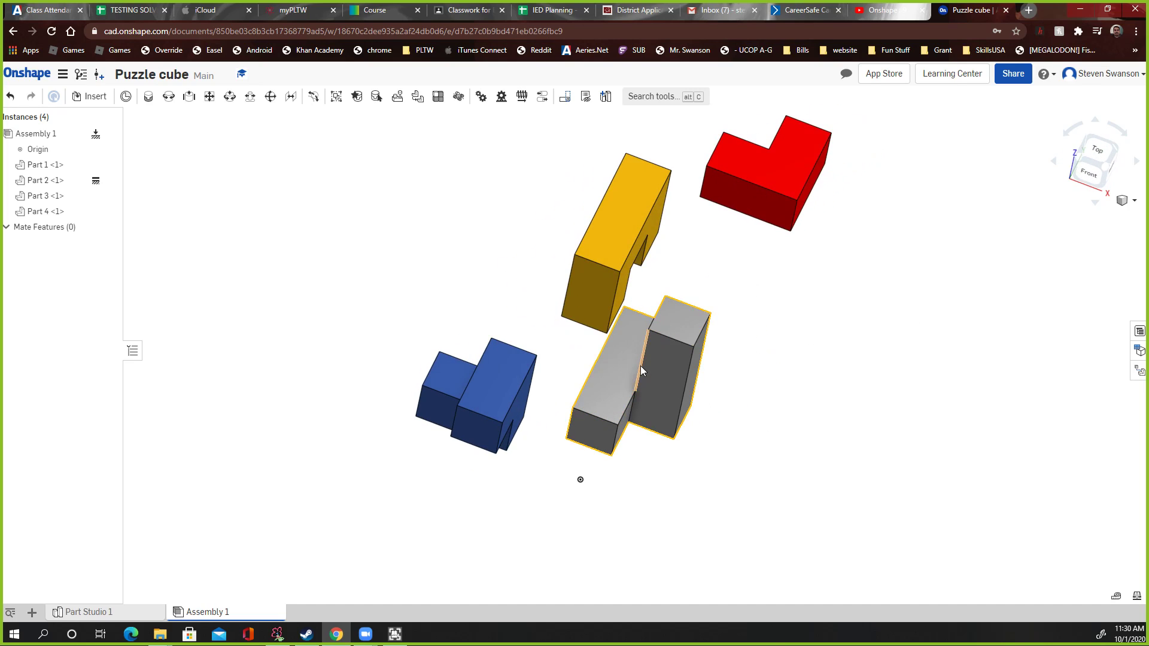
right_drag(478, 471, 464, 457)
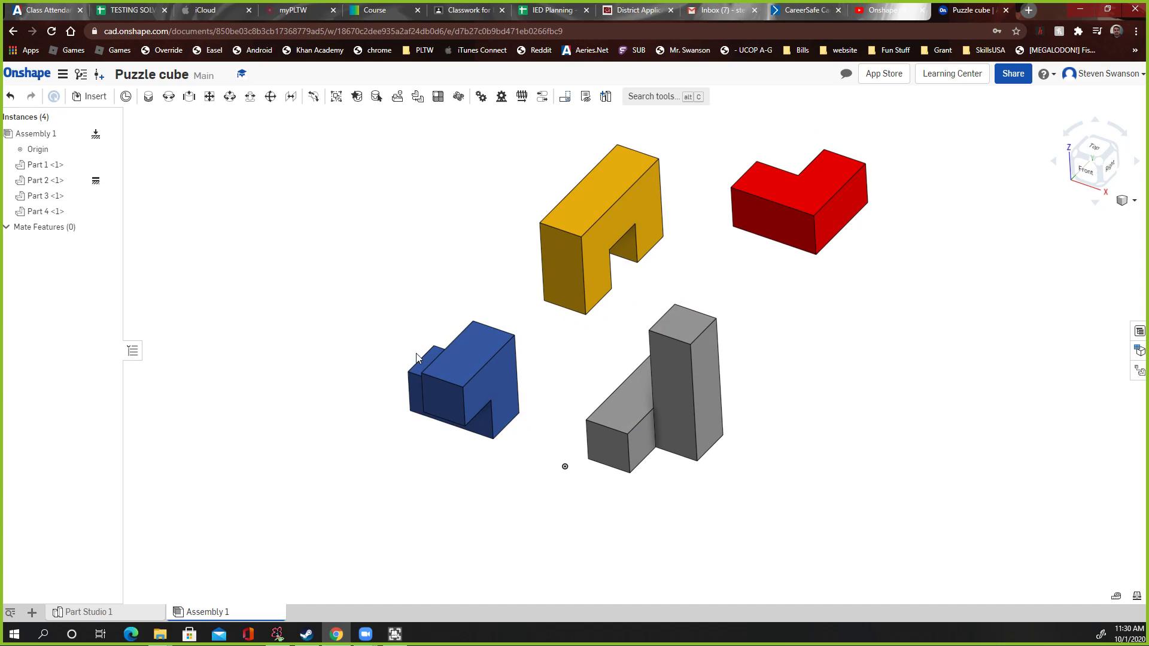
right_drag(739, 408, 726, 367)
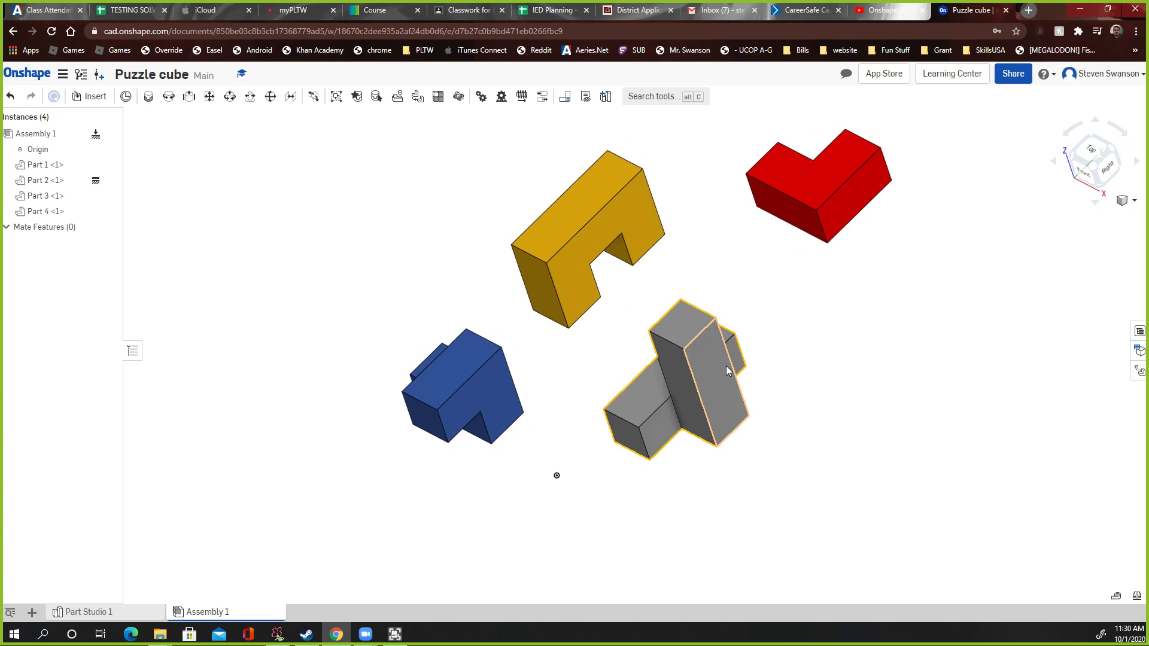
right_drag(480, 399, 337, 219)
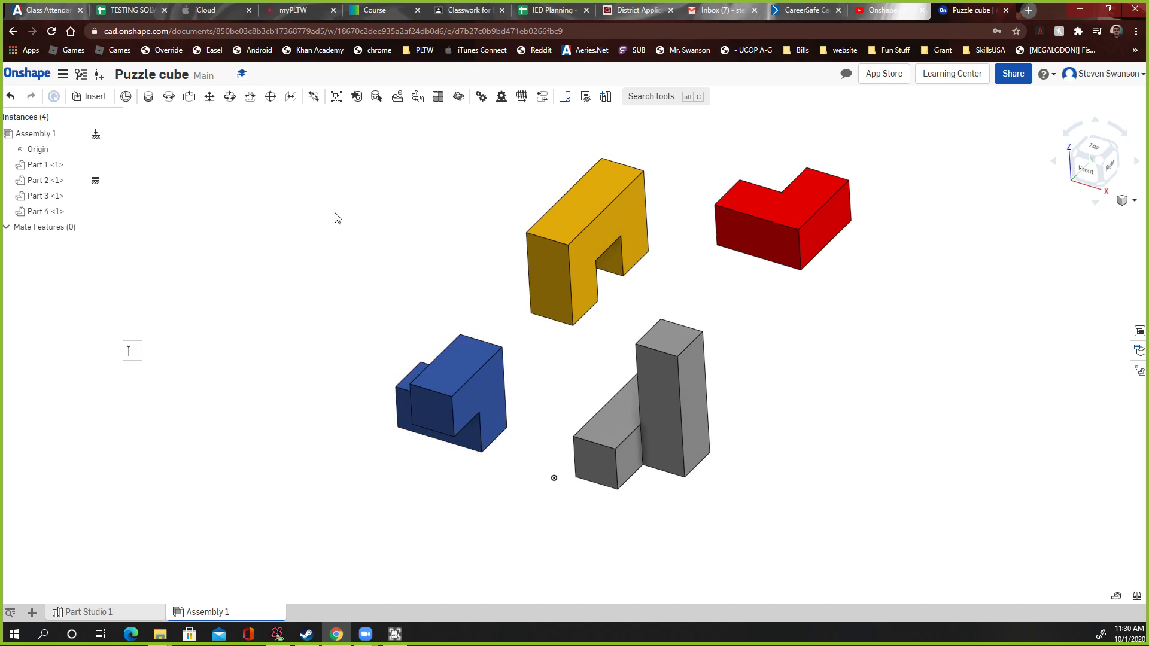
Create a planar mate between the square top face of the blue part's short block and the square side face on the gray part's arm.
click(211, 105)
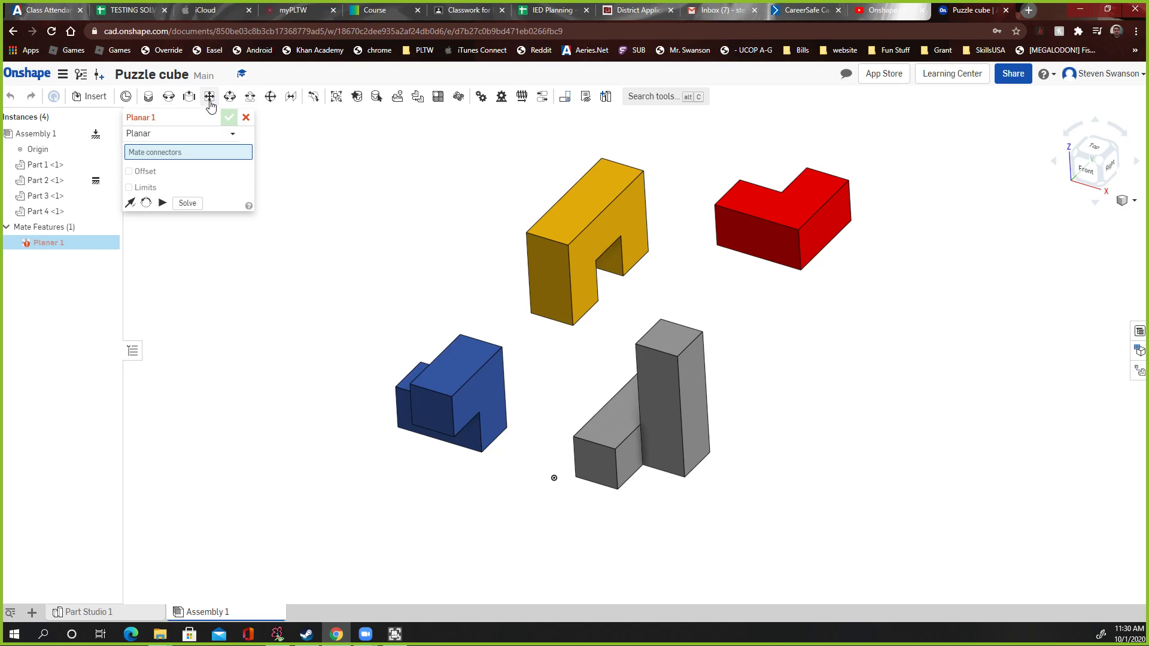
right_drag(376, 324, 455, 403)
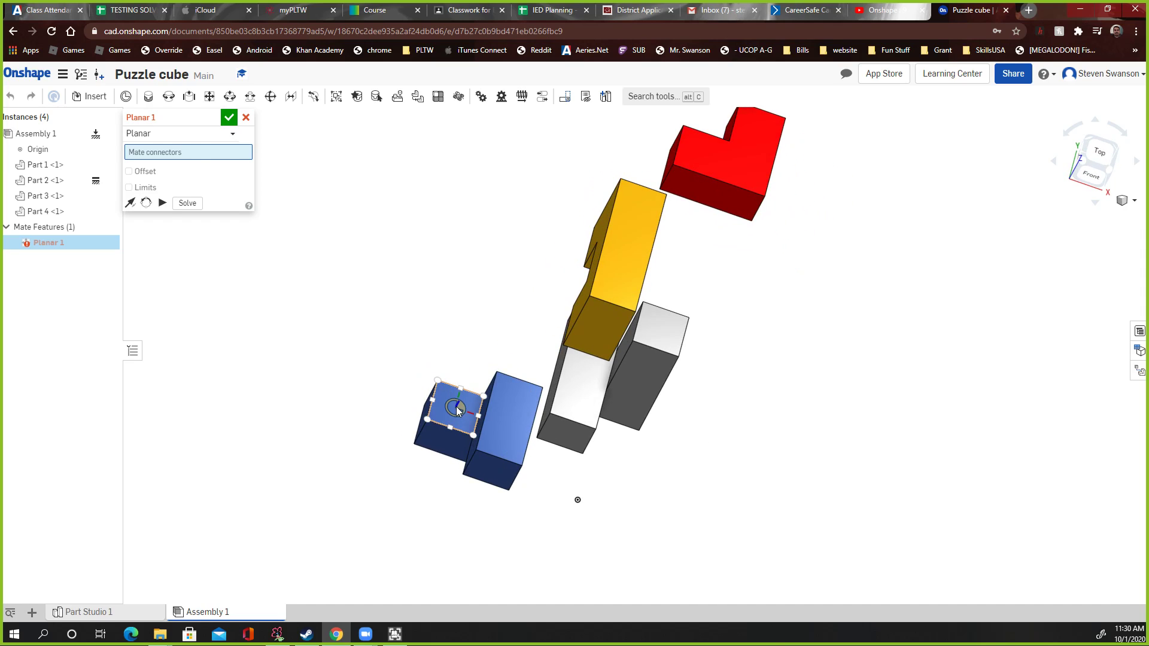
click(456, 410)
right_drag(745, 417, 634, 405)
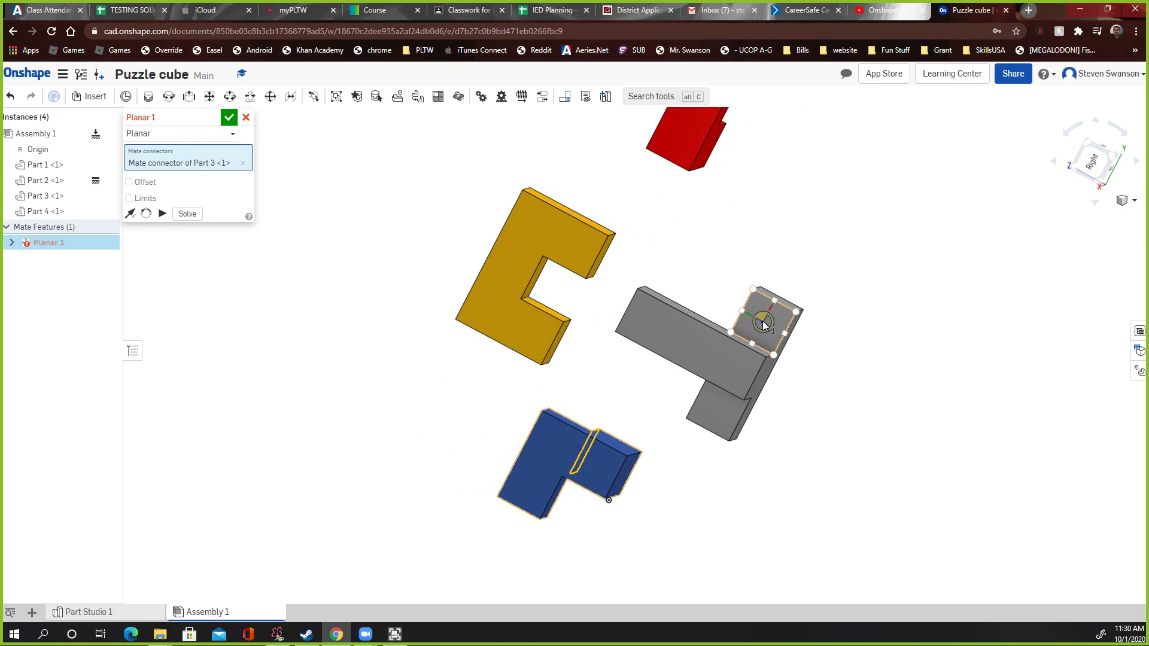
click(764, 324)
right_drag(862, 290, 900, 311)
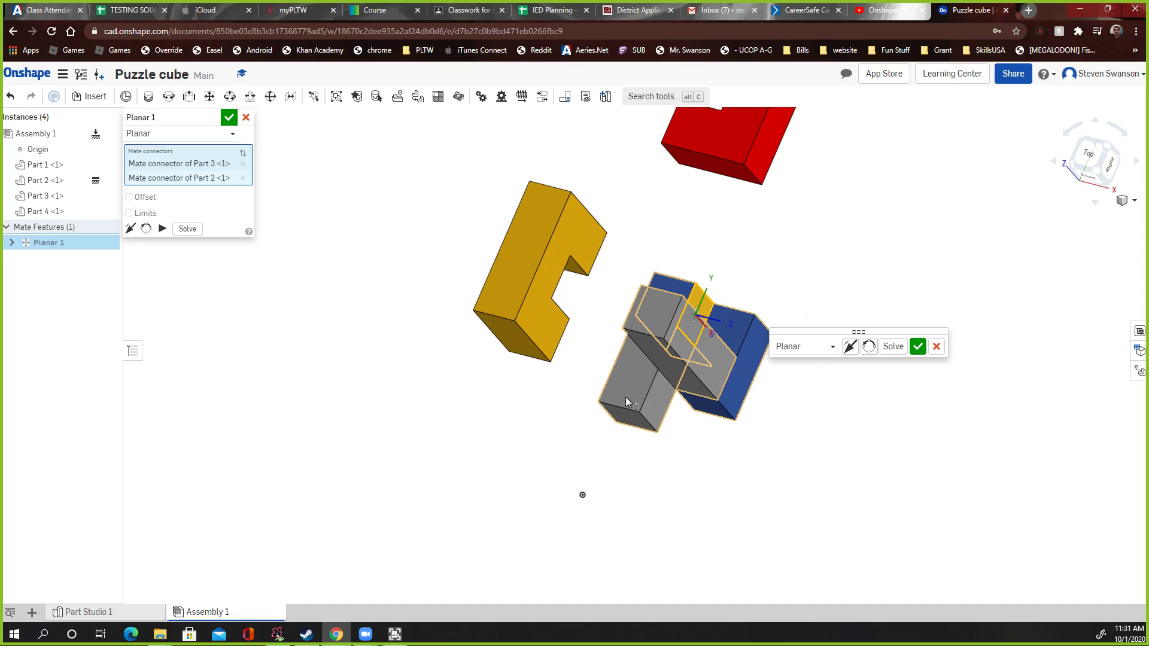
right_drag(1006, 222, 872, 255)
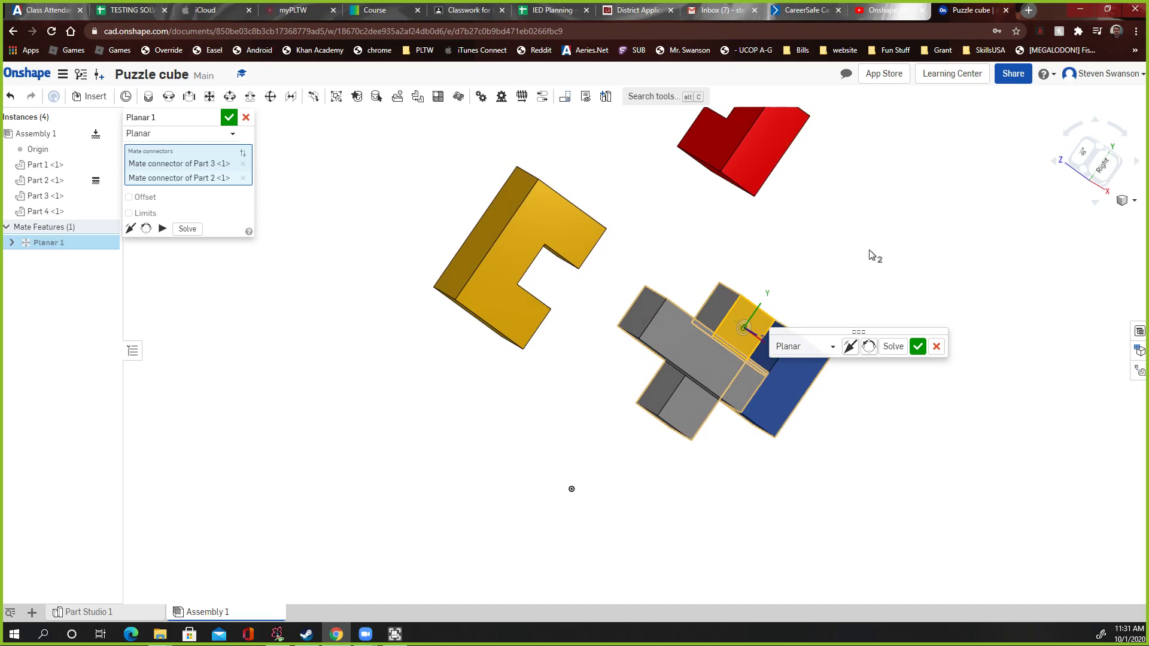
Animate the first planar mate's freedom of movement, flip its primary axis so the blue part faces the other way, and accept the mate.
click(162, 229)
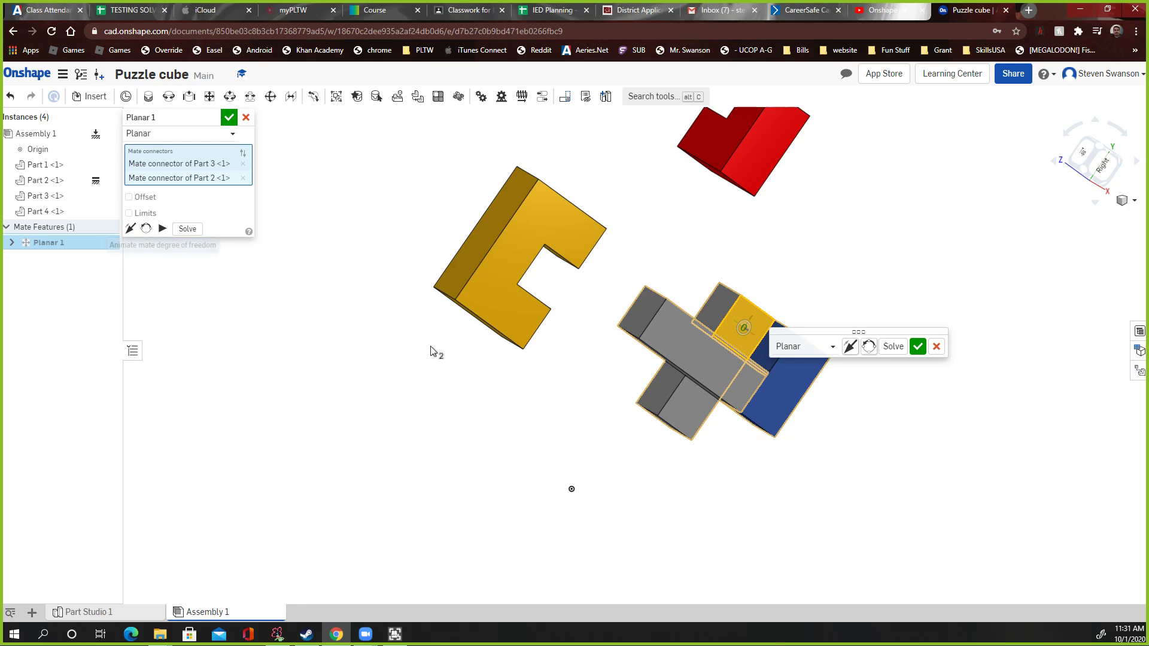
right_drag(437, 353, 498, 397)
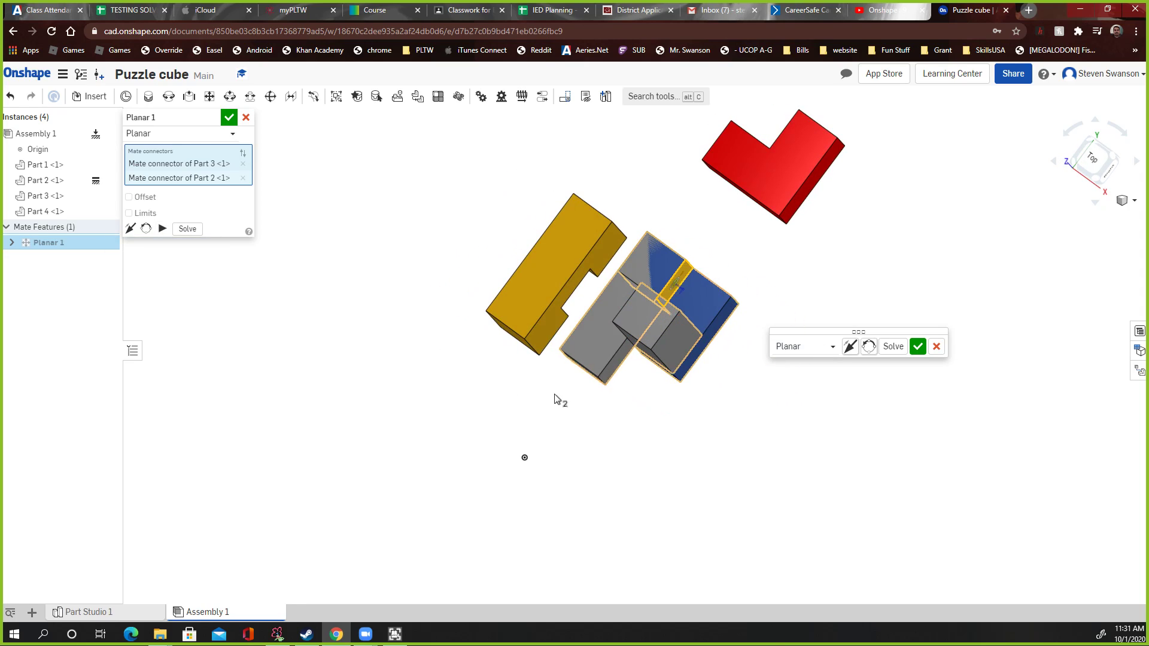
right_drag(171, 423, 154, 410)
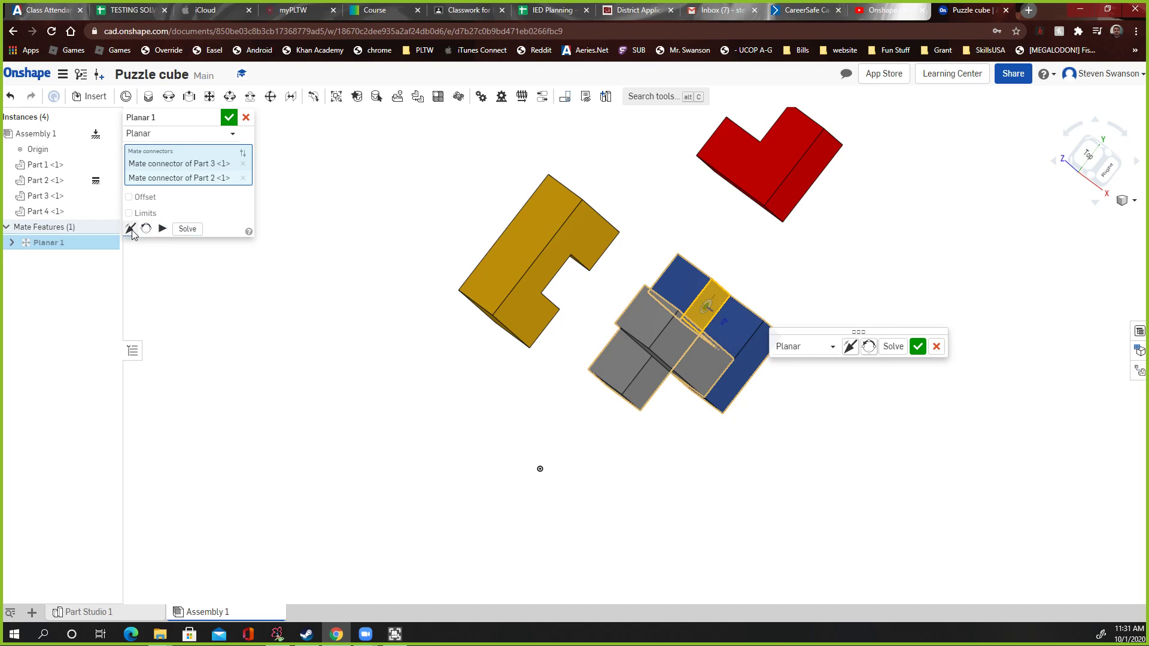
click(163, 229)
click(131, 231)
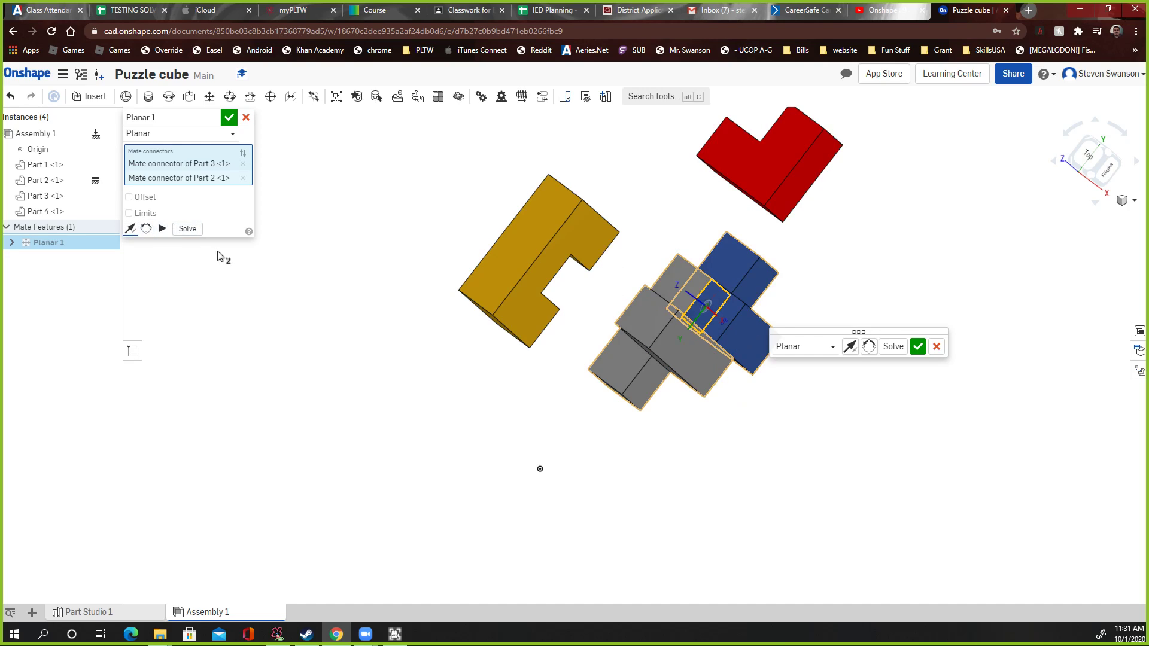
click(163, 230)
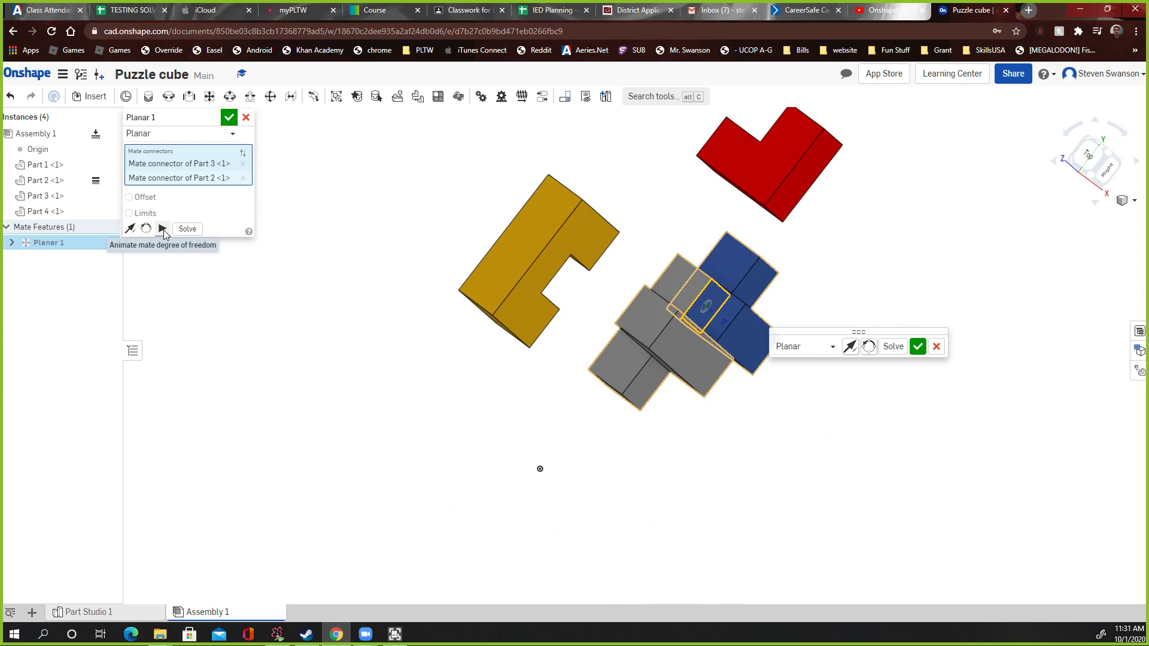
click(228, 118)
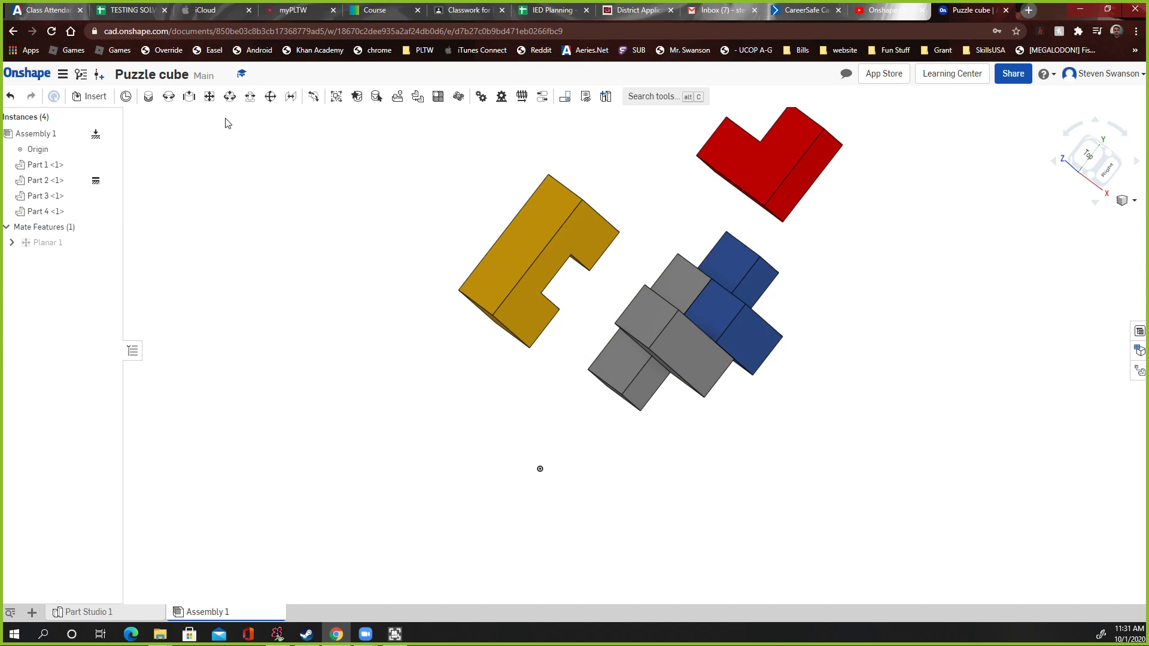
Slide the blue part within its mated plane to a position beside the gray part's arm.
right_drag(929, 341, 770, 336)
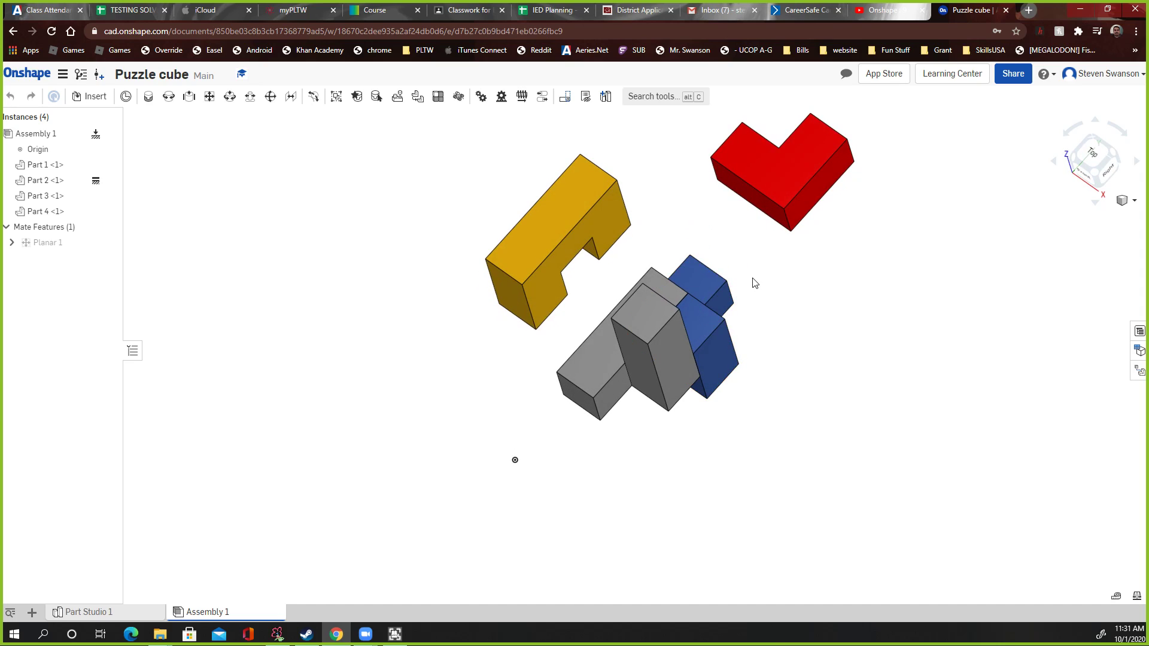
right_drag(867, 388, 790, 303)
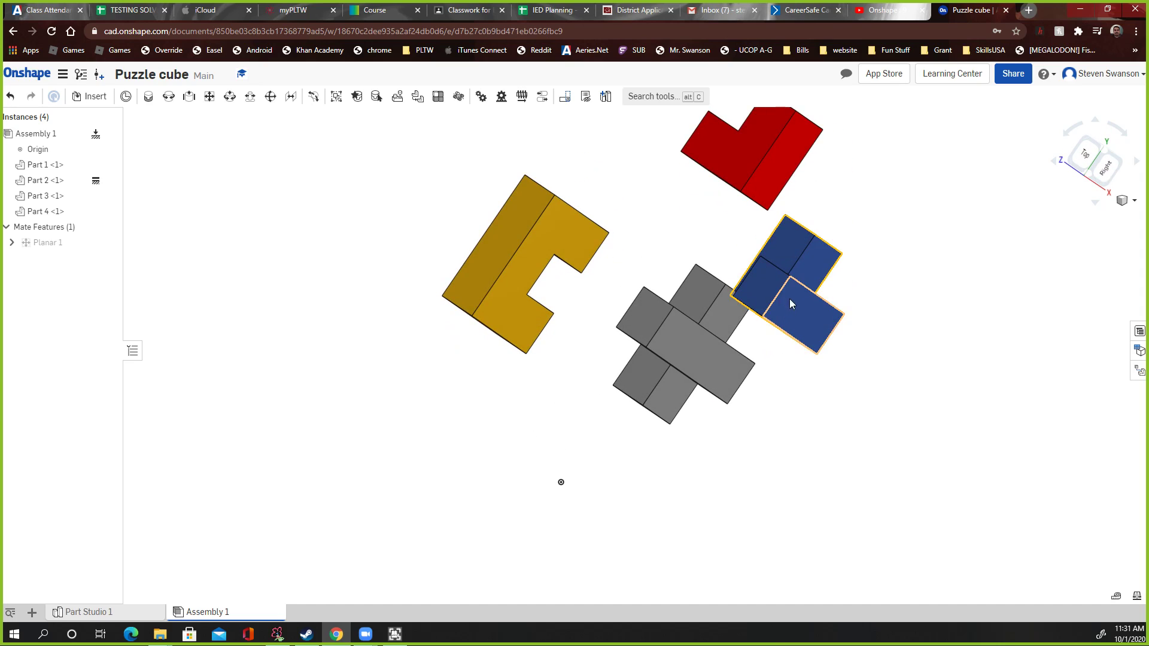
drag(790, 303, 763, 321)
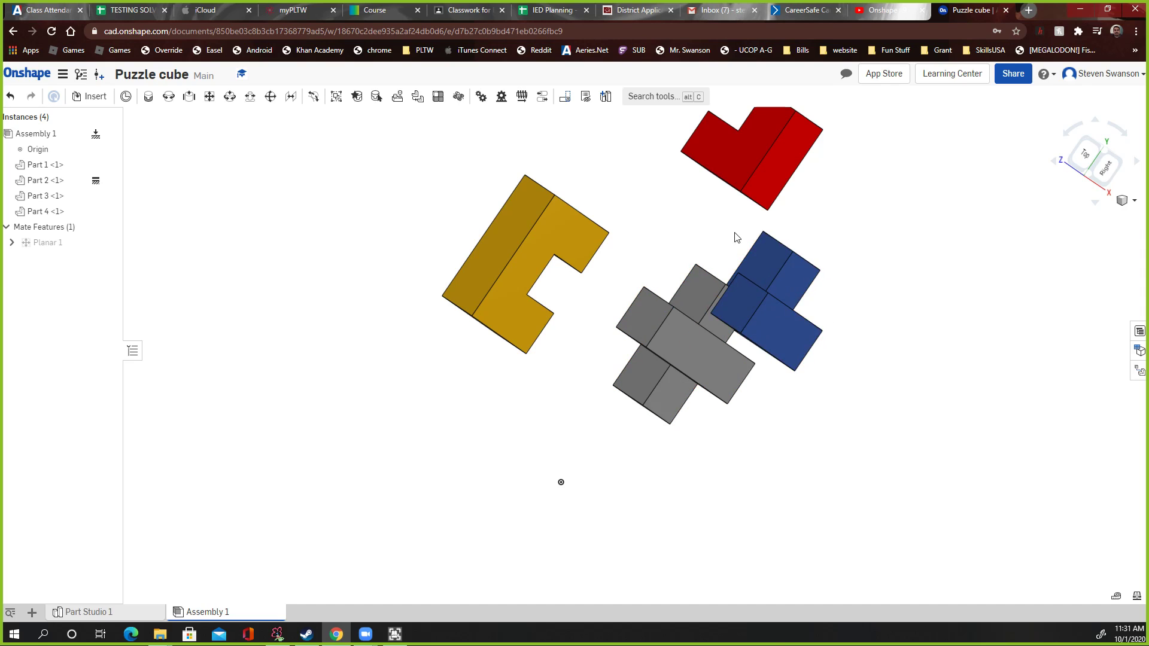
Create a second planar mate between the blue part's long top face and the long top face of the gray part.
right_drag(738, 237, 750, 244)
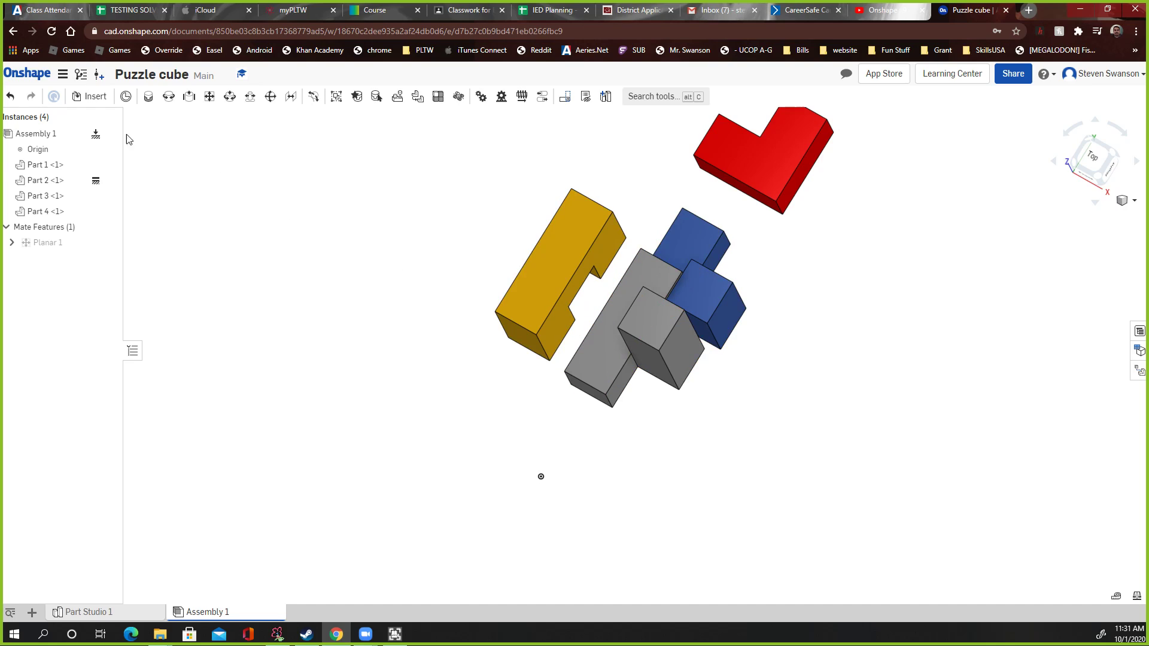
click(209, 98)
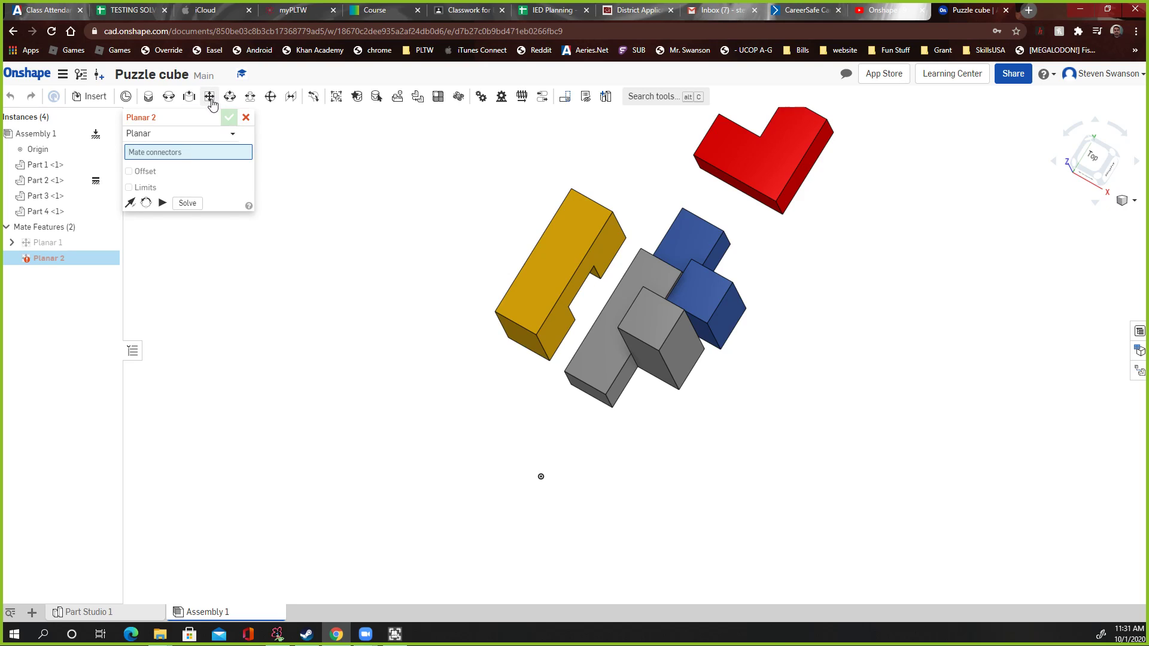
click(679, 264)
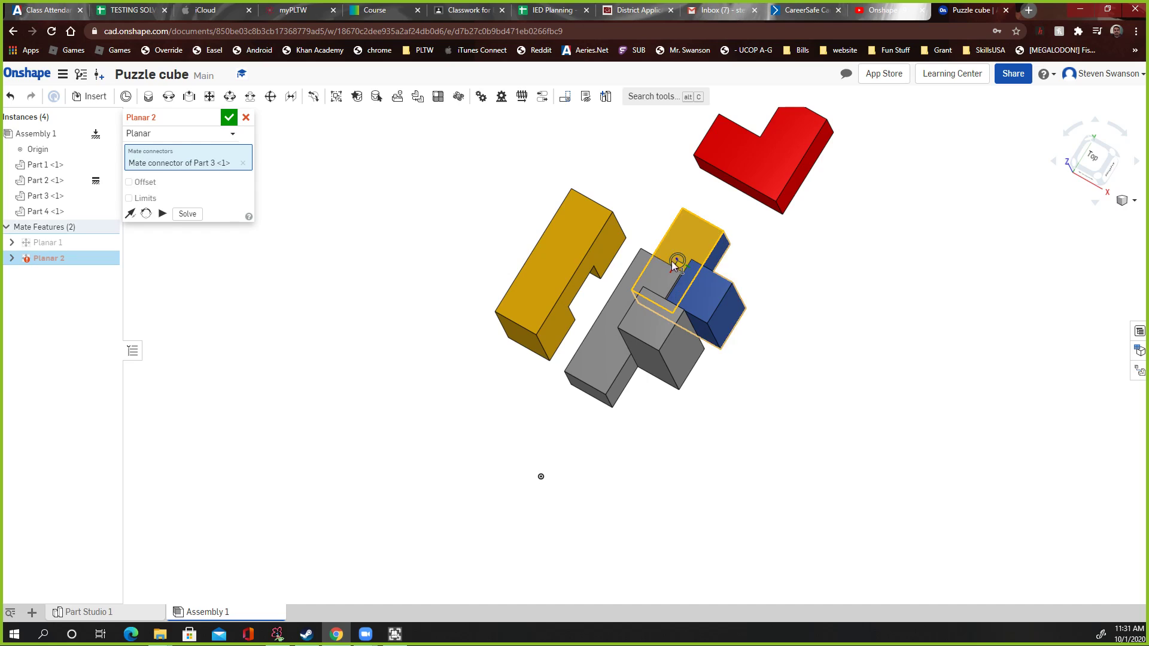
click(621, 319)
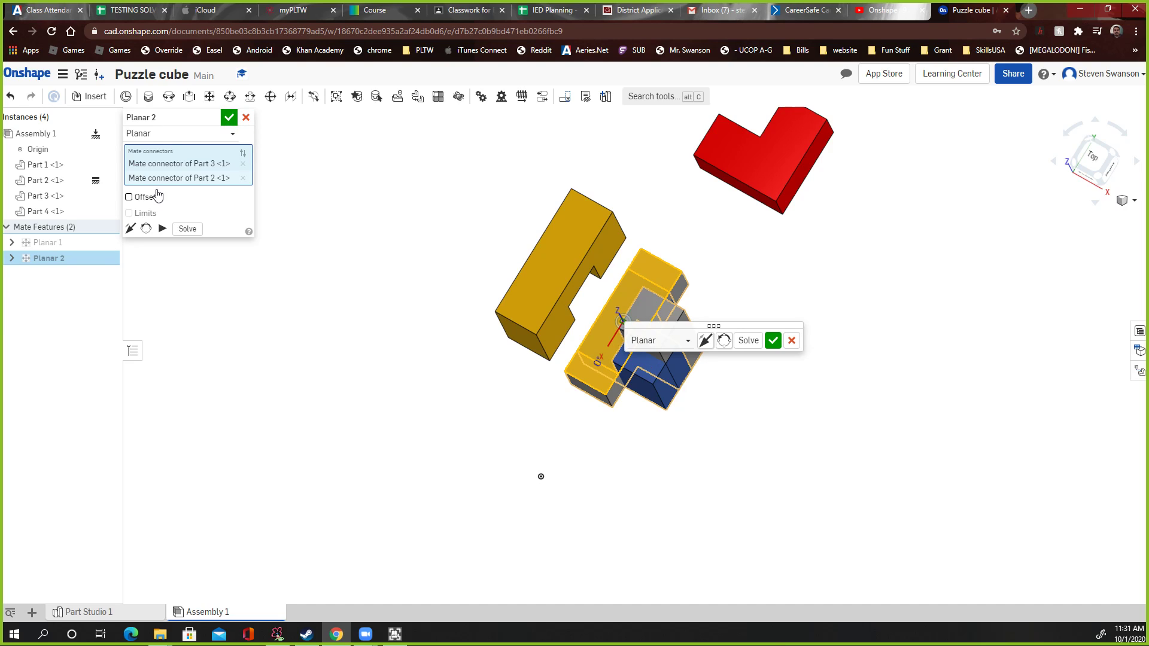
Animate the second planar mate, flip its primary axis, accept it, and inspect the blue part against the gray piece from the opposite side.
click(162, 230)
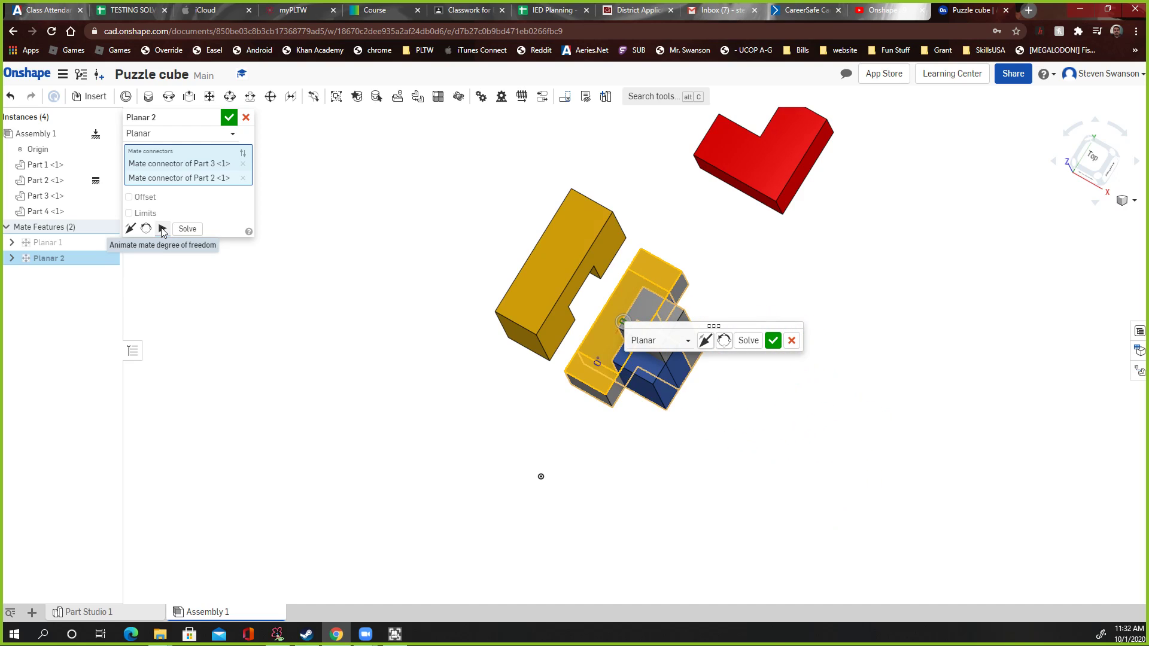
mouse_move(746, 290)
right_down()
mouse_move(685, 283)
mouse_move(741, 274)
right_up()
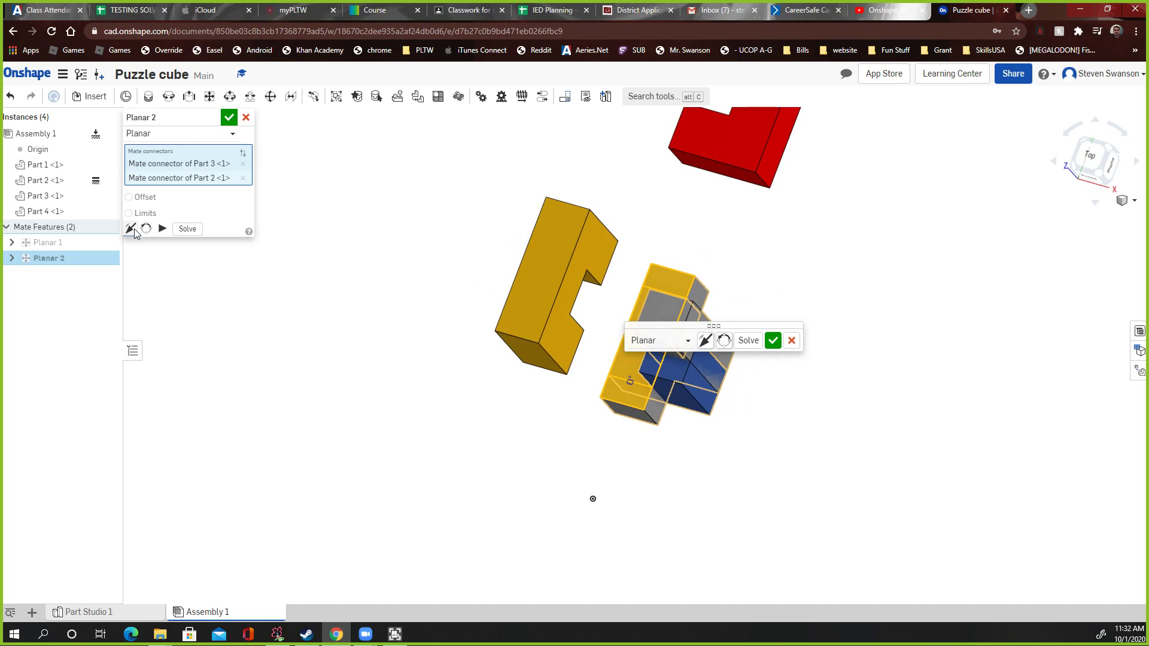
click(131, 230)
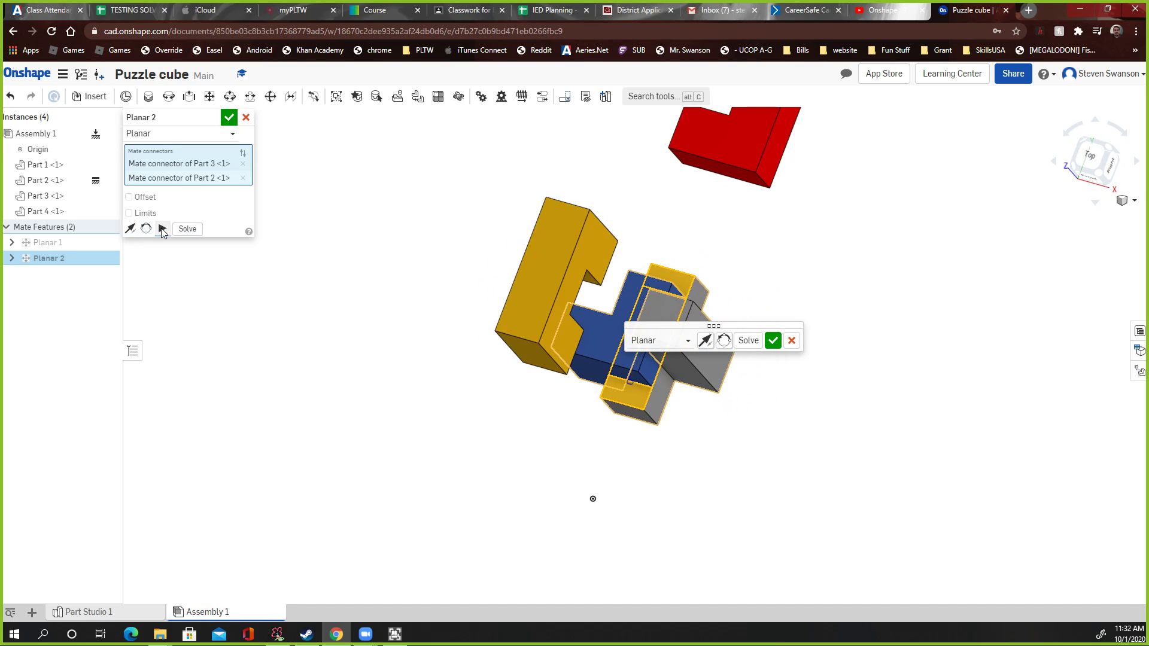
click(161, 230)
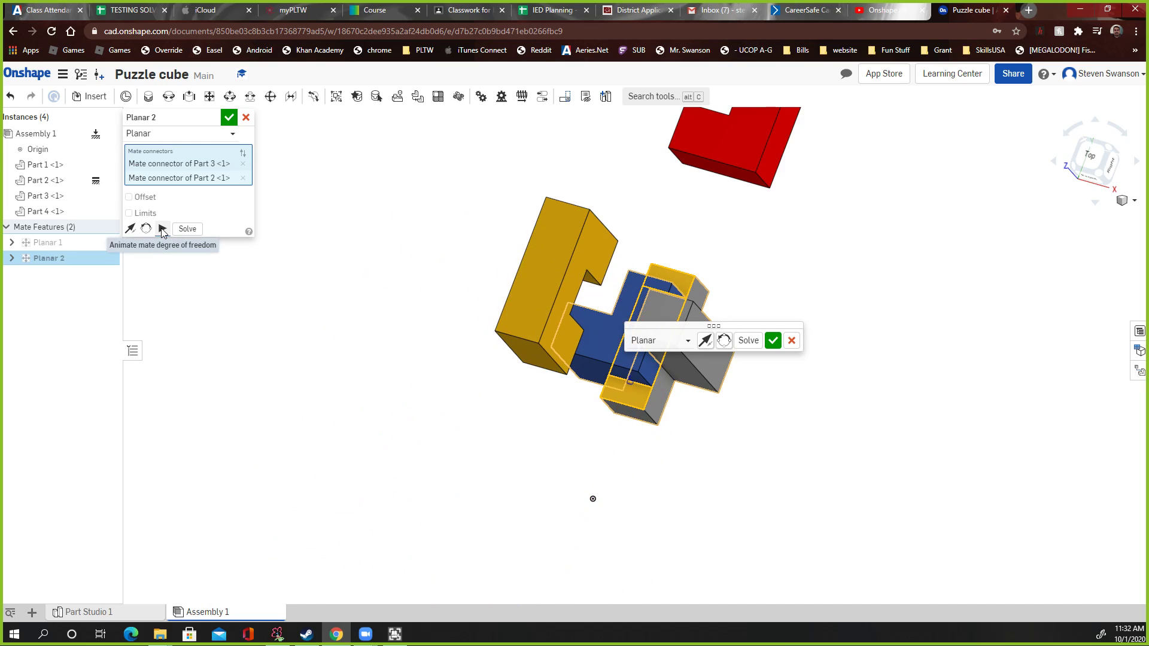
click(218, 121)
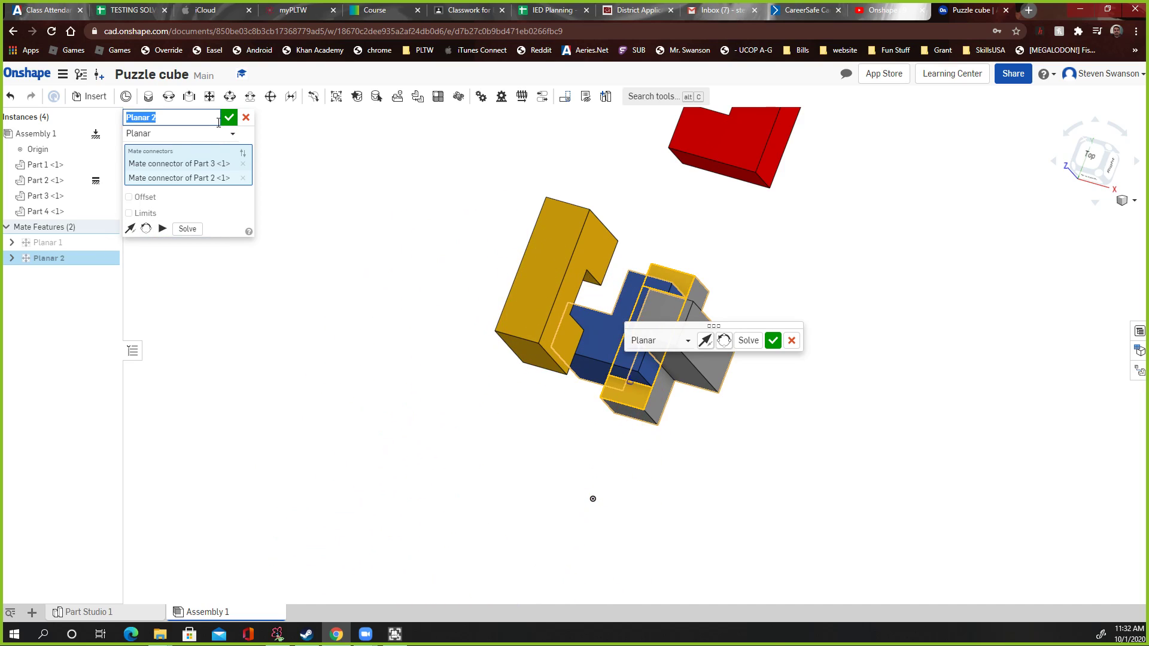
click(229, 119)
right_drag(662, 231, 744, 516)
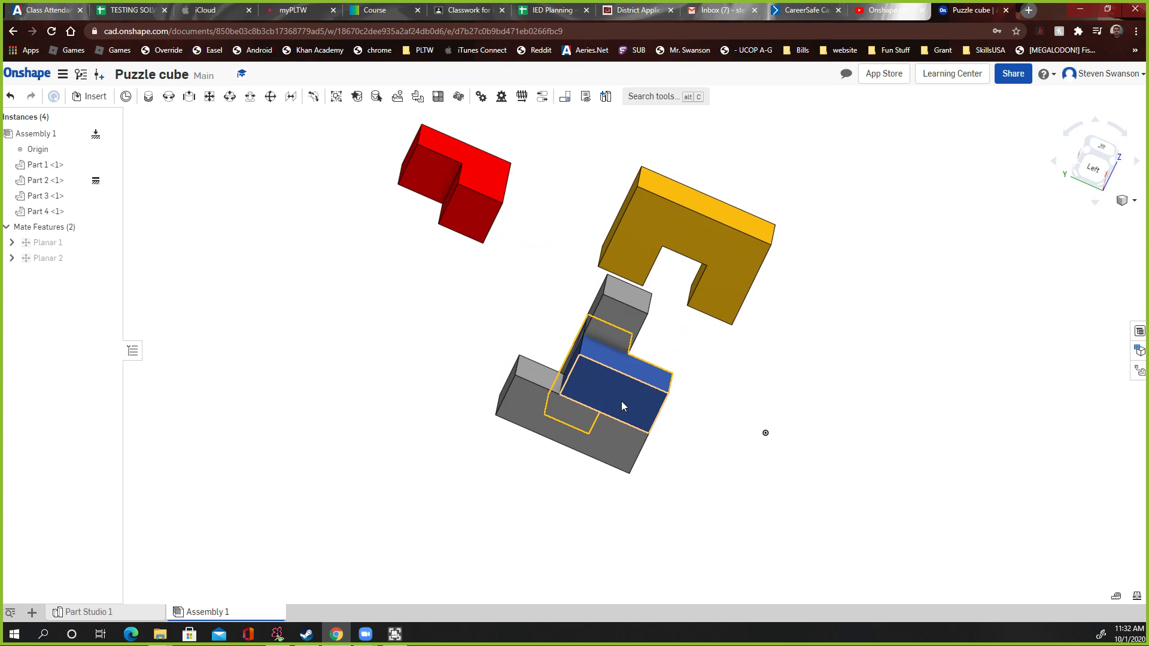
Slide the blue part along its mated planes until it sits clear of the gray part's long bar.
drag(608, 395, 517, 356)
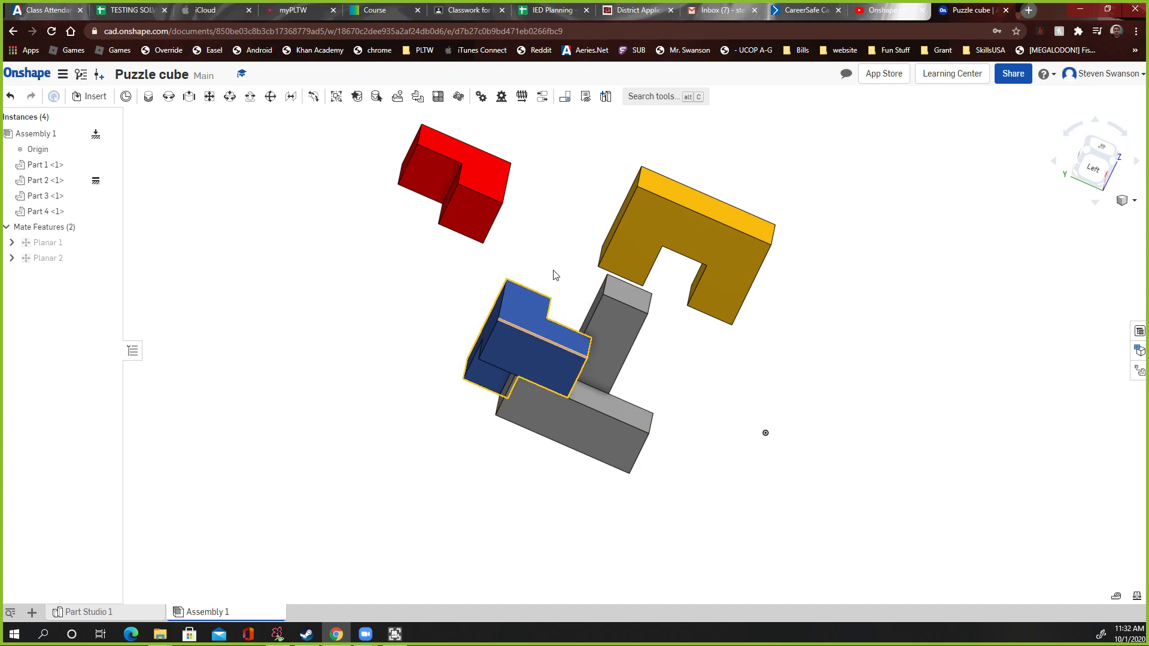
mouse_move(563, 359)
mouse_down()
mouse_move(454, 325)
mouse_move(555, 355)
mouse_up()
right_drag(751, 384, 731, 495)
drag(542, 285, 461, 270)
mouse_move(744, 283)
right_down()
mouse_move(759, 276)
mouse_move(716, 272)
mouse_move(725, 287)
right_up()
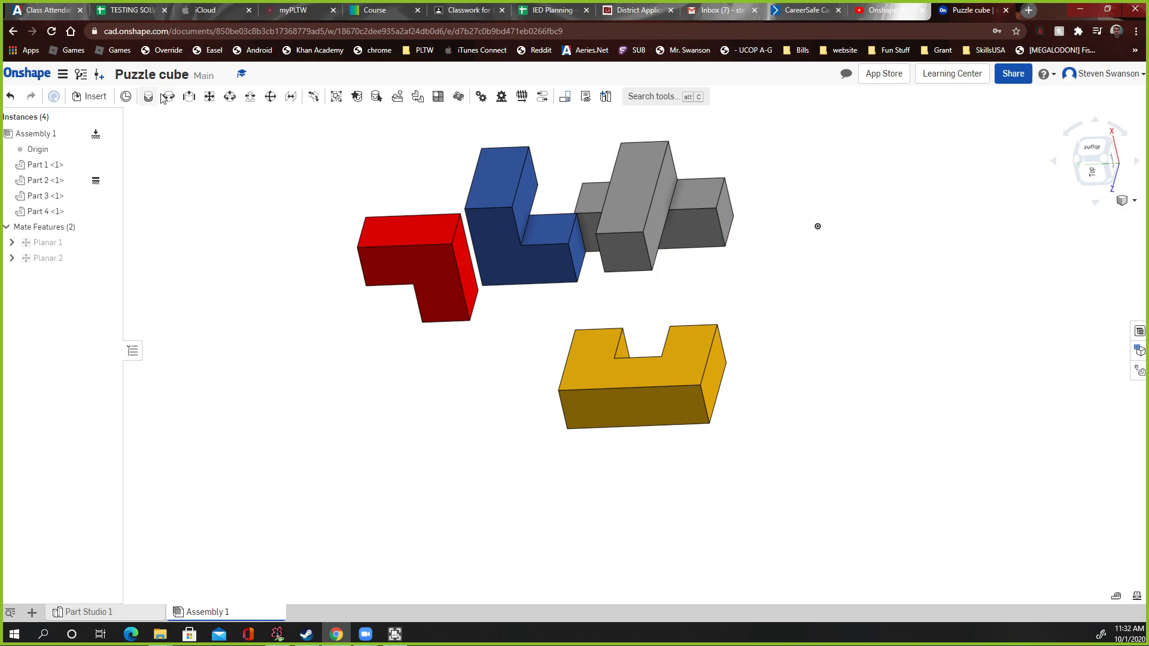
Create and accept a third planar mate between the blue arm's face and the long side face of the gray bar.
click(205, 100)
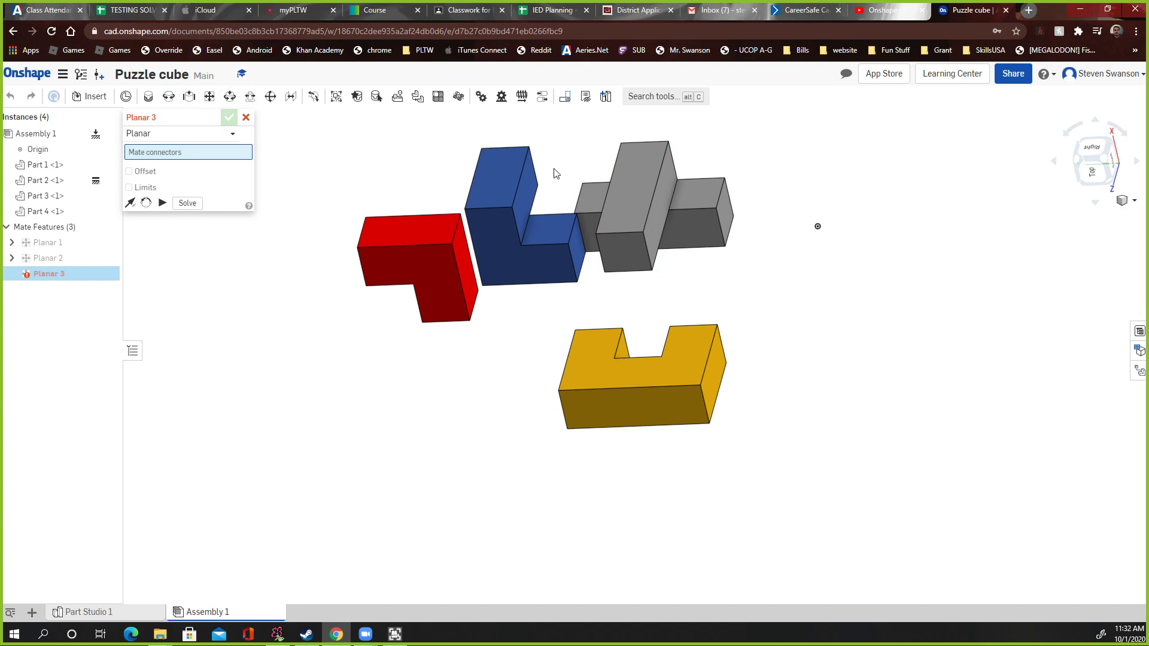
scroll(574, 182, up, 6)
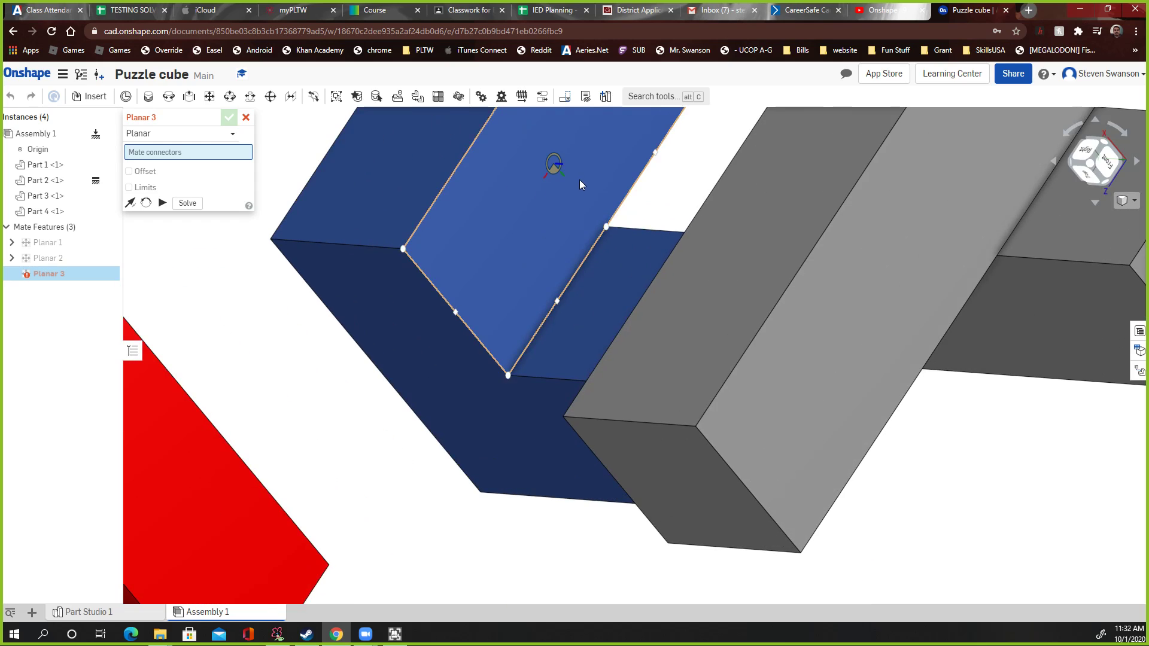
click(555, 163)
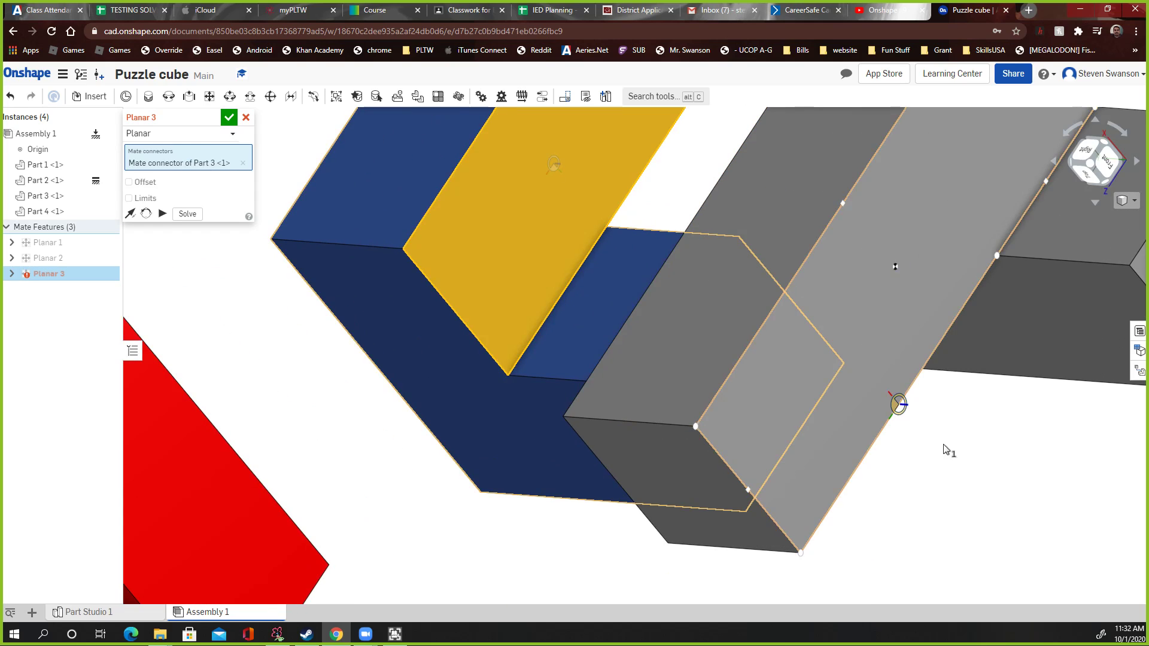
right_drag(946, 452, 857, 332)
click(556, 298)
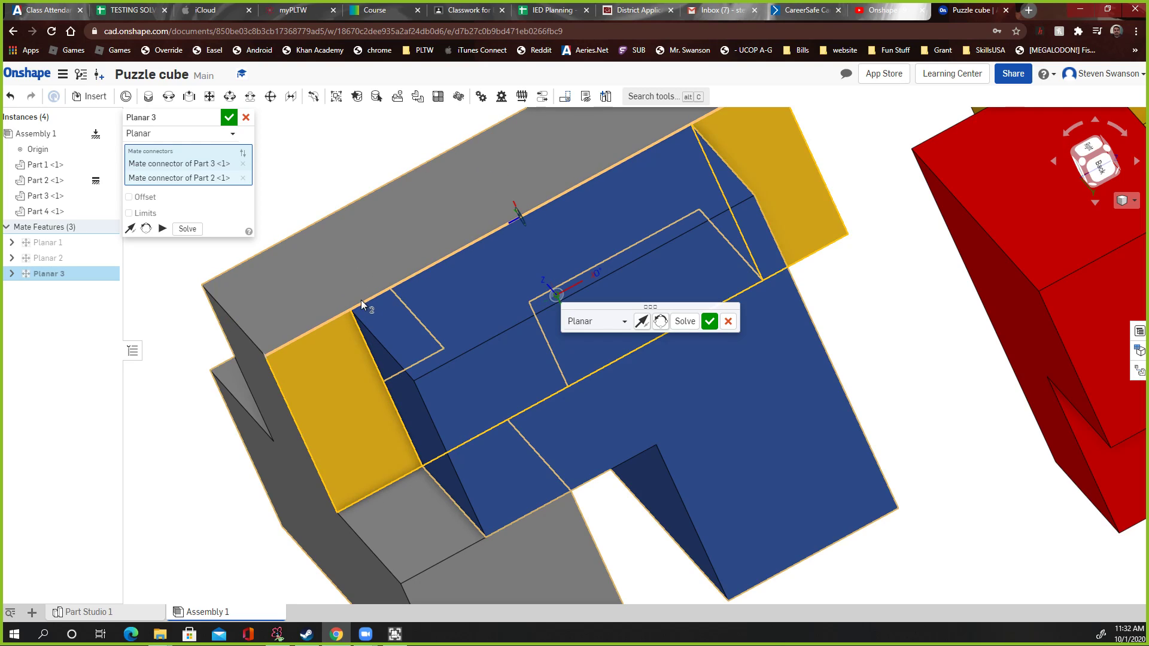
click(228, 118)
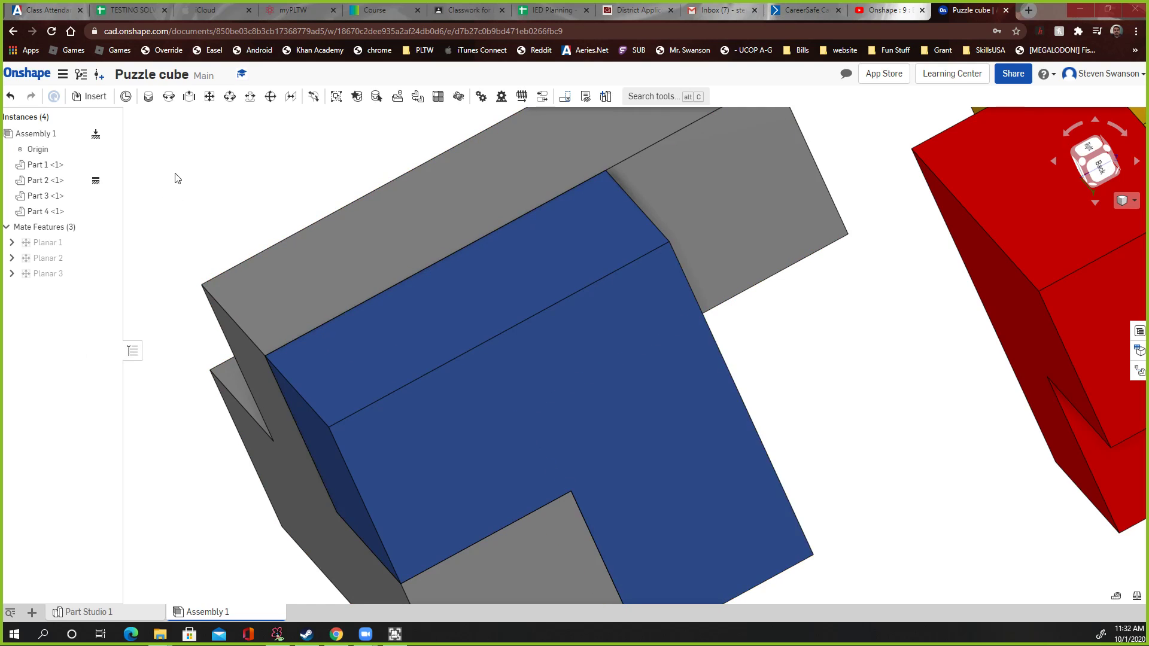
Create a fourth planar mate between the end face of a red part arm and the top face of the gray part's short arm.
right_drag(770, 355, 785, 351)
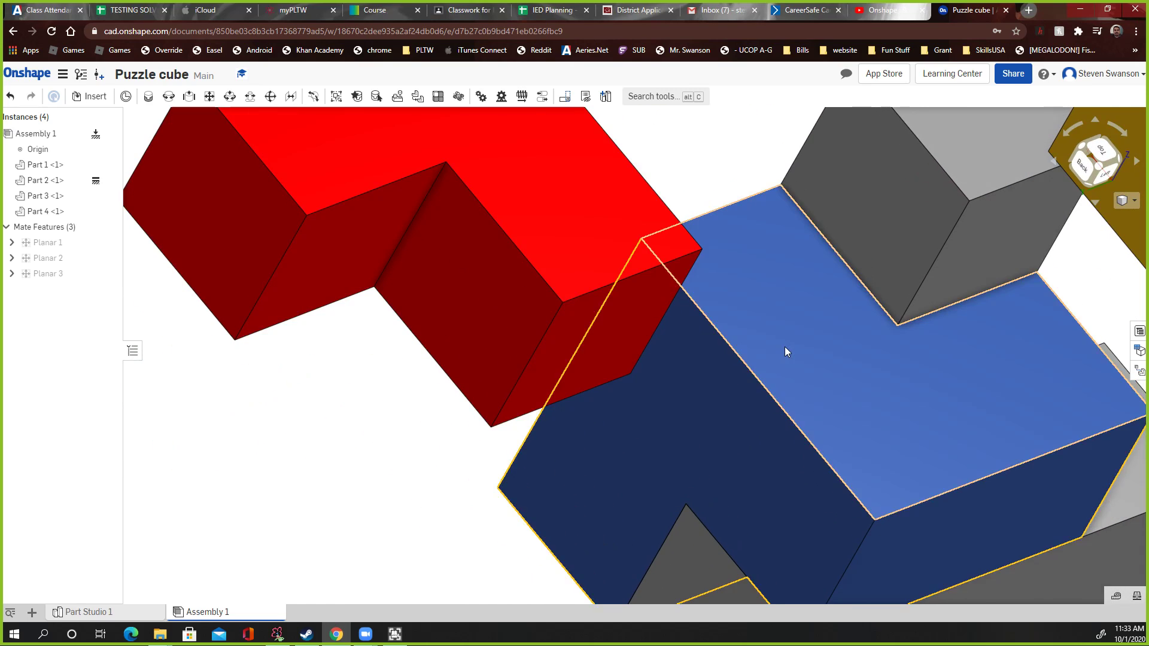
click(1123, 203)
click(1115, 219)
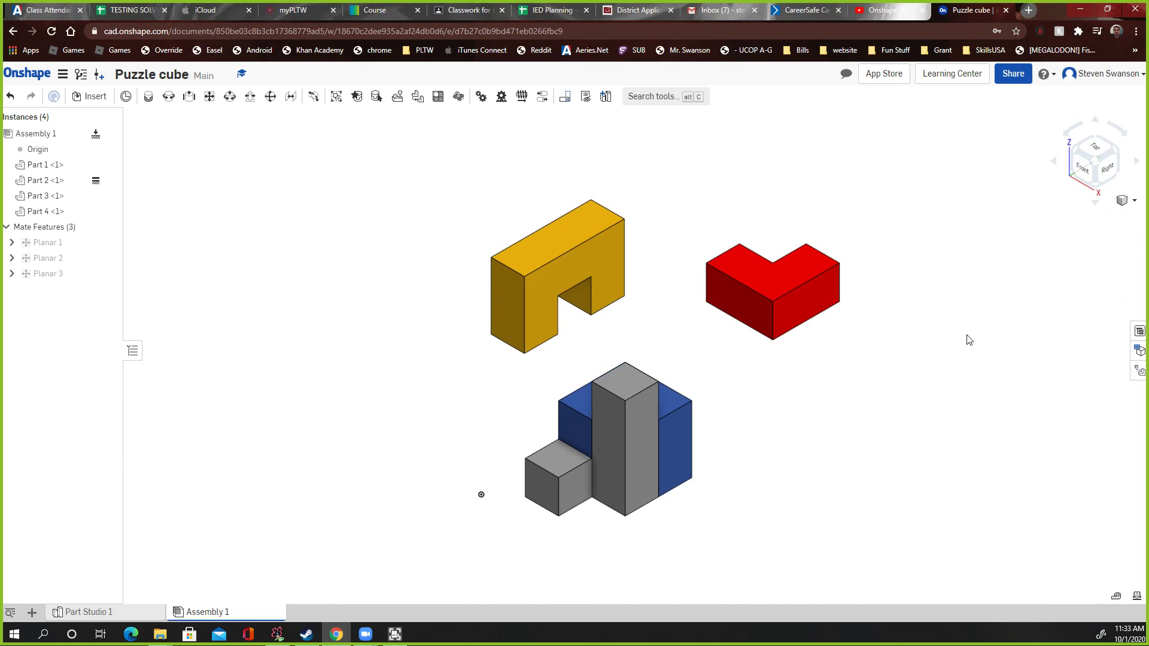
right_drag(783, 470, 682, 379)
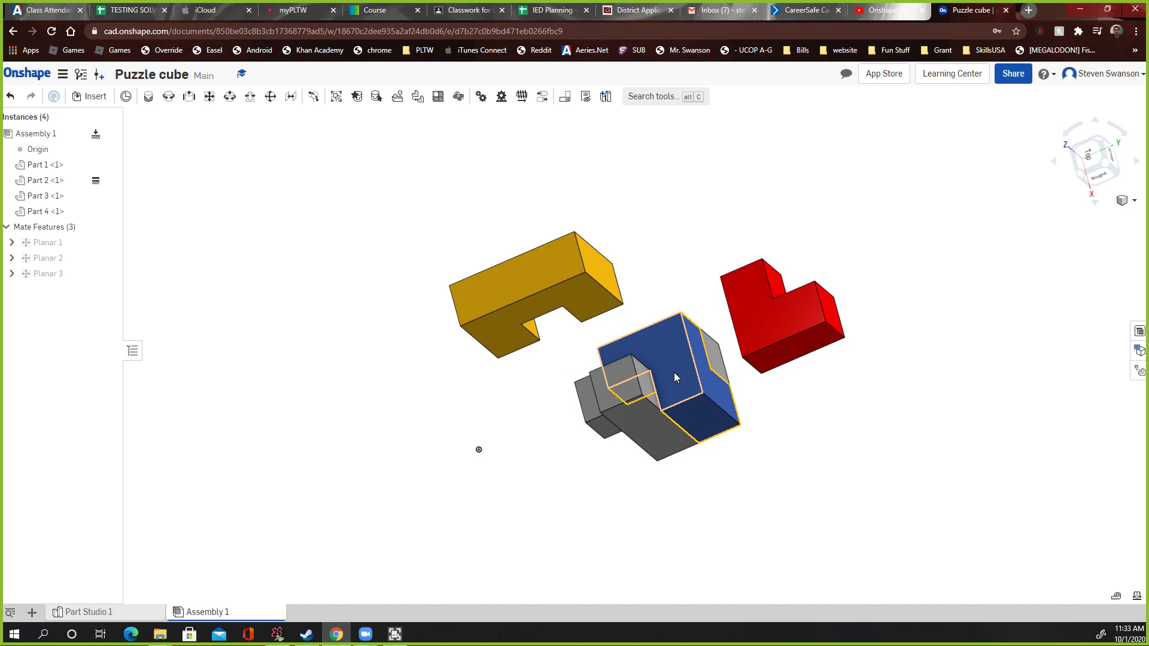
mouse_move(674, 372)
right_down()
mouse_move(842, 466)
mouse_move(900, 459)
mouse_move(887, 445)
right_up()
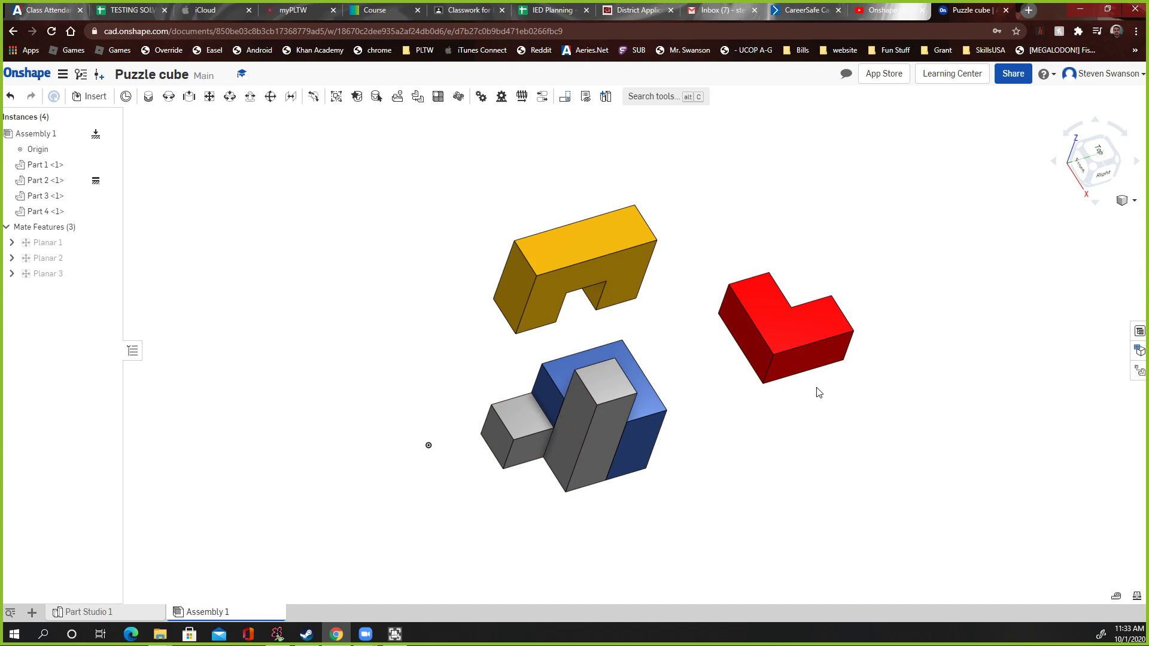
right_drag(819, 393, 757, 429)
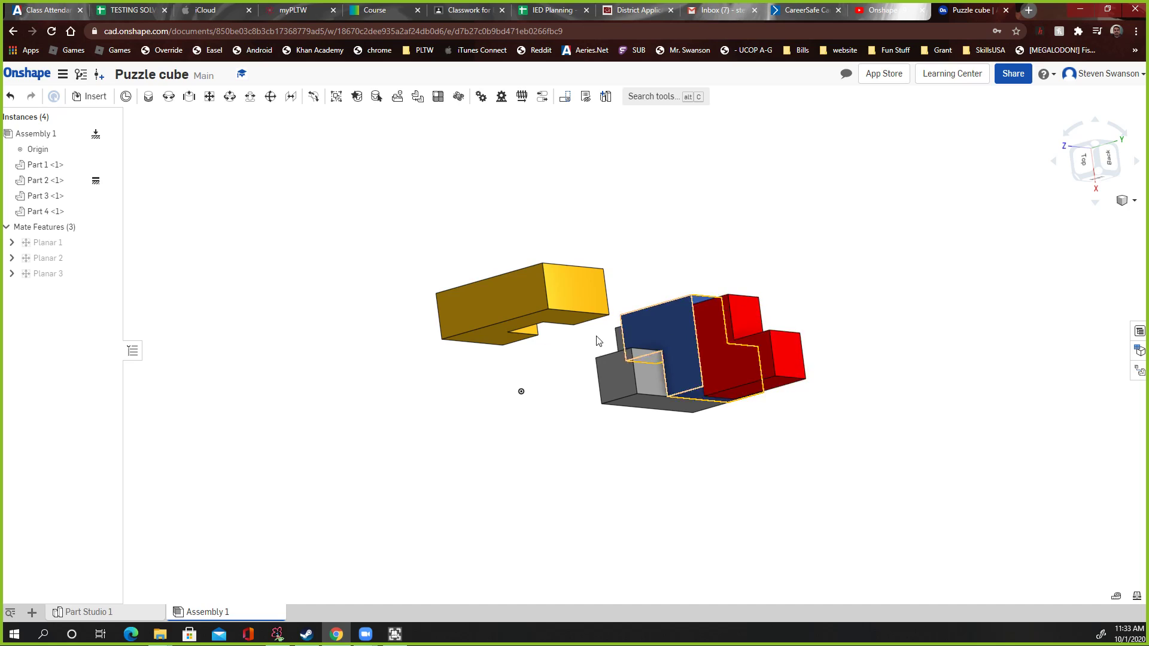
click(208, 97)
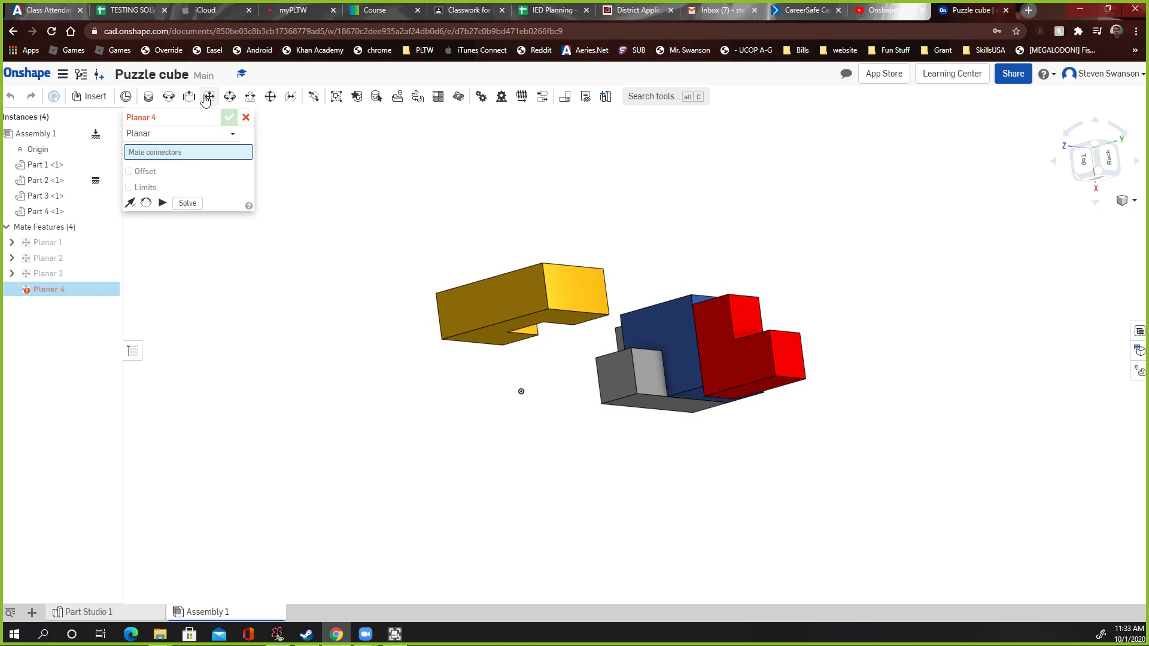
click(749, 322)
right_drag(592, 451, 686, 439)
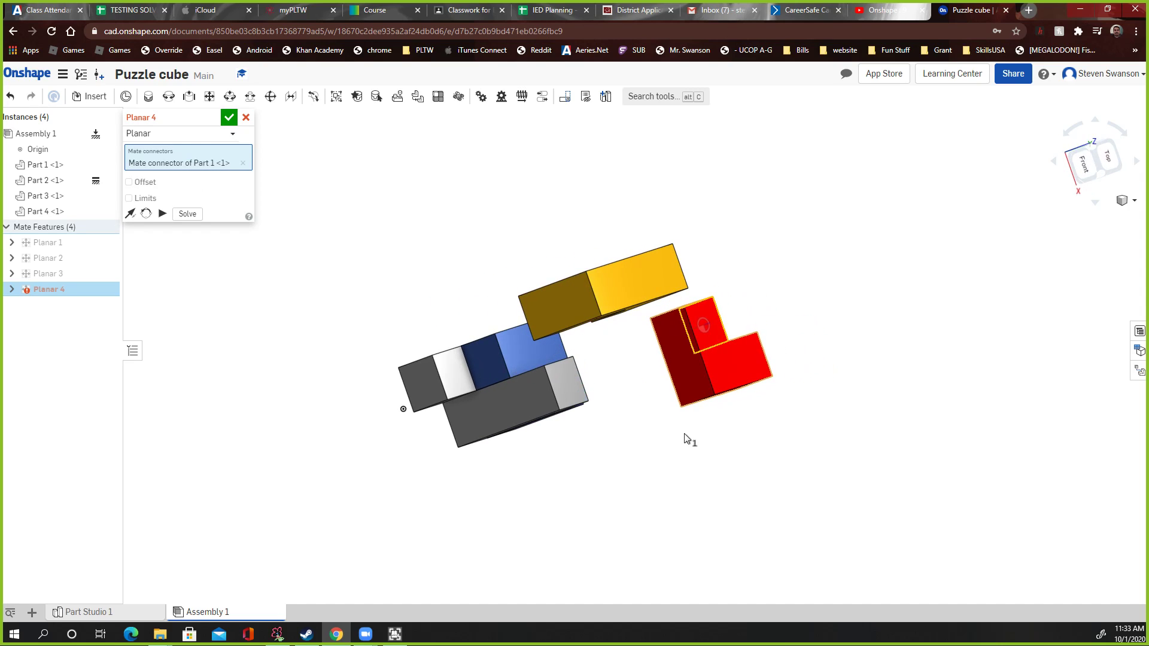
scroll(453, 375, up, 6)
right_drag(451, 447, 377, 504)
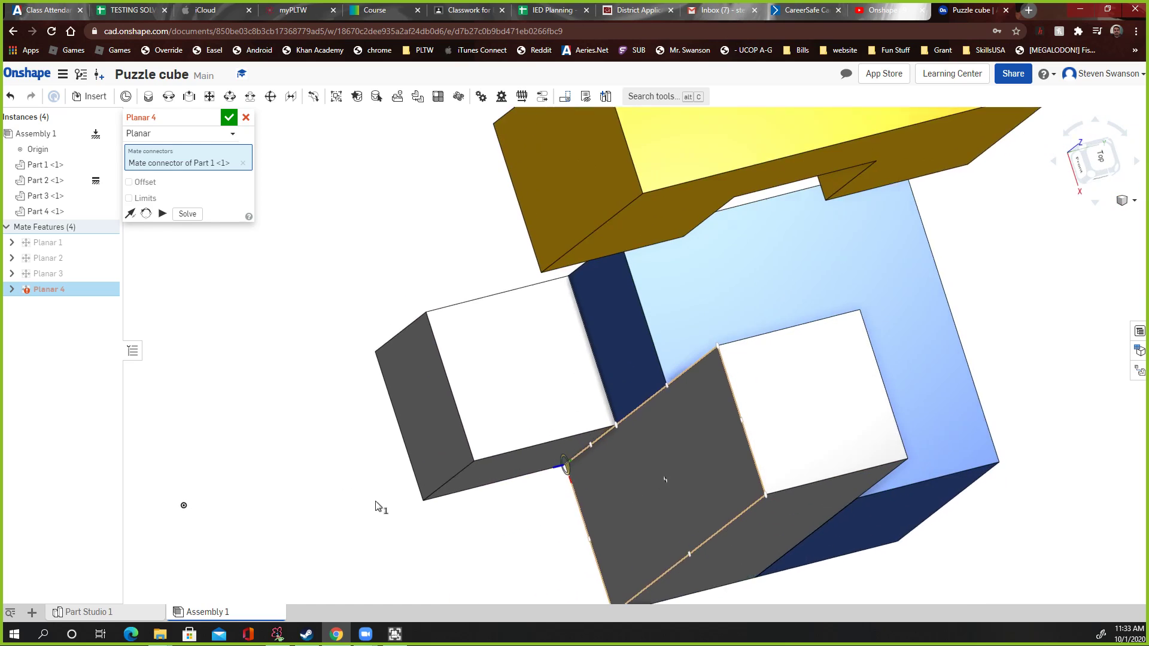
click(529, 372)
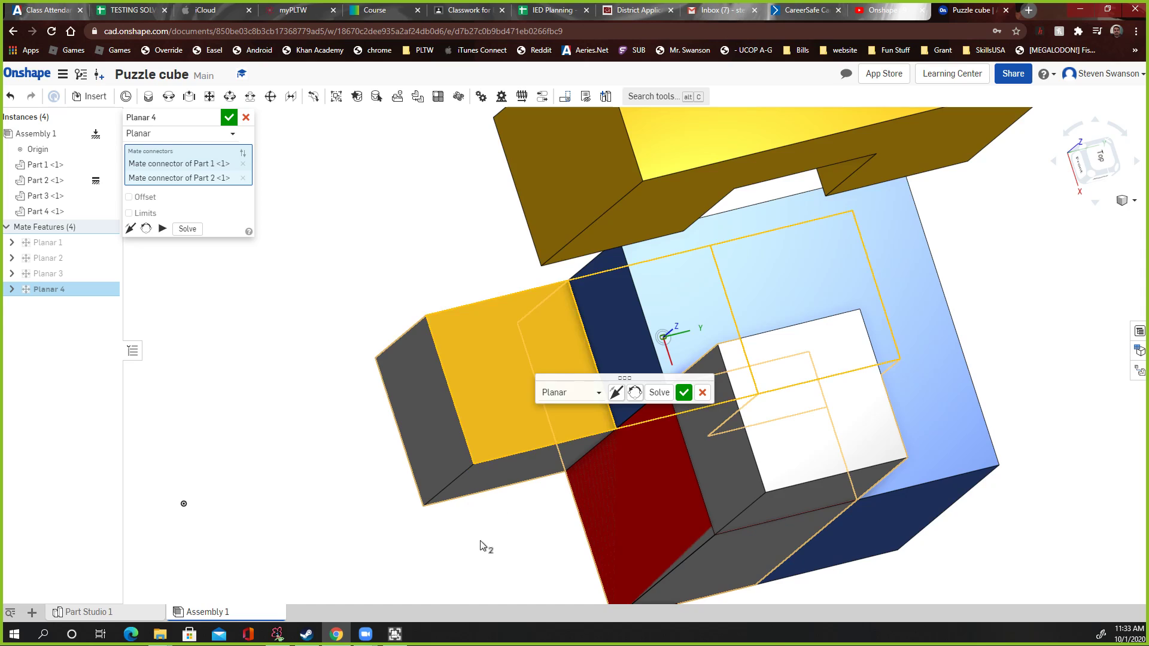
Animate the fourth planar mate, flip its primary axis so the red part faces the other way, animate it again, and accept it.
right_drag(482, 544, 359, 509)
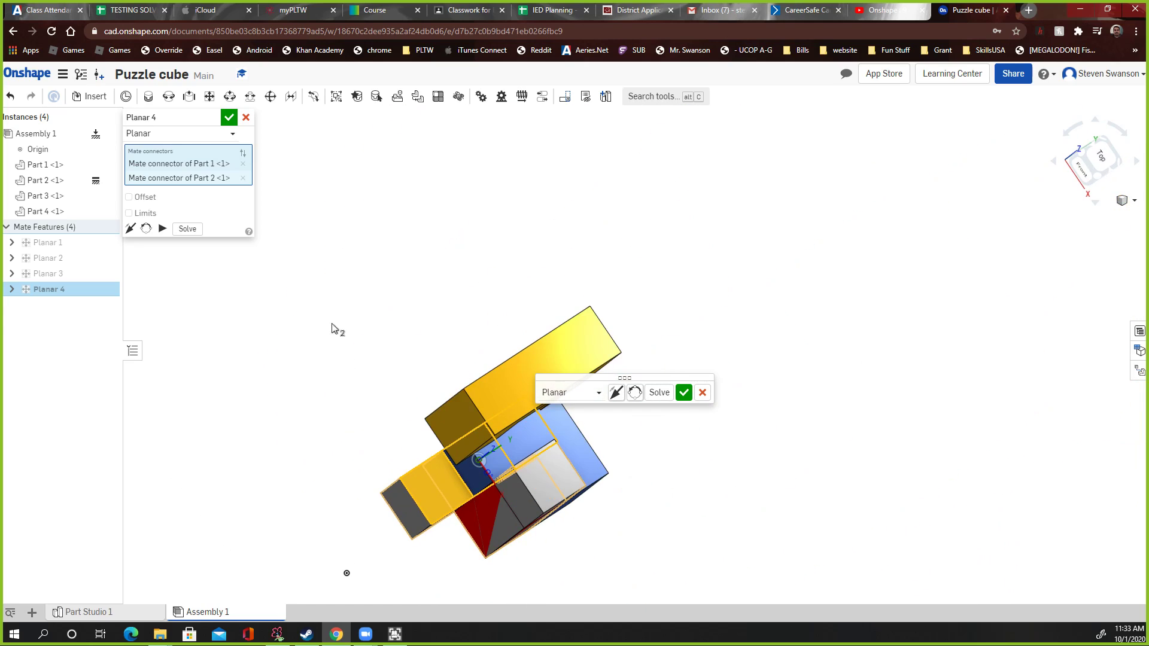
click(162, 229)
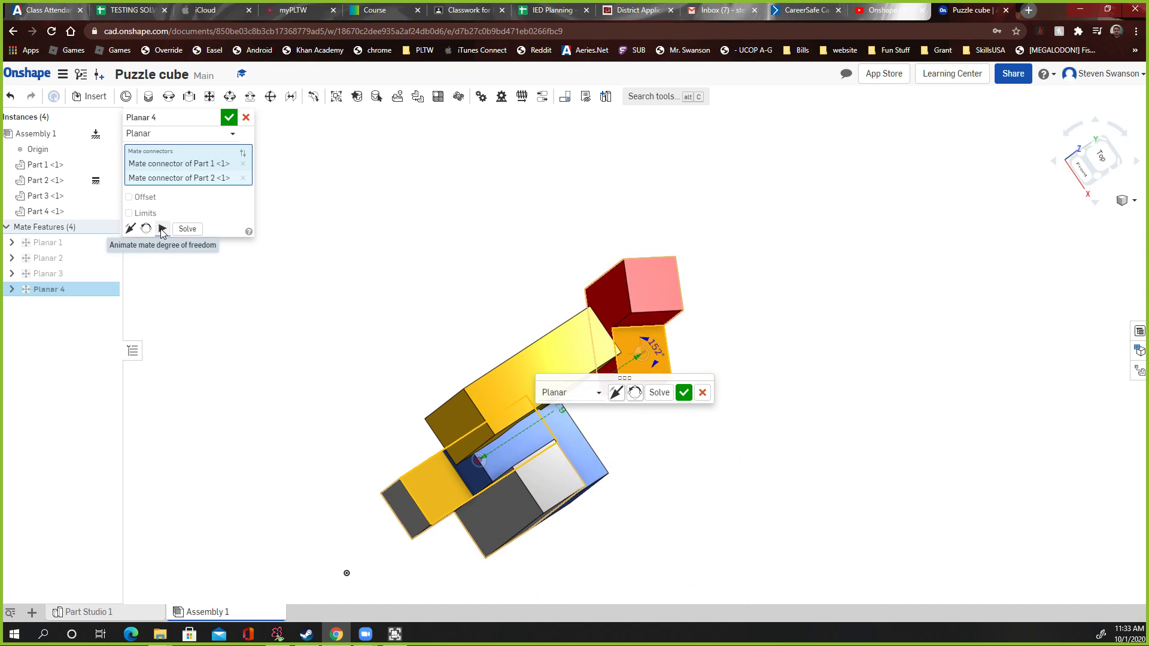
click(130, 231)
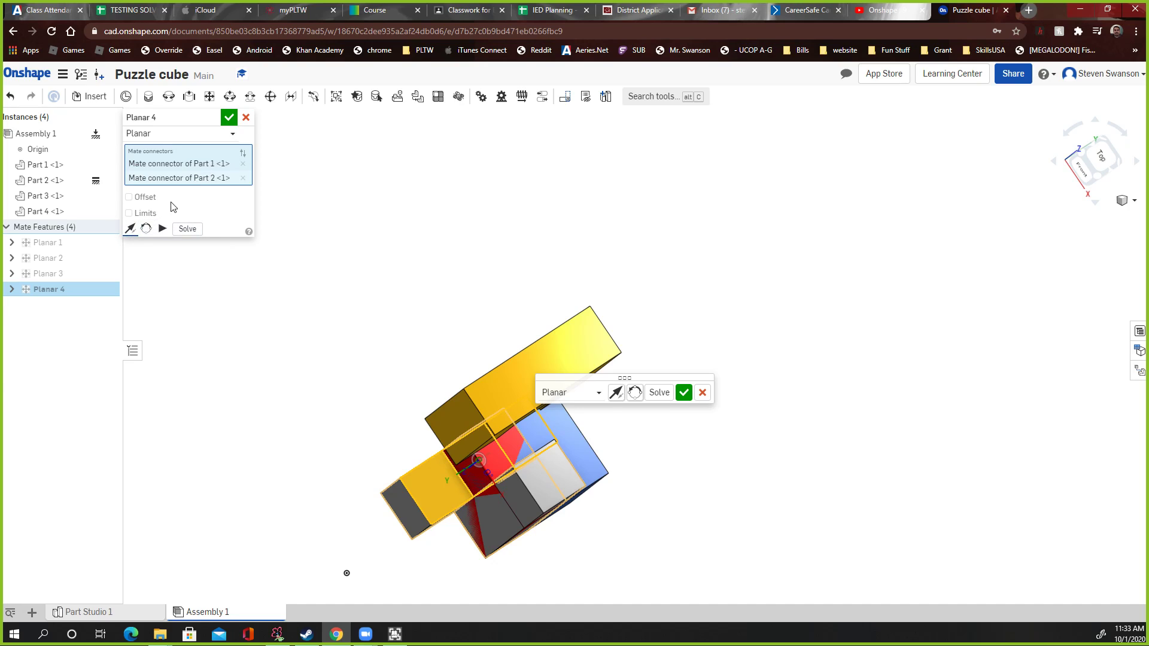
click(161, 229)
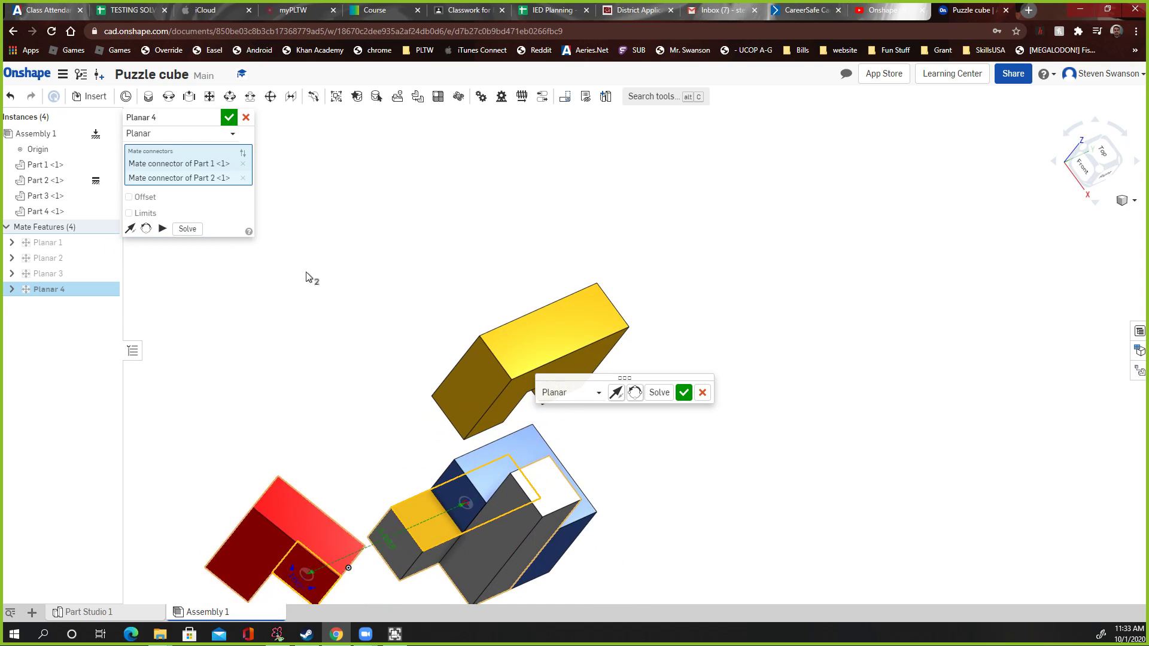
click(228, 119)
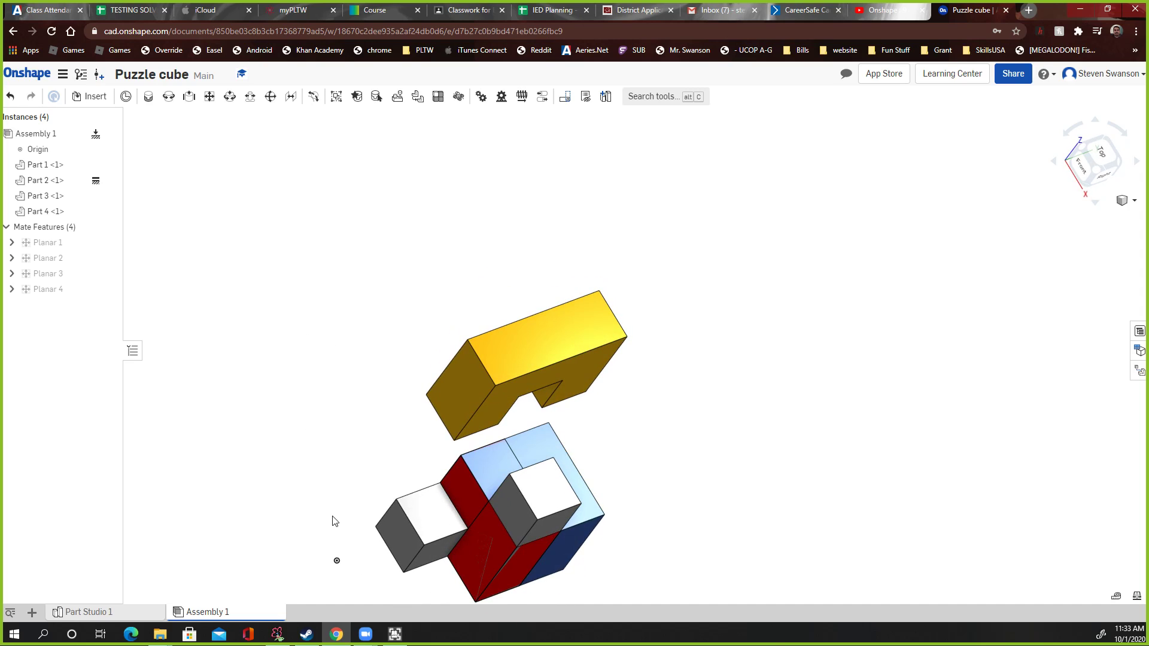
Slide the red part within its mated plane out of the gray part to a clear spot beside the long bar.
middle_drag(332, 518, 383, 336)
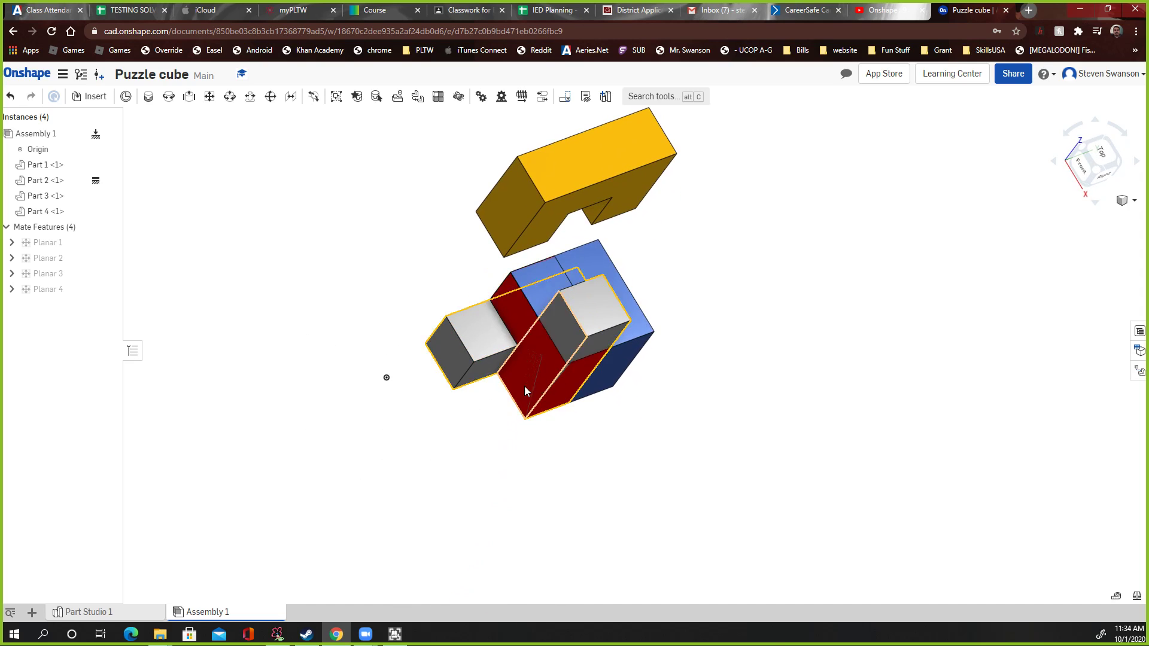
drag(567, 368, 484, 401)
right_drag(593, 509, 657, 470)
drag(542, 366, 513, 356)
drag(570, 329, 527, 392)
right_drag(636, 451, 564, 423)
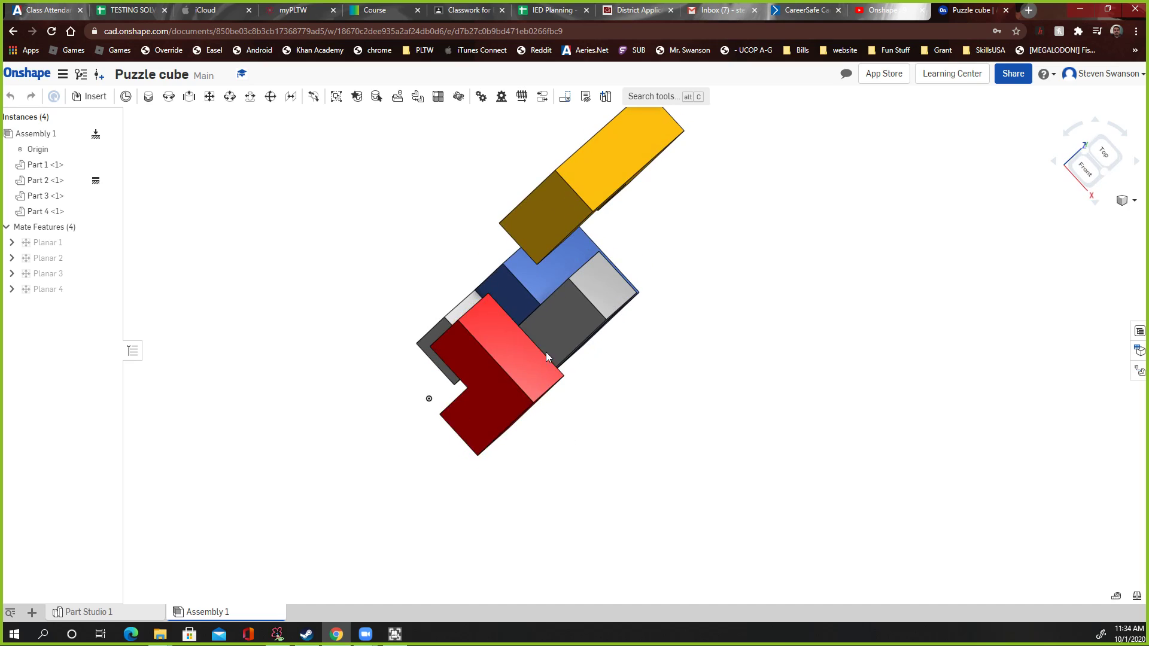
mouse_move(546, 352)
mouse_down()
mouse_move(527, 353)
mouse_move(582, 346)
mouse_move(544, 350)
mouse_up()
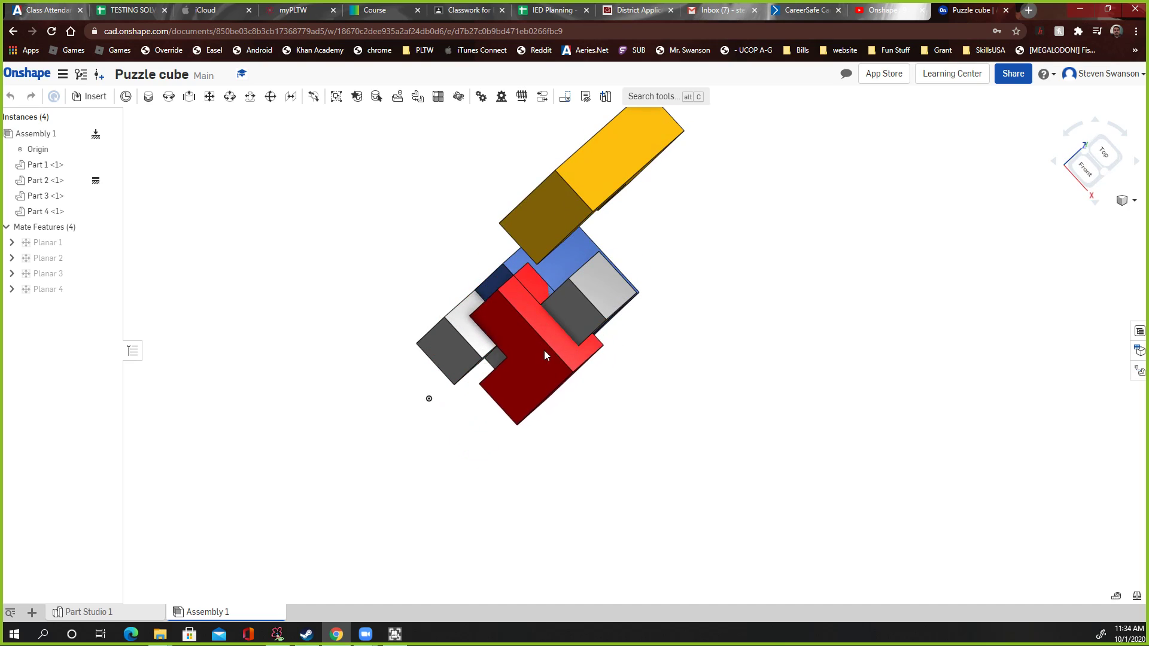
right_drag(631, 431, 652, 401)
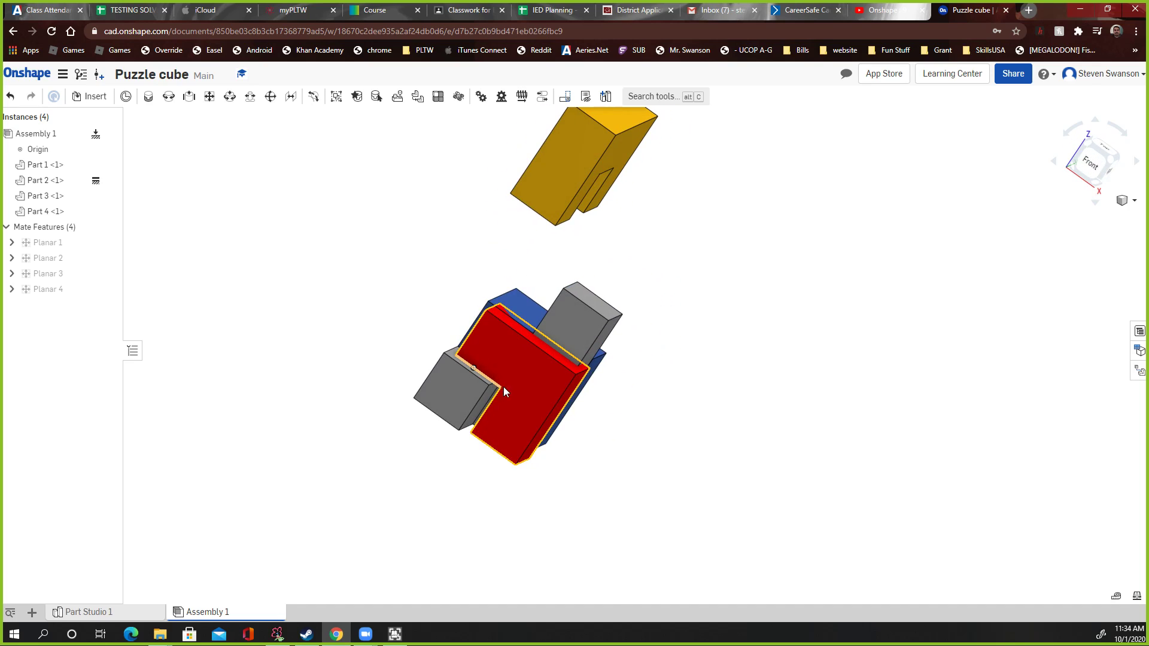
drag(505, 389, 567, 428)
Create and accept a fifth planar mate between the red part's square inner notch face and the matching side face of the gray short arm.
right_drag(329, 487, 387, 486)
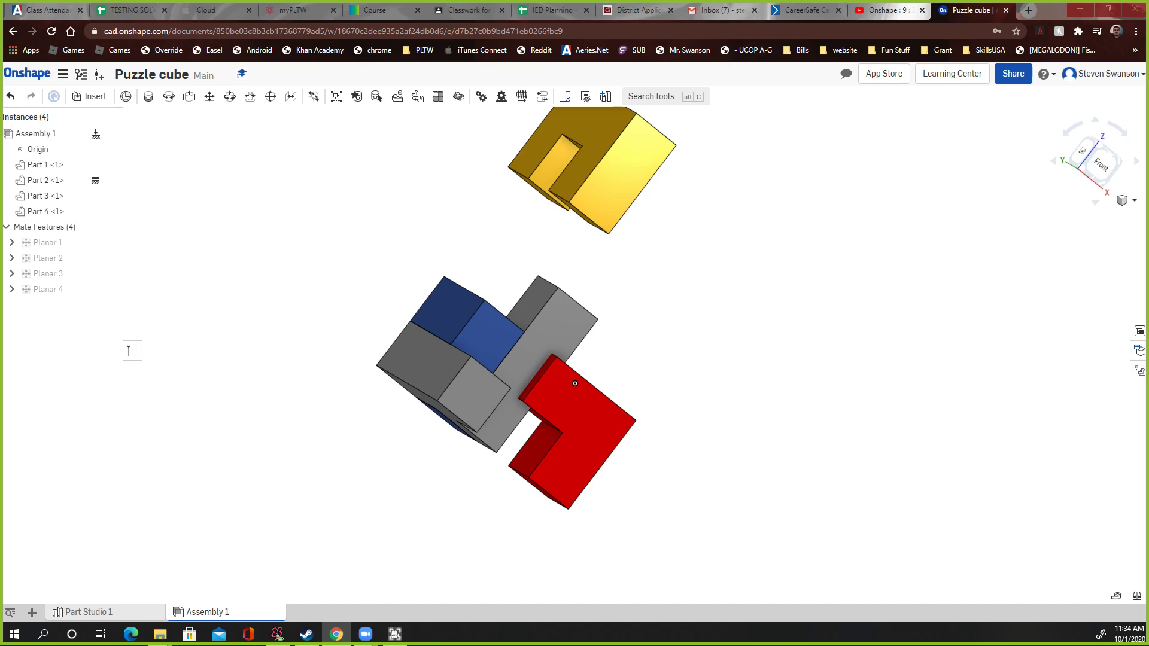
click(209, 96)
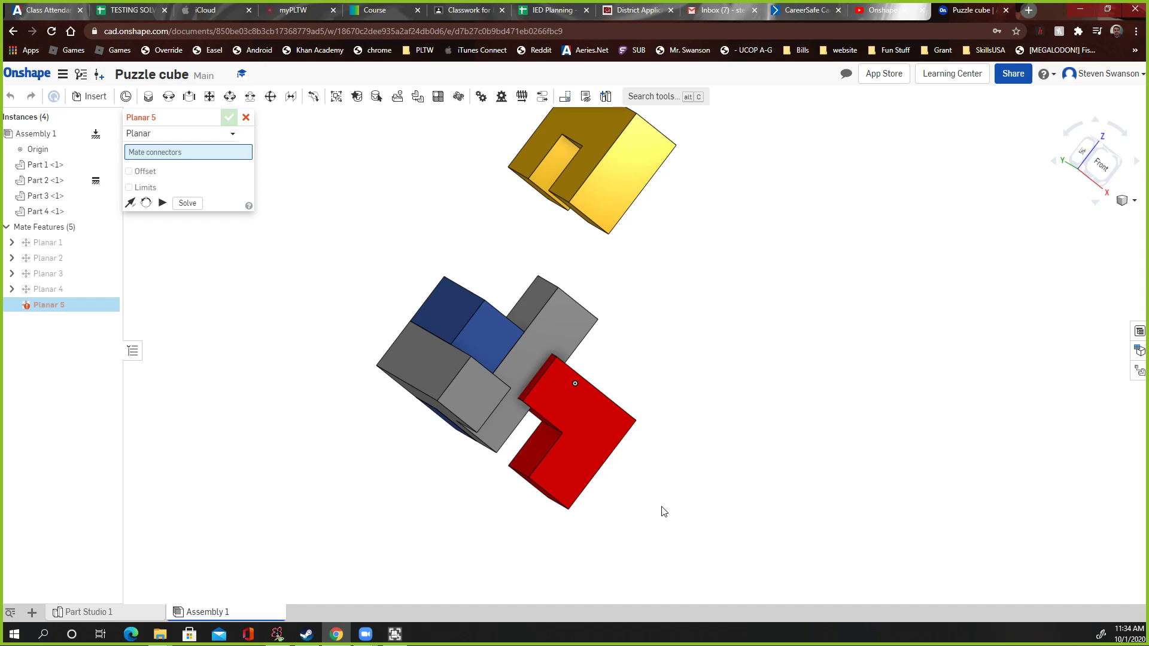
right_drag(662, 508, 697, 524)
right_drag(579, 502, 559, 486)
scroll(517, 467, up, 3)
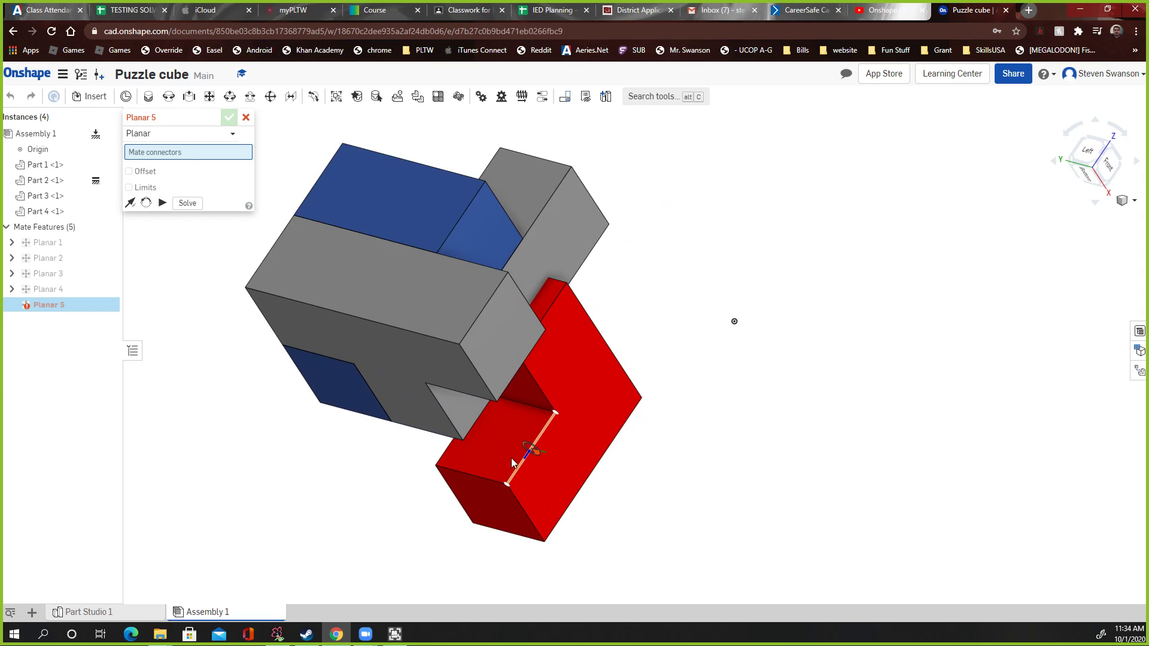
scroll(511, 458, up, 3)
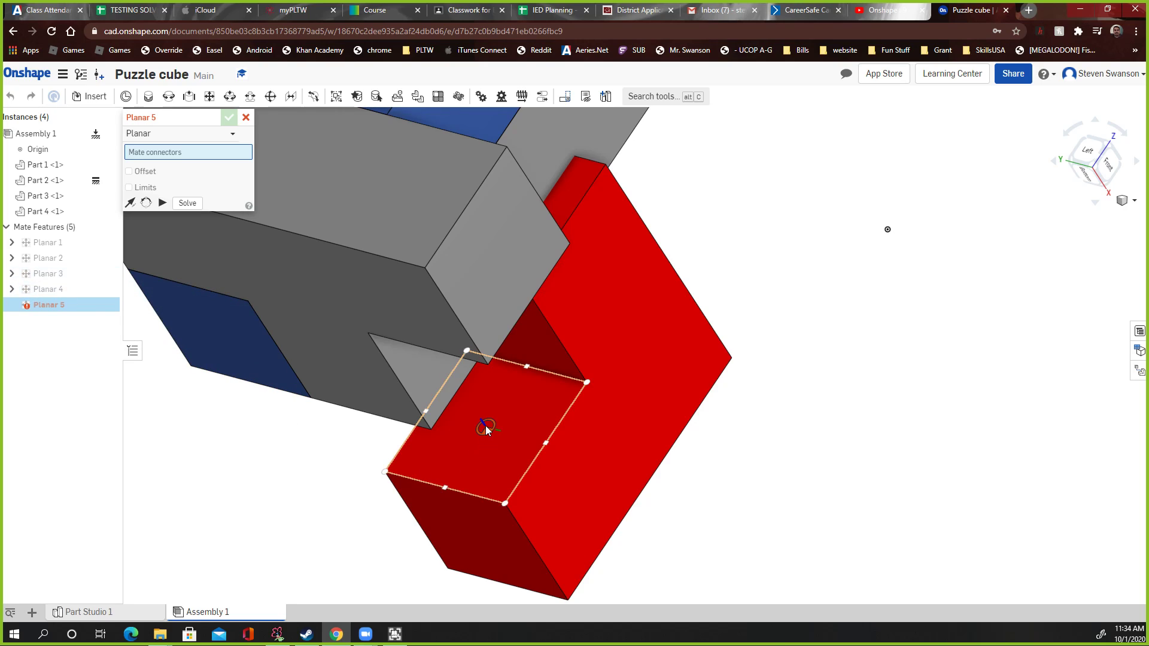
click(486, 426)
right_drag(297, 440, 210, 372)
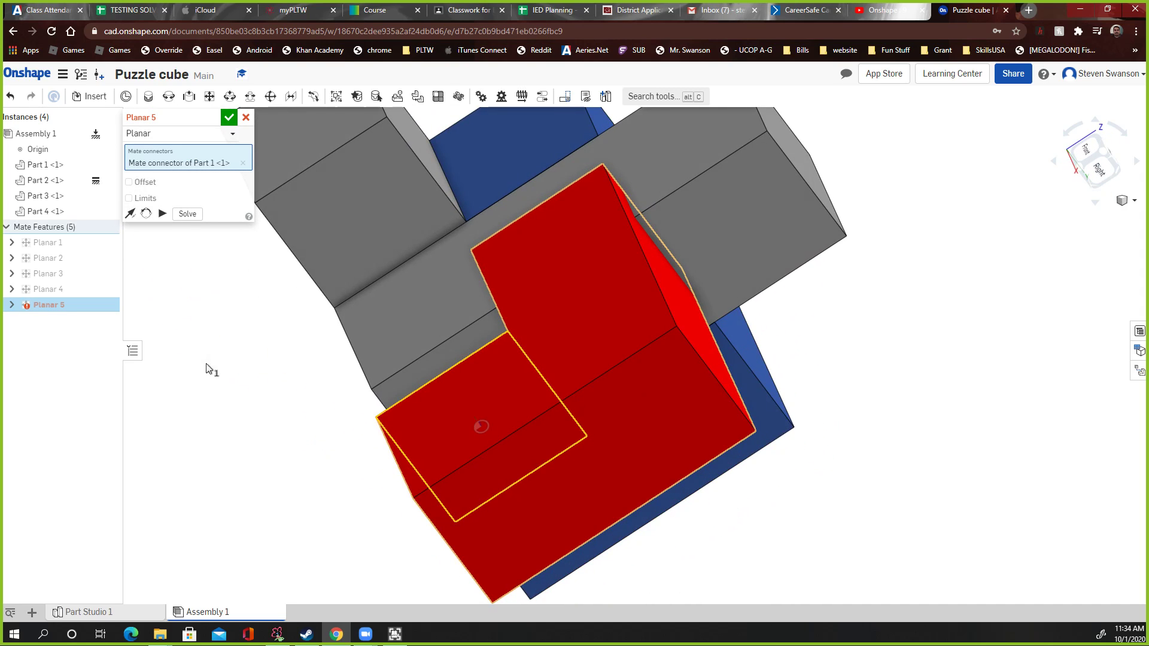
click(360, 212)
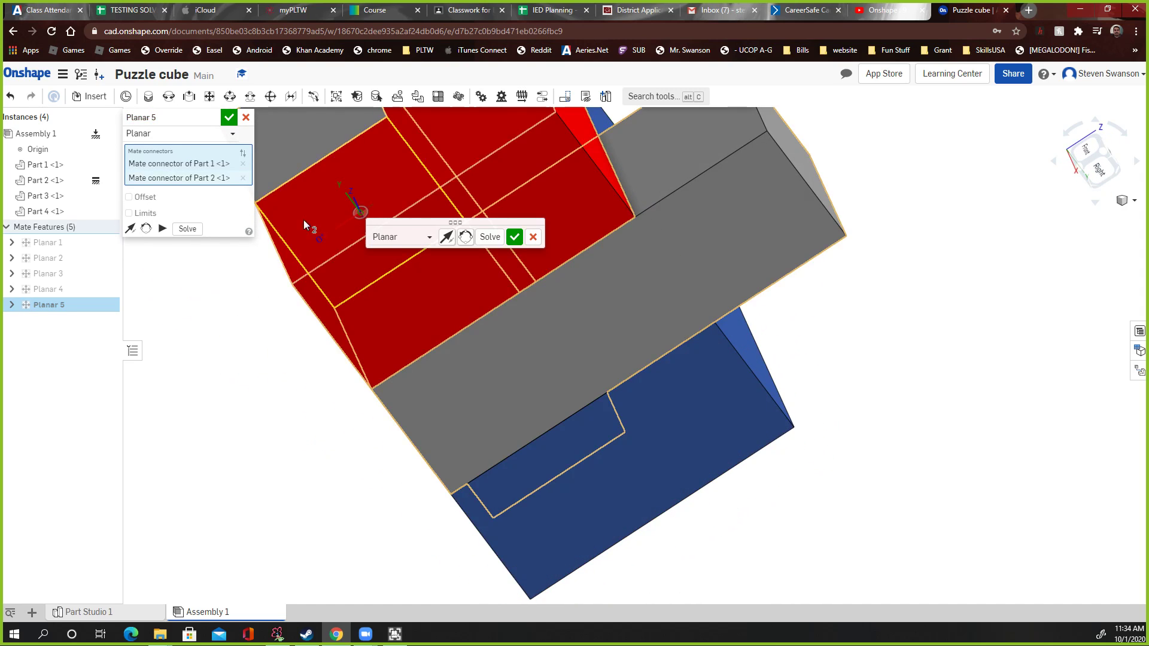
click(233, 117)
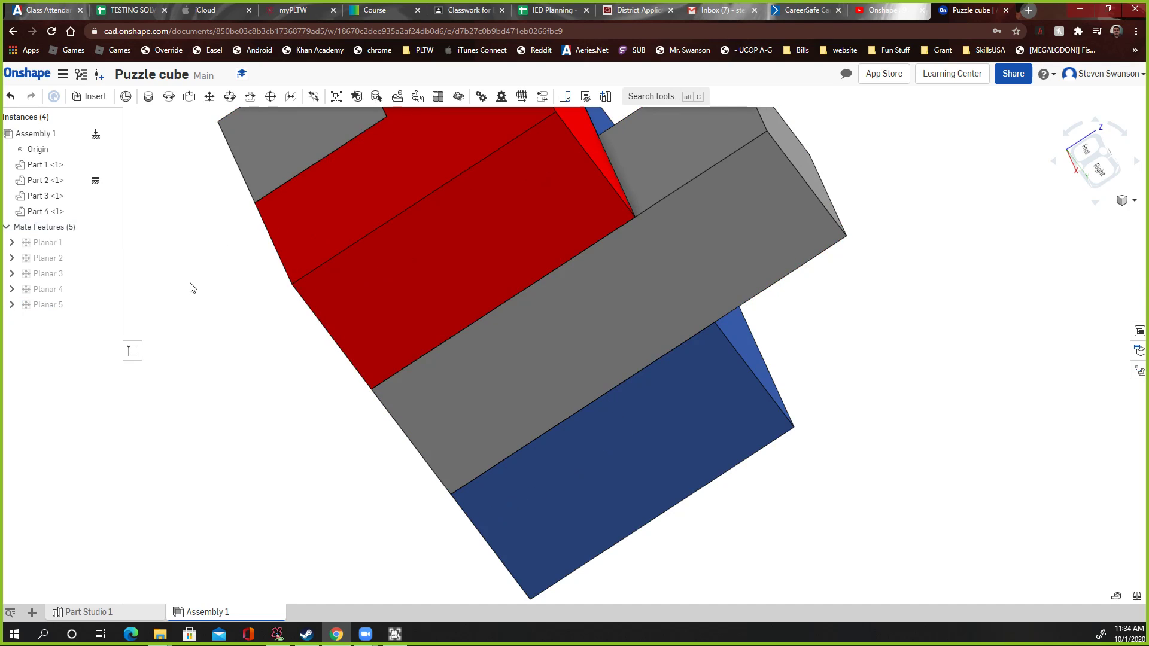
Inspect the red part's fit around the gray short arm and slide it outward along its remaining free direction.
right_drag(190, 283, 196, 308)
scroll(200, 300, down, 3)
scroll(203, 295, down, 3)
scroll(216, 247, up, 3)
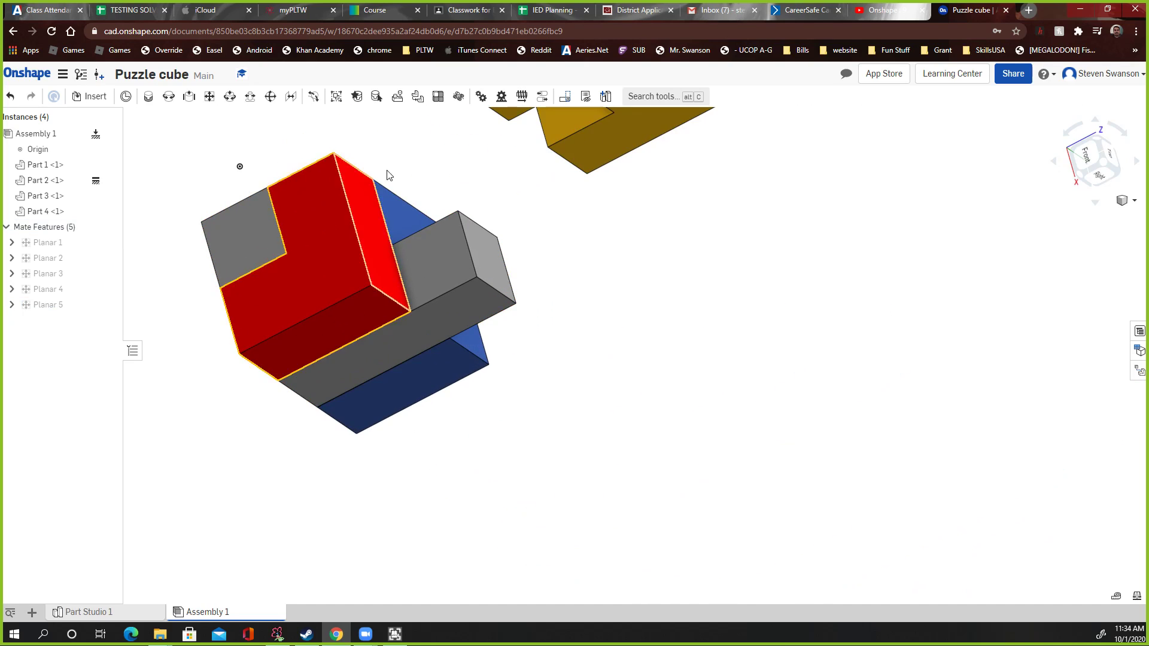
mouse_move(388, 173)
right_down()
mouse_move(473, 177)
mouse_move(430, 166)
mouse_move(487, 178)
right_up()
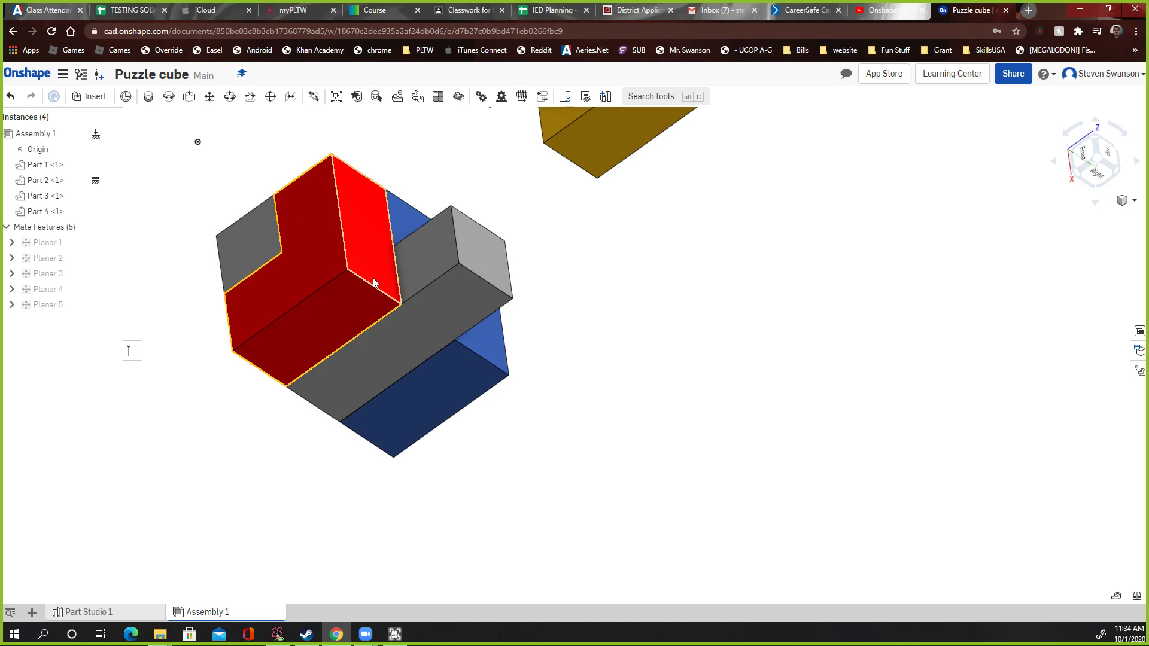
drag(288, 255, 274, 277)
drag(342, 308, 218, 476)
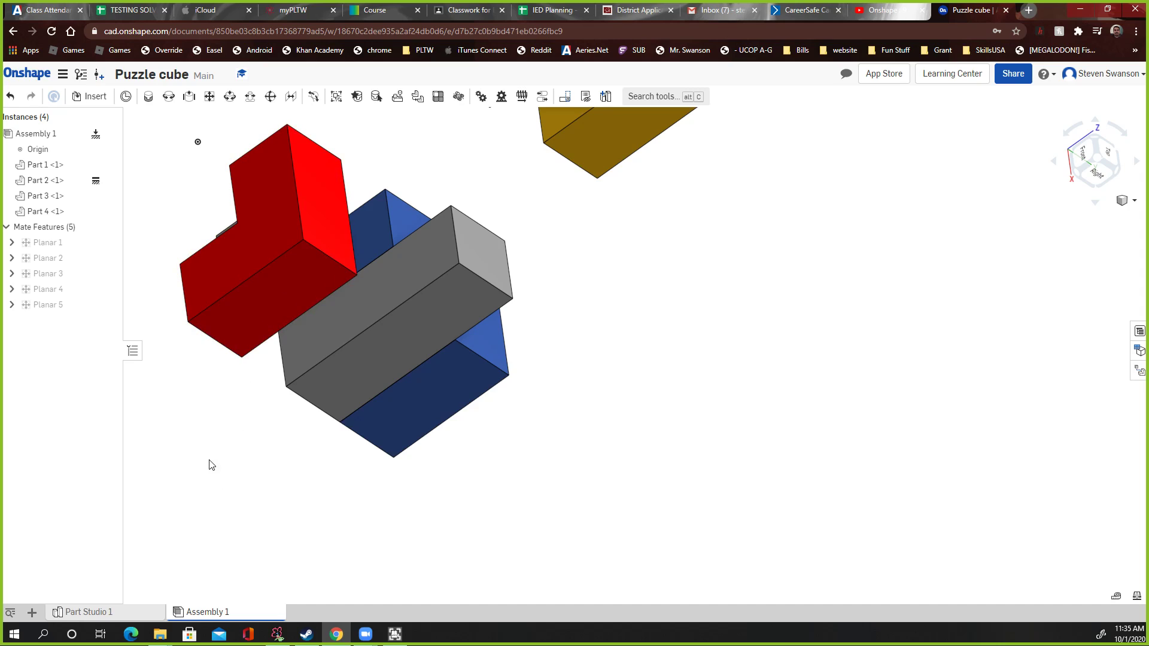
Create and accept a sixth planar mate between the red part's flat L-shaped inner face and the facing side of the gray part.
right_drag(144, 319, 197, 240)
click(210, 97)
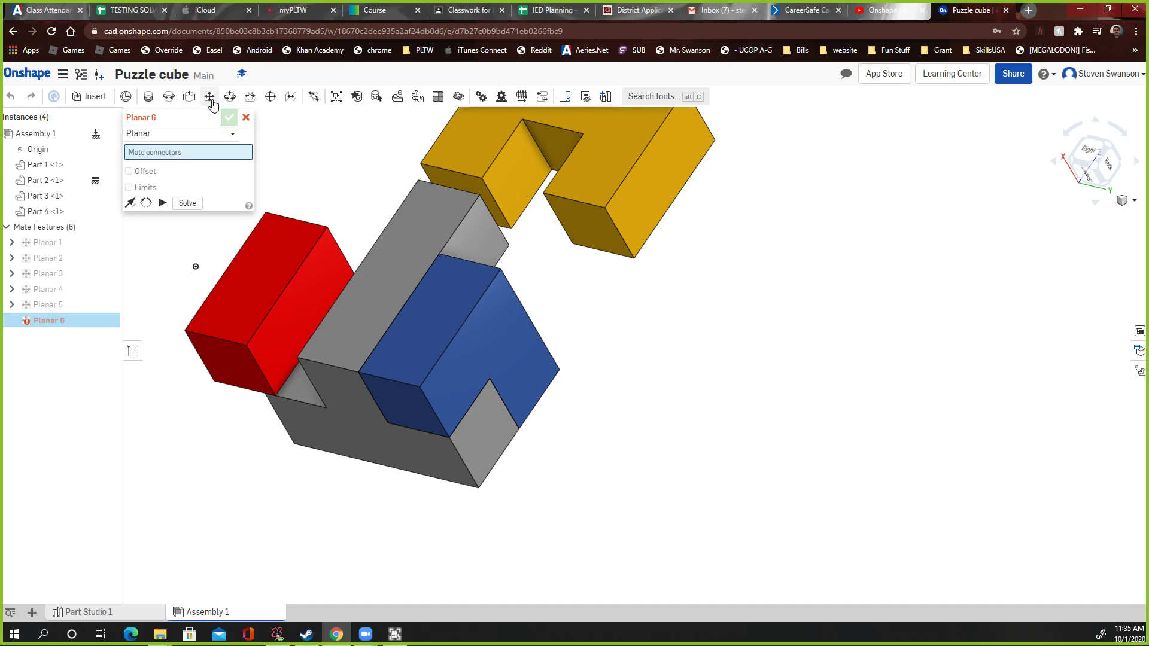
right_drag(308, 304, 175, 519)
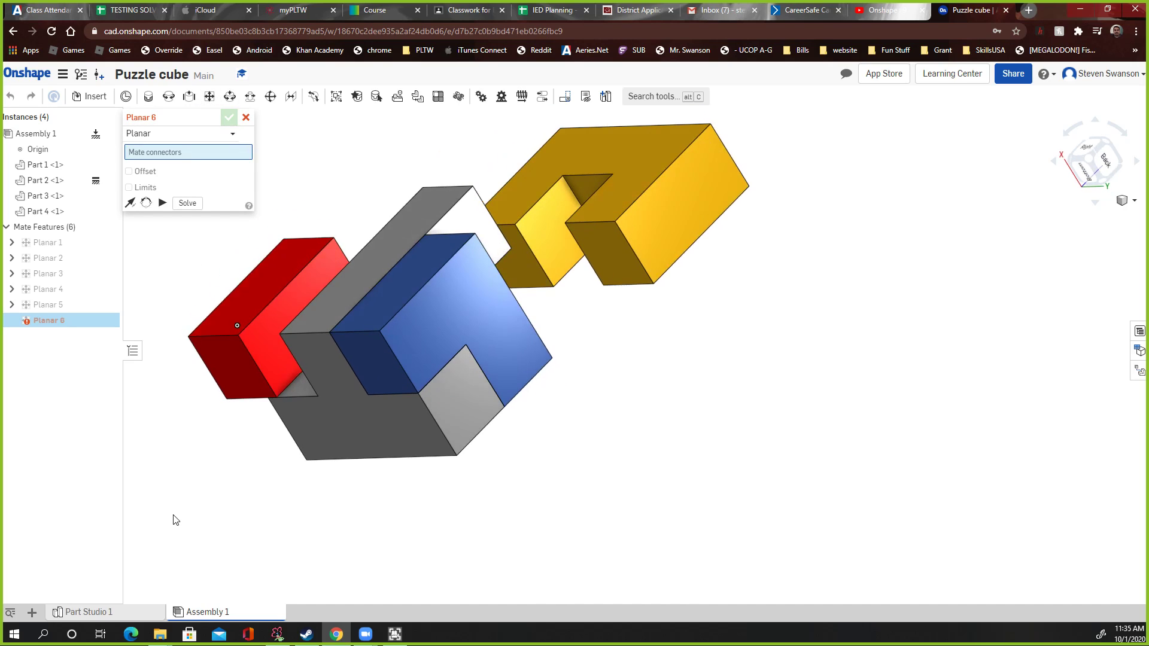
click(275, 351)
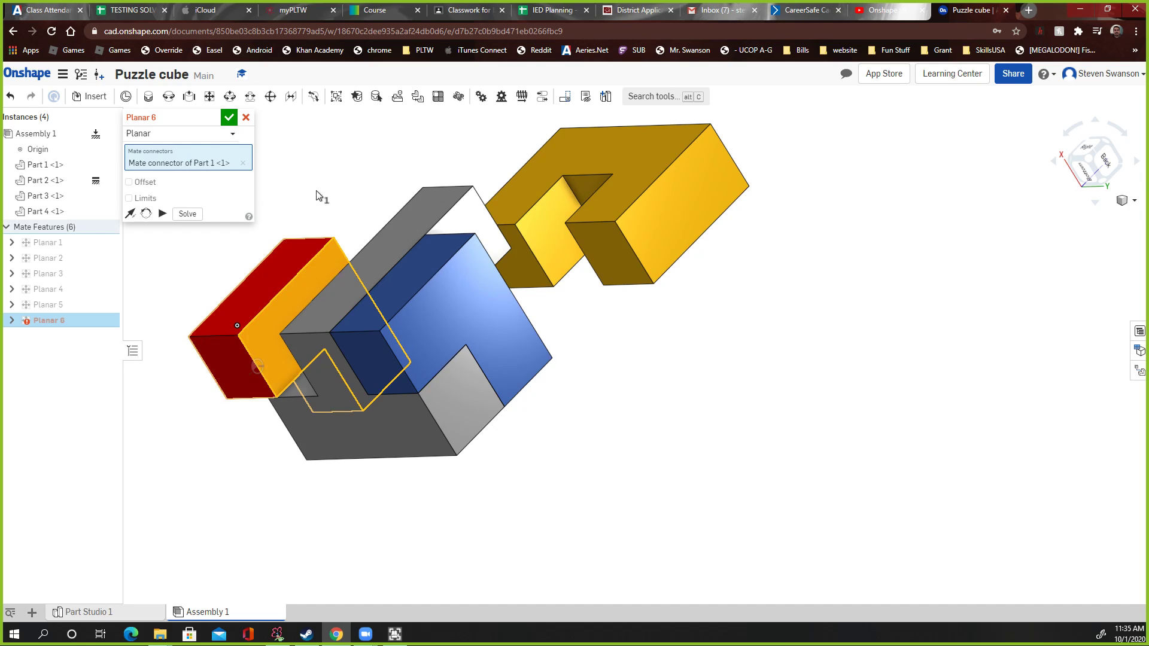
right_drag(319, 193, 461, 282)
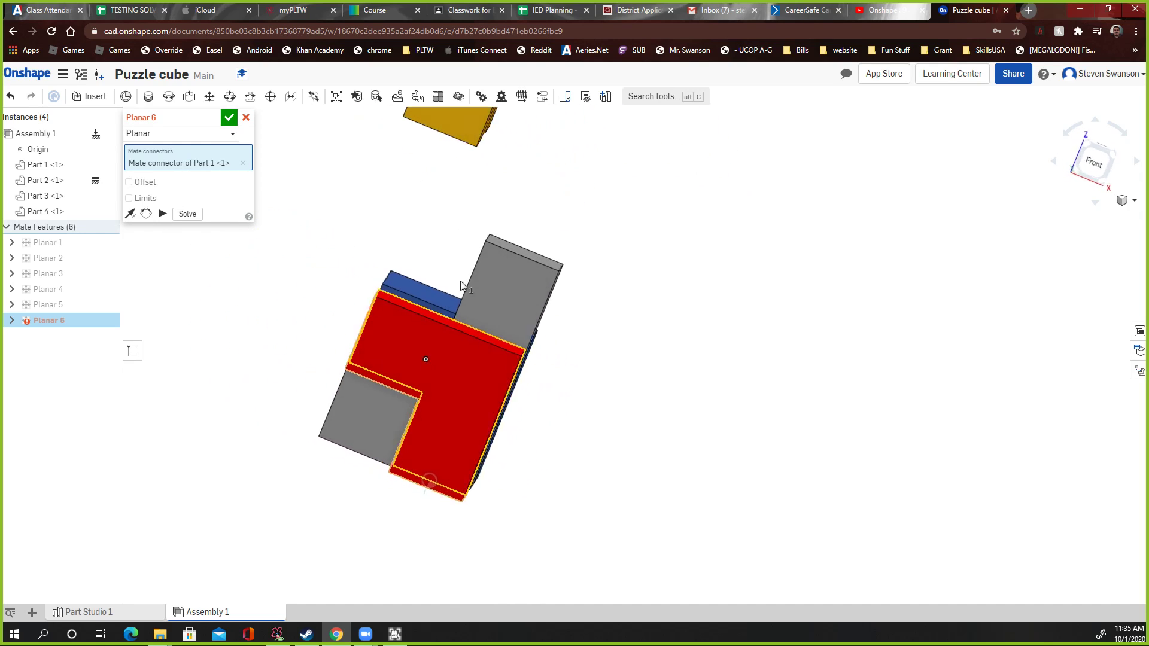
click(510, 332)
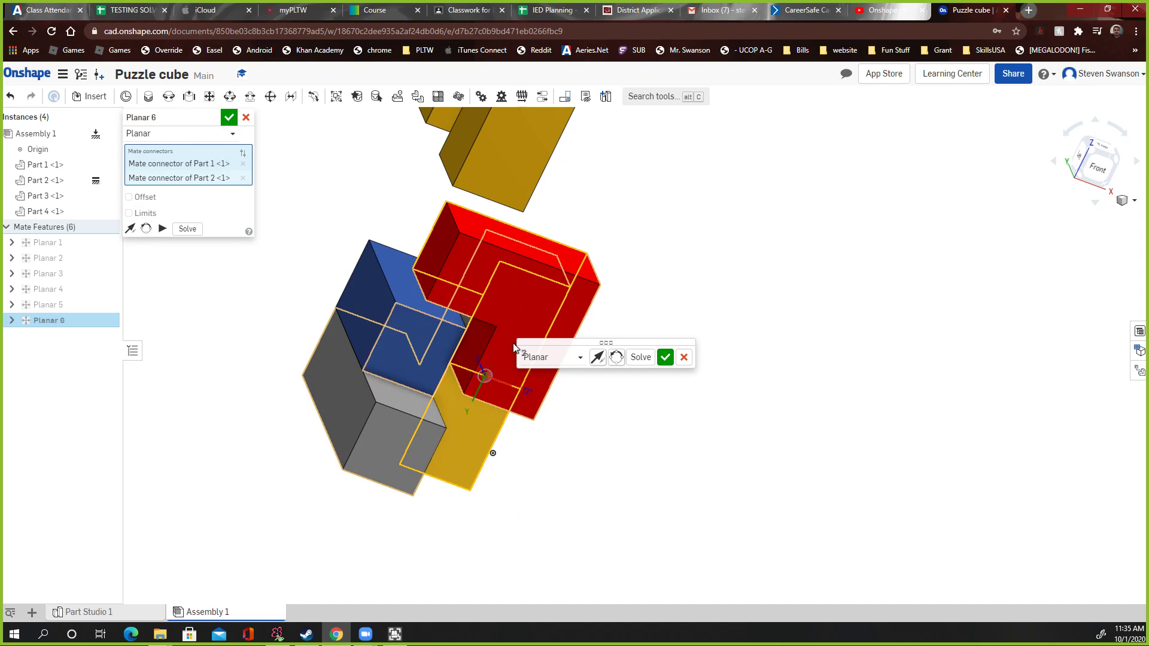
click(229, 120)
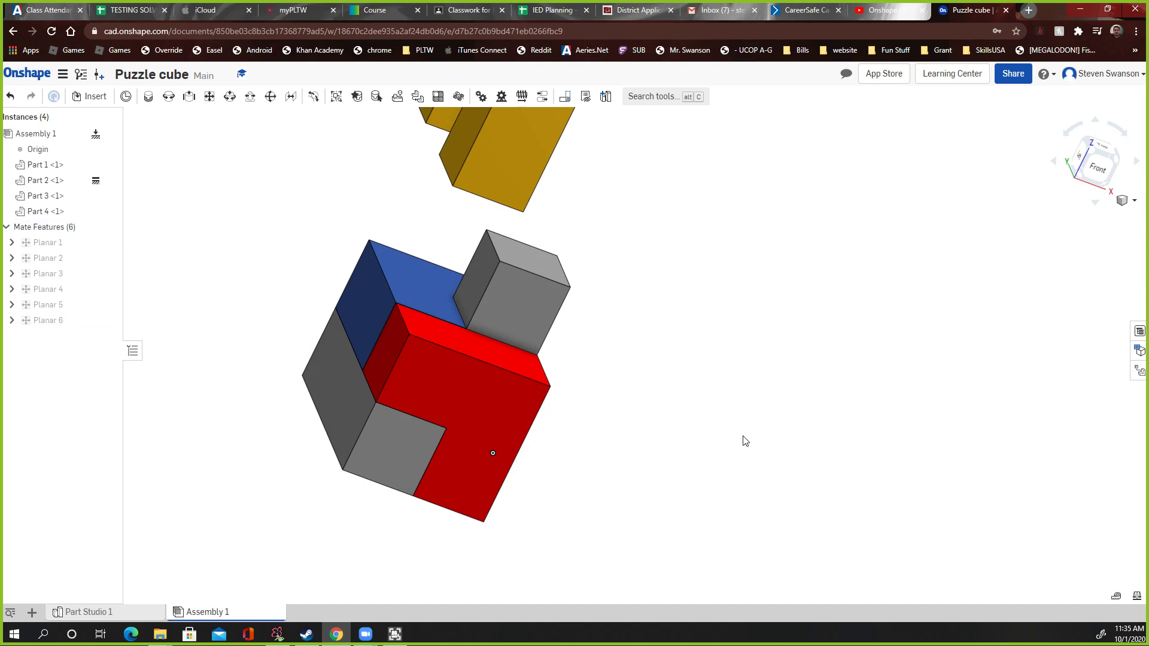
Create and accept a seventh planar mate between the yellow part's U-shaped face and the blue part's end face beside the gray arm.
right_drag(746, 442, 627, 395)
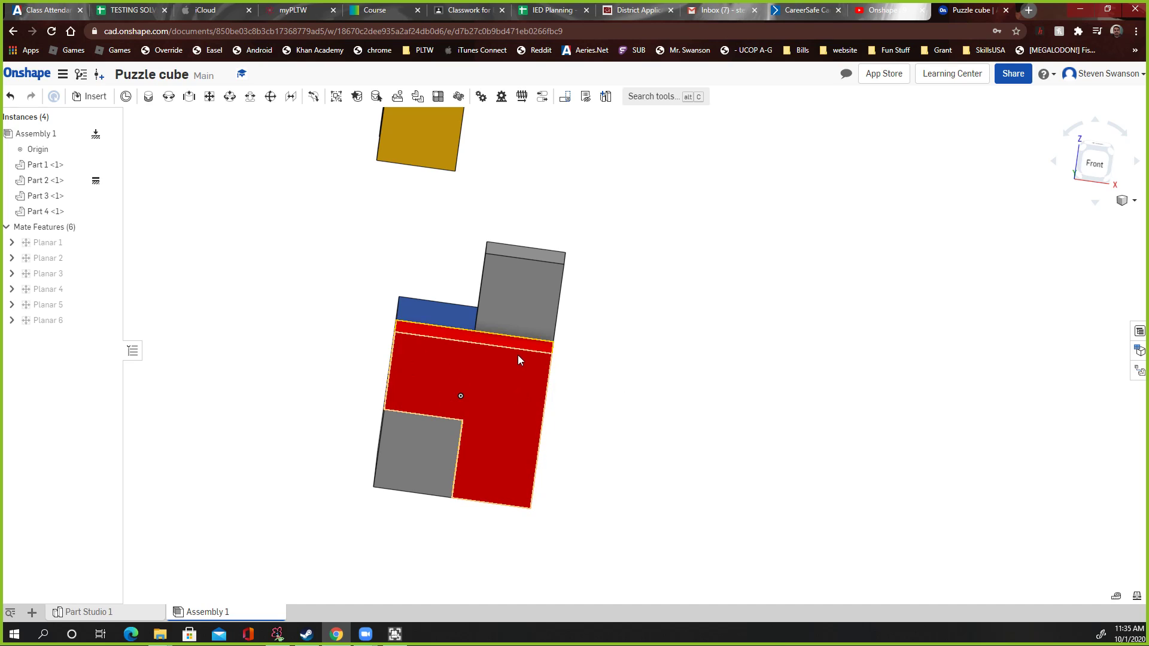
mouse_move(593, 316)
right_down()
mouse_move(631, 356)
mouse_move(629, 320)
mouse_move(652, 306)
mouse_move(569, 236)
mouse_move(659, 272)
mouse_move(610, 317)
right_up()
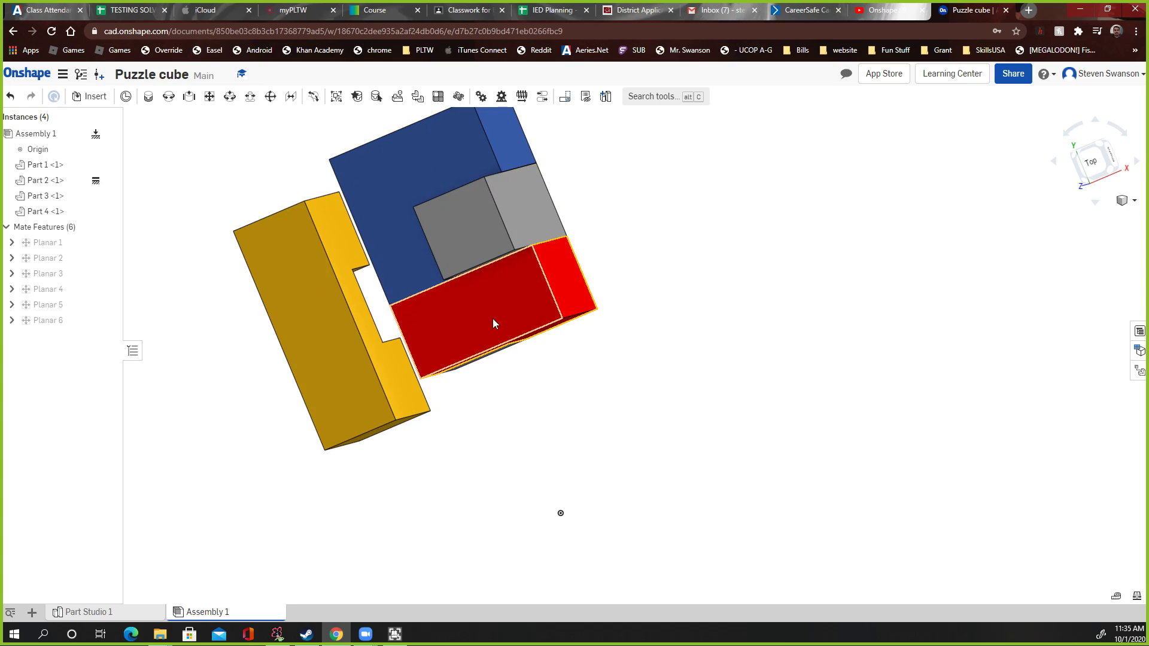
right_drag(545, 278, 542, 321)
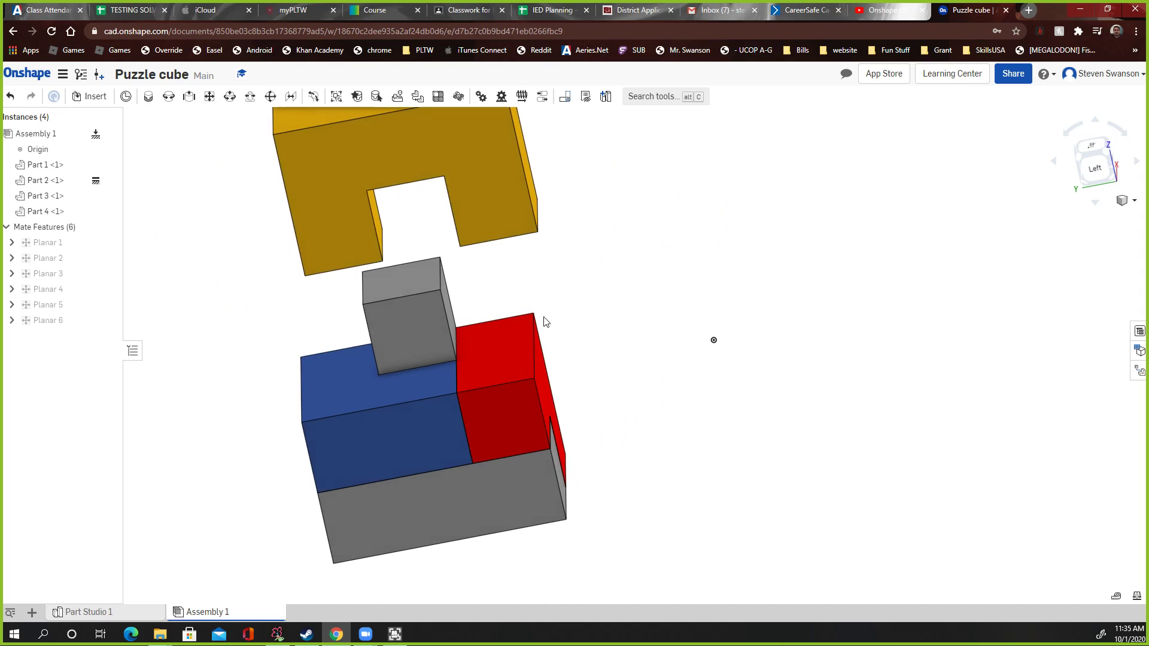
click(209, 96)
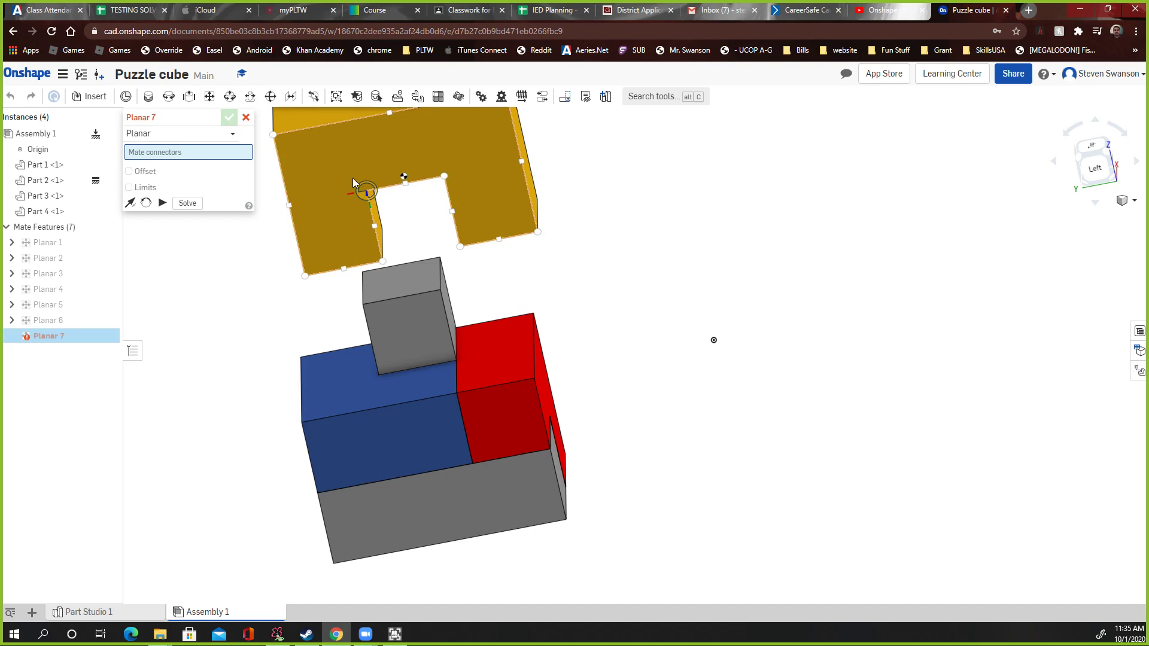
click(403, 177)
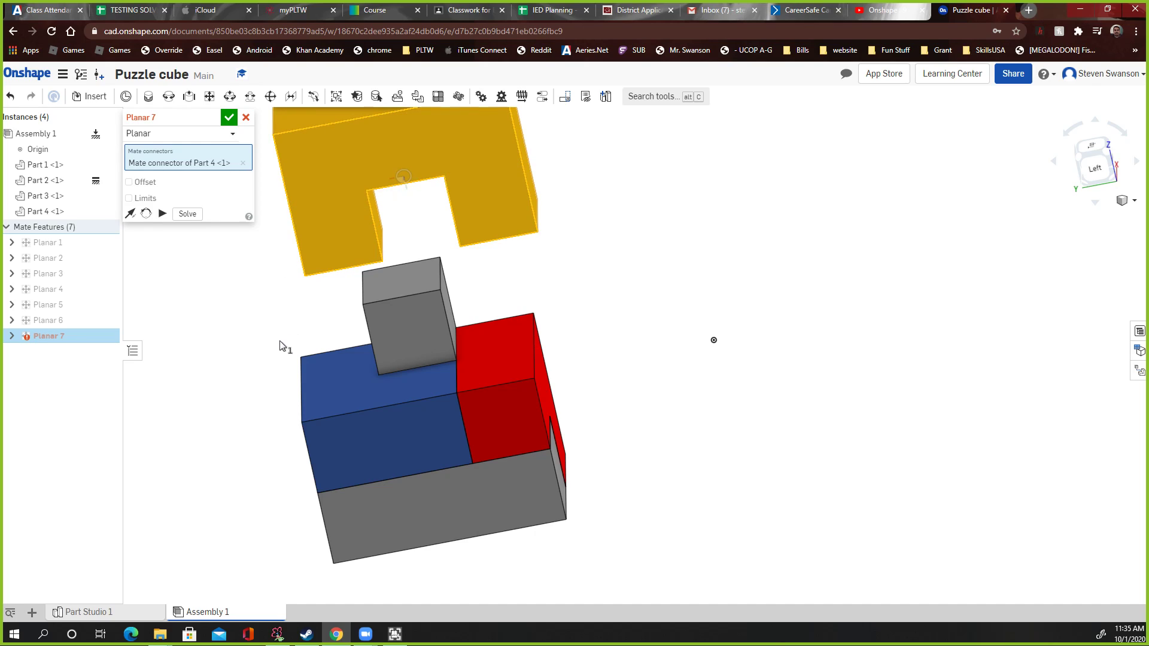
click(368, 390)
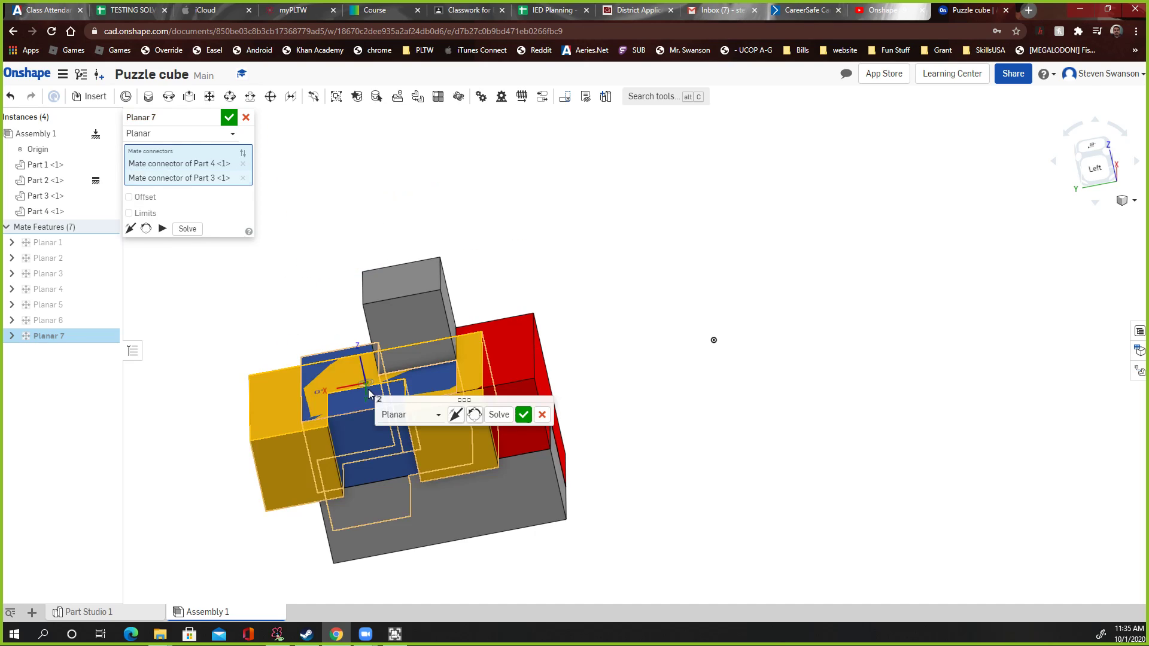
click(522, 415)
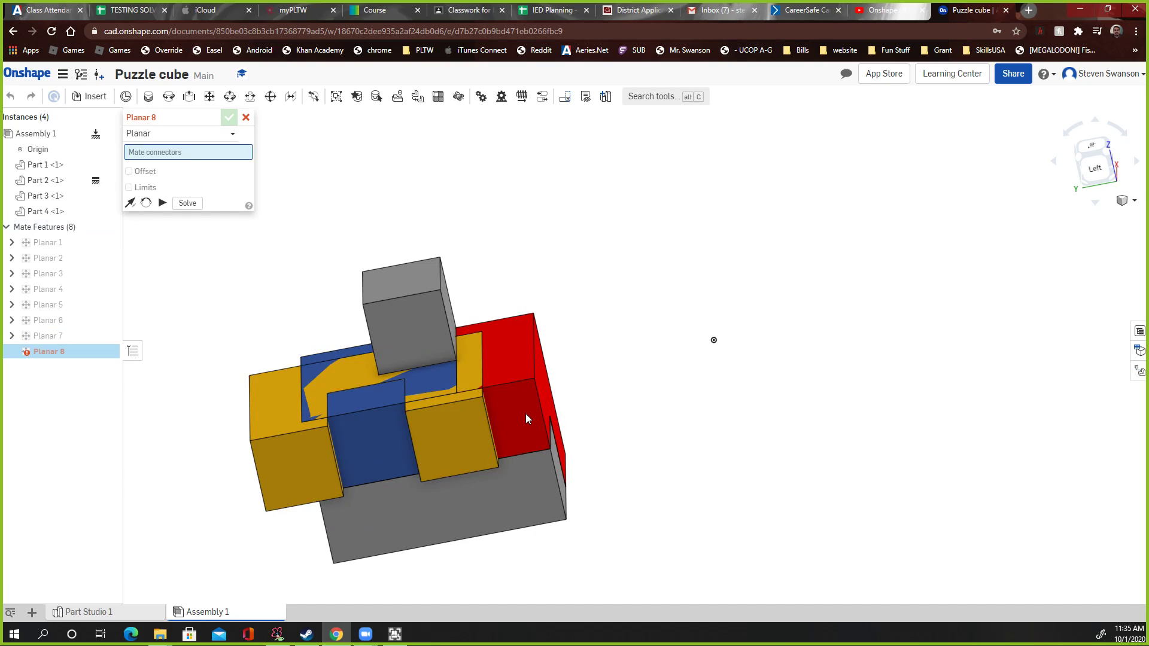
click(244, 115)
Slide the yellow part within its mated plane, and flip the seventh planar mate's primary axis so the part faces the other way.
right_drag(586, 274, 605, 263)
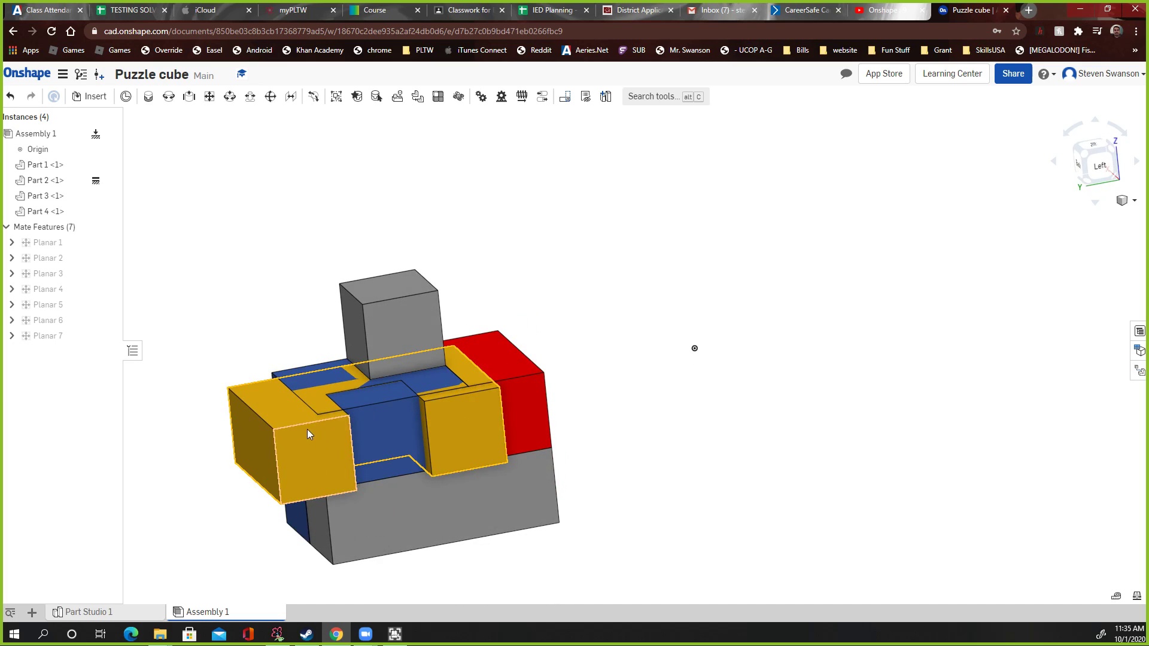
drag(307, 429, 255, 444)
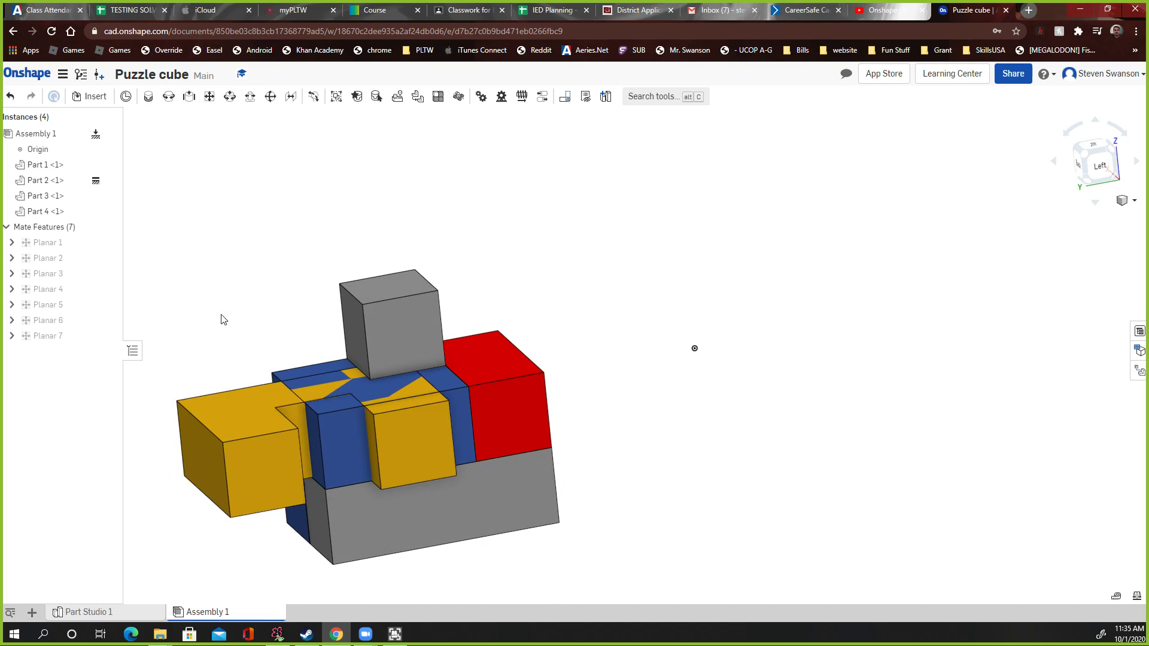
right_click(45, 341)
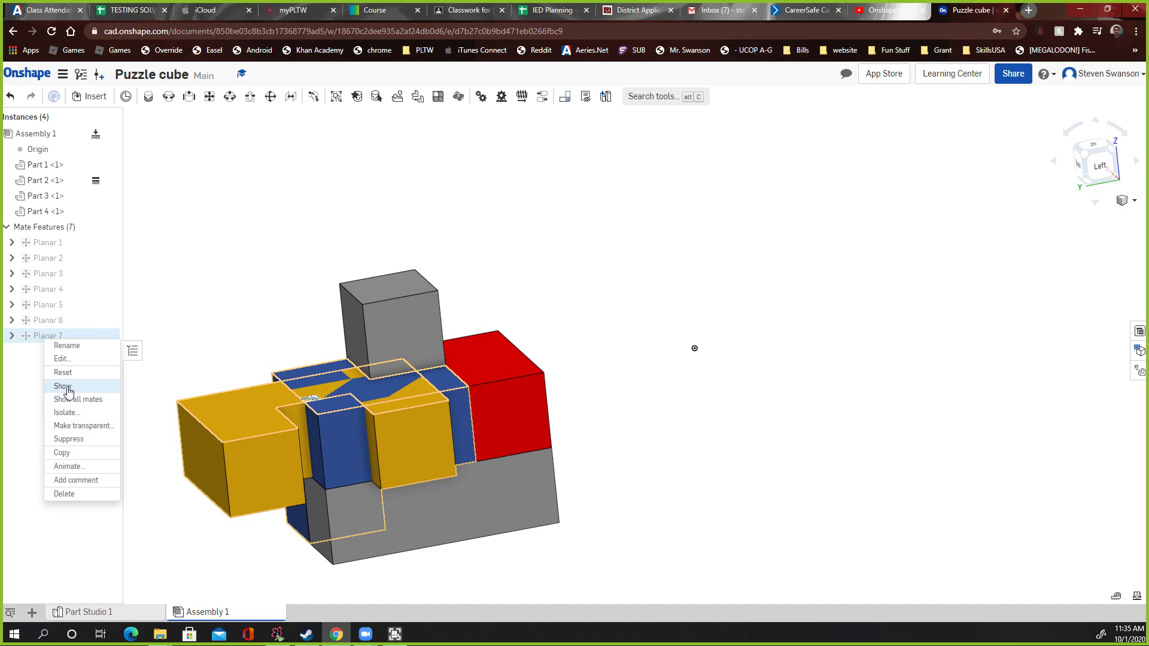
click(68, 359)
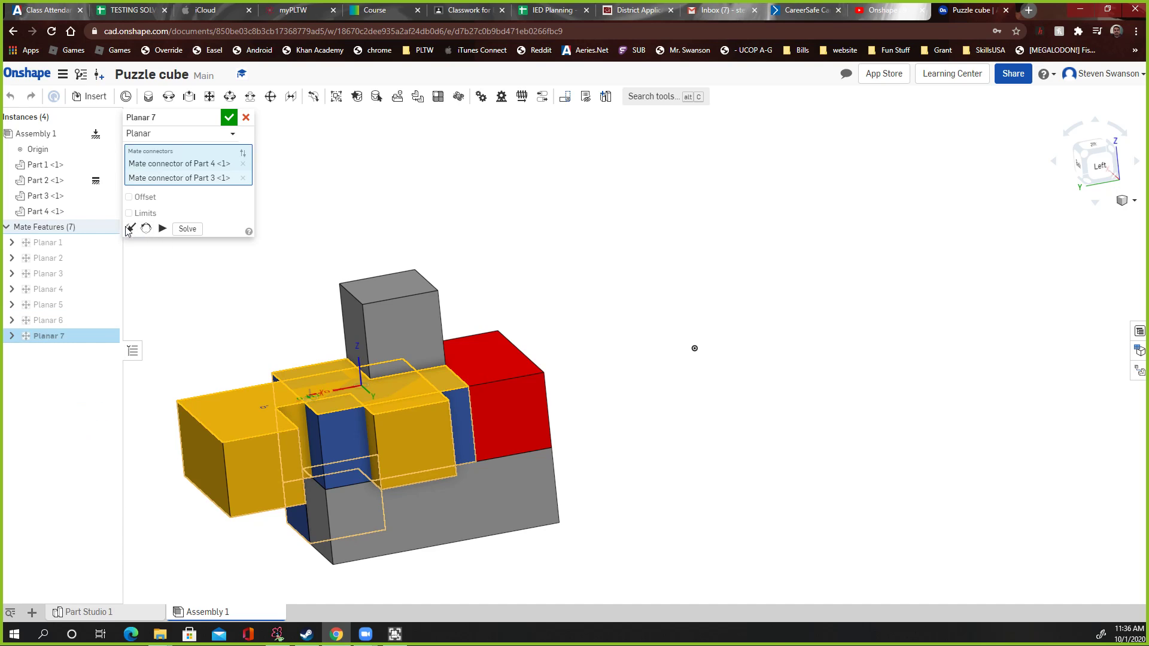
click(130, 229)
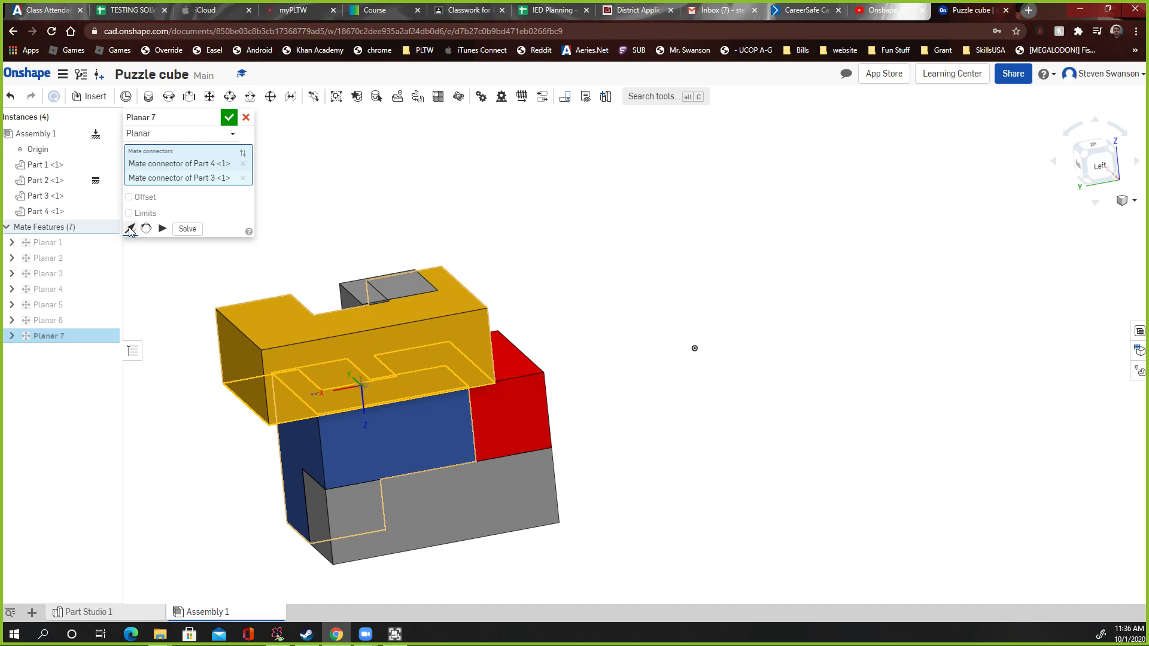
click(229, 117)
Slide the yellow part within its mated plane and examine its notch from several sides against the protruding gray arm.
right_drag(393, 258, 504, 309)
drag(505, 305, 459, 322)
right_drag(702, 288, 635, 301)
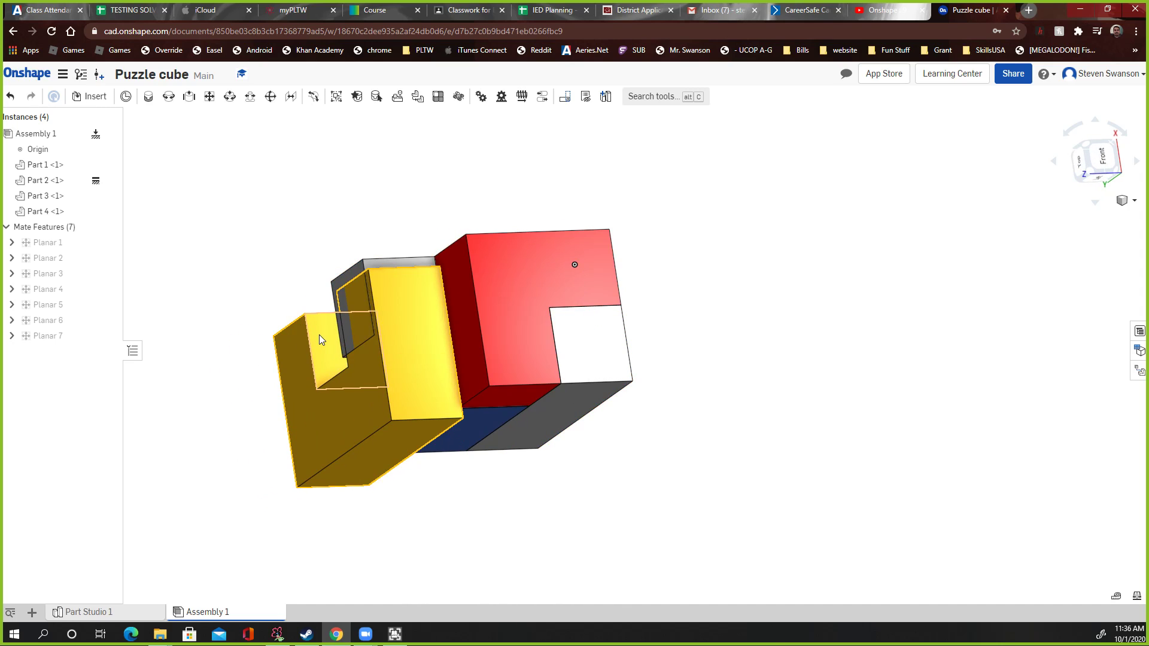
right_drag(541, 210, 839, 210)
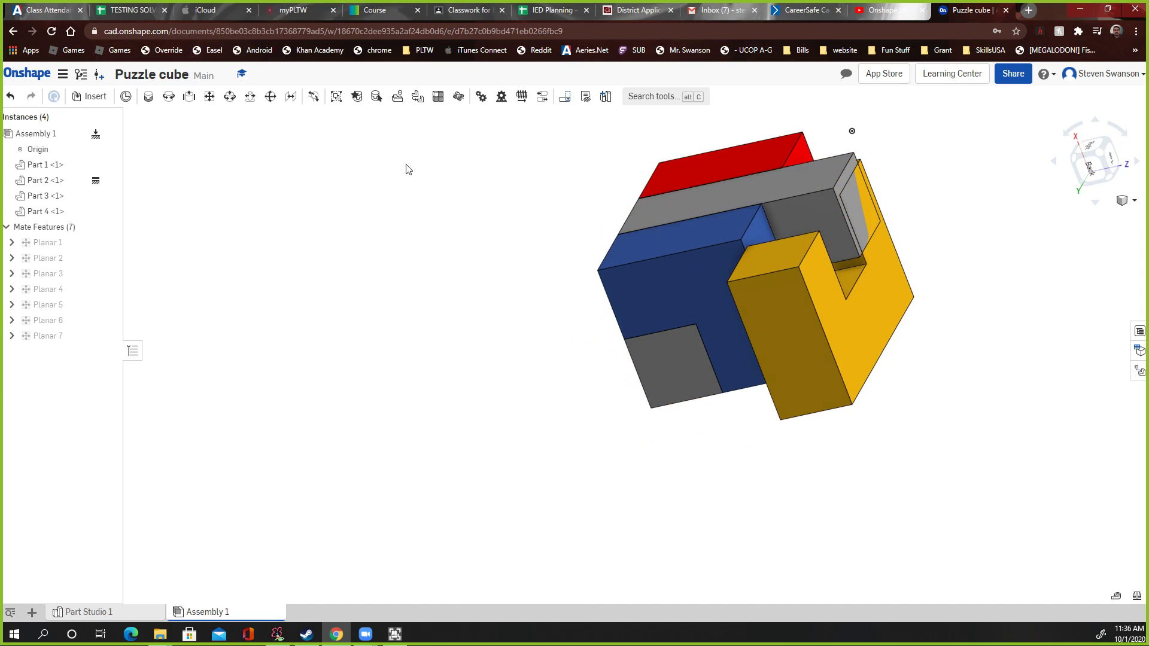
right_drag(405, 169, 175, 246)
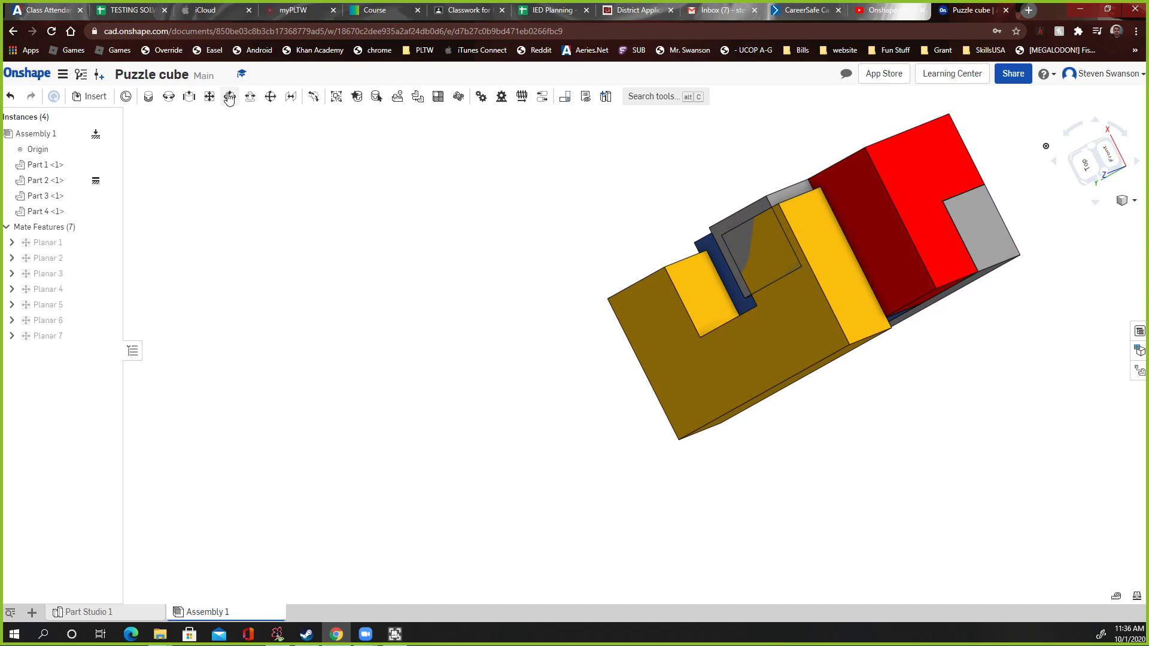
Create and accept an eighth planar mate between a side face of the yellow part's notch and the matching side face of the gray arm.
click(210, 97)
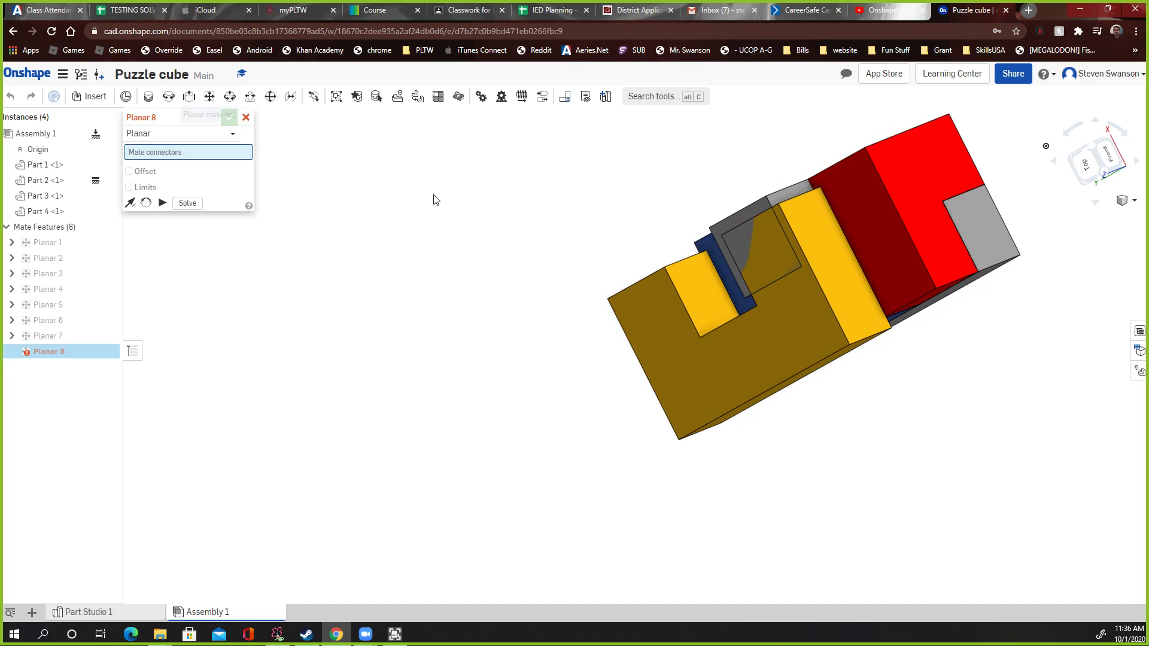
click(704, 295)
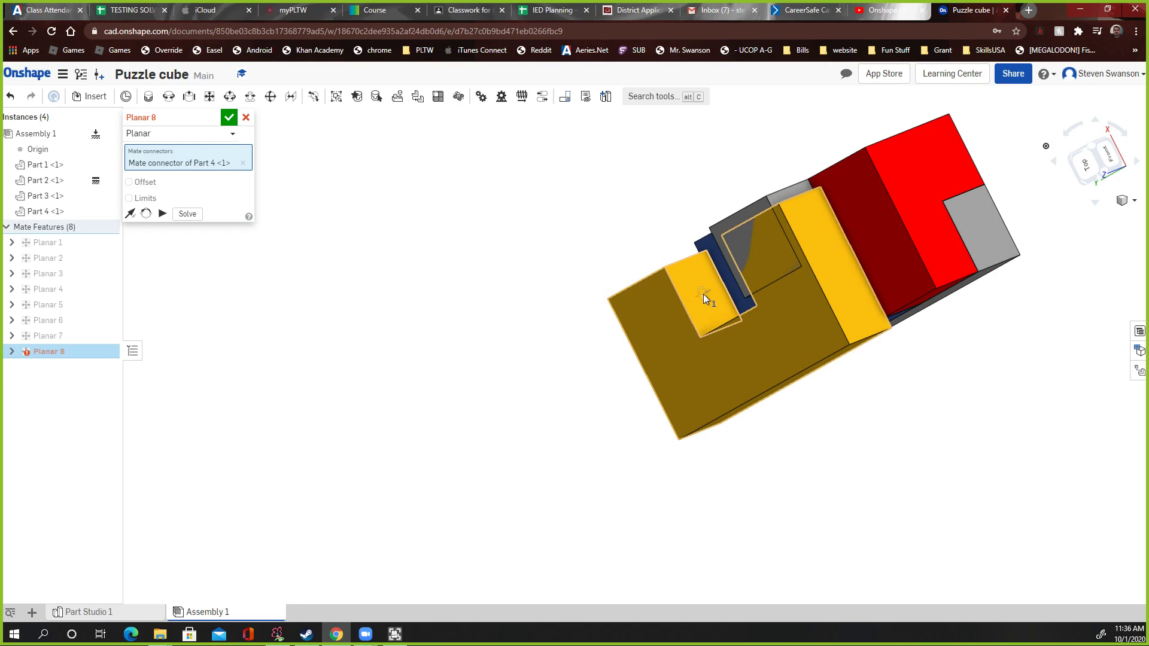
right_drag(585, 367, 671, 340)
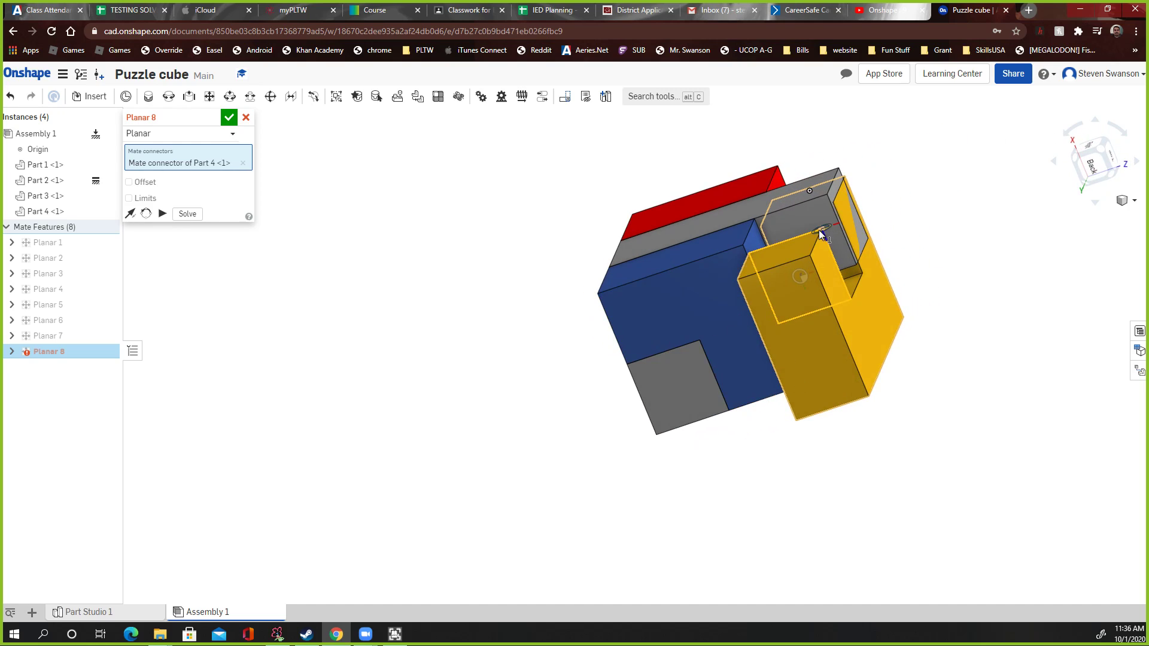
scroll(819, 229, up, 5)
scroll(702, 207, down, 5)
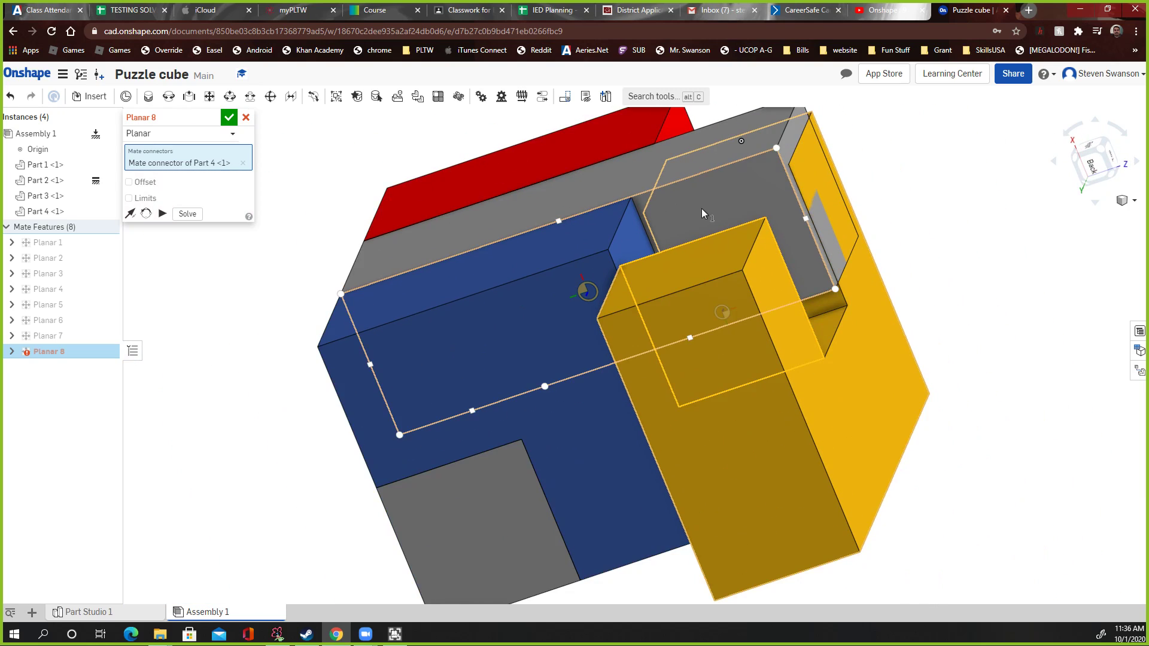
click(656, 210)
scroll(336, 179, down, 2)
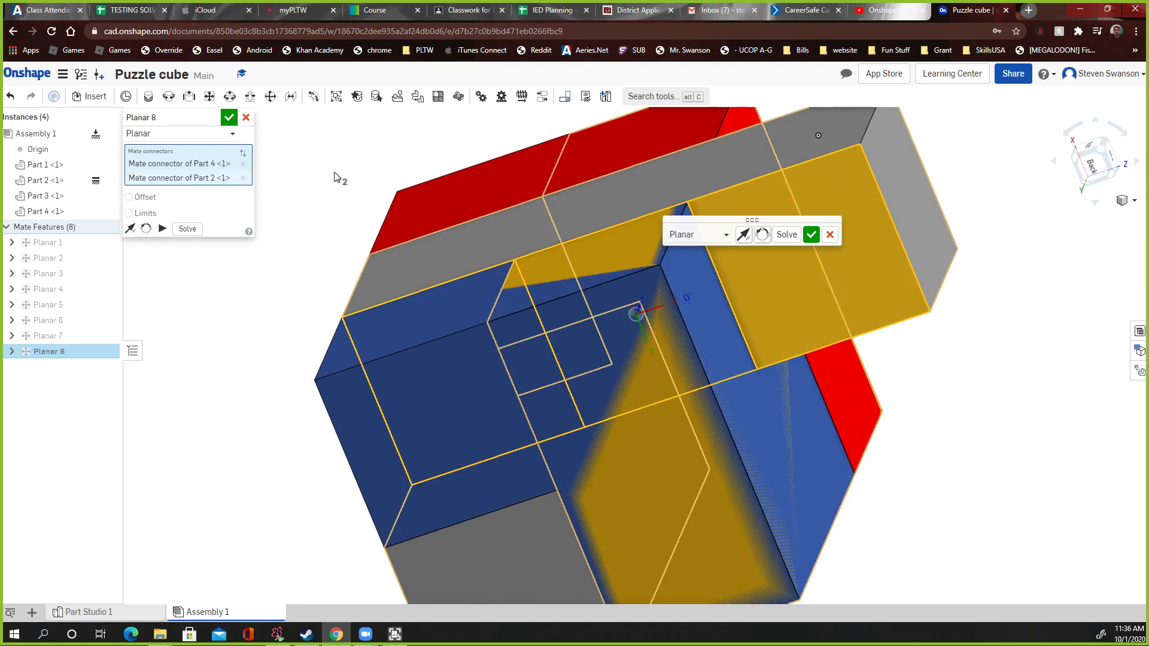
click(224, 120)
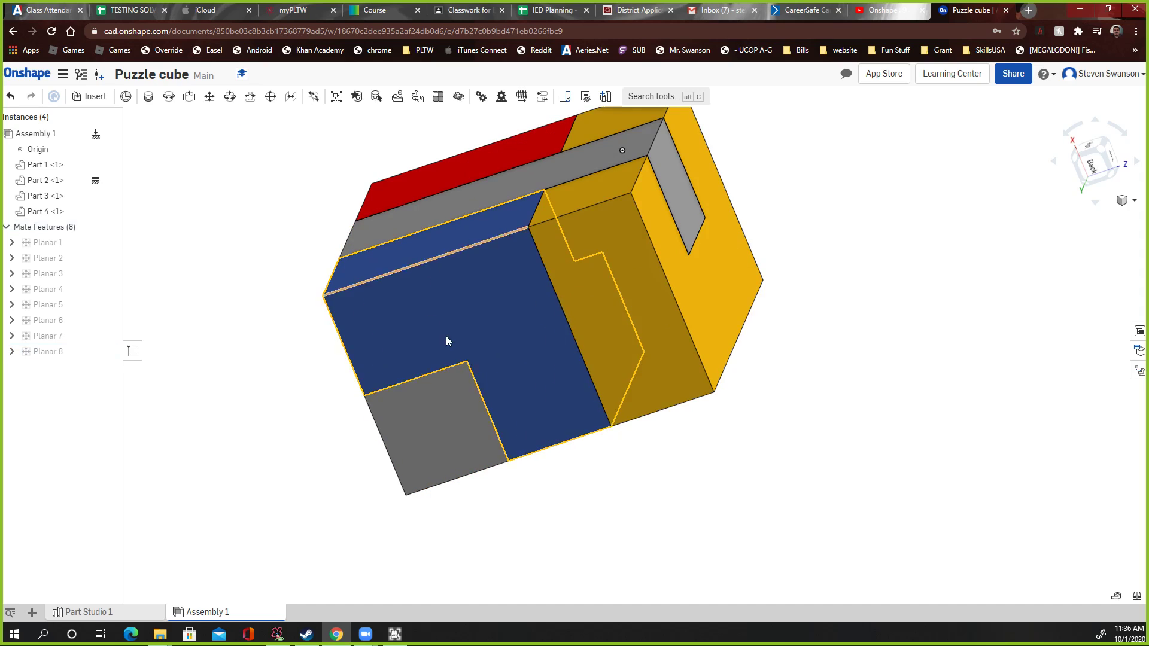
Check the yellow part's fit around the gray arm and slide it outward along its remaining free direction.
right_drag(824, 436, 724, 451)
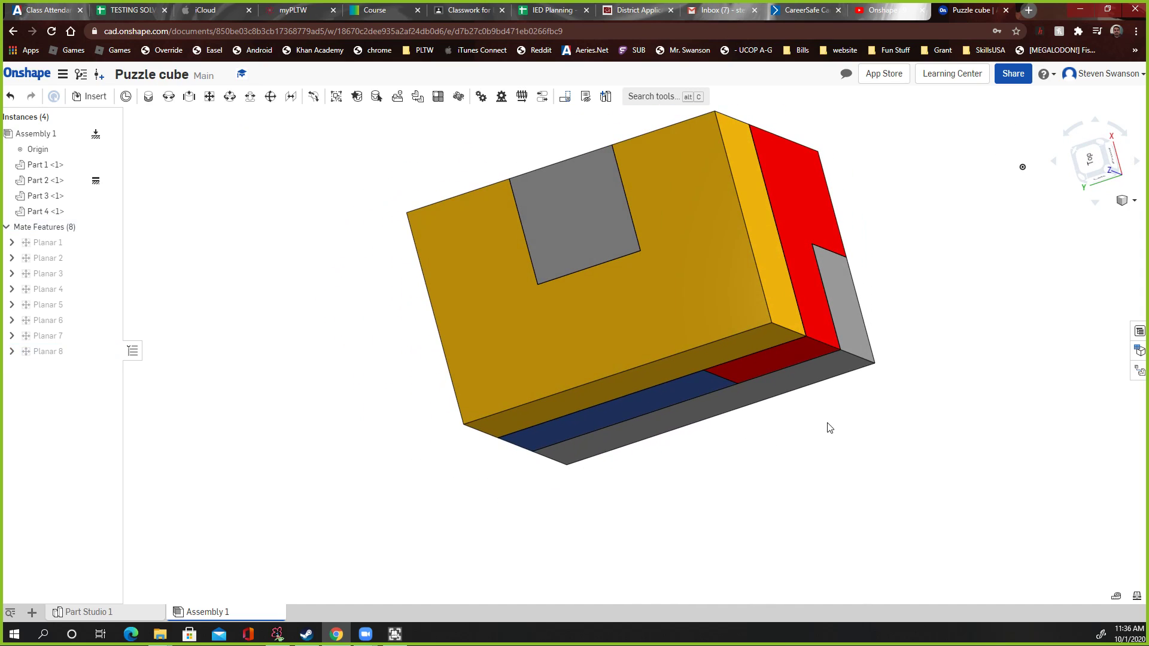
right_drag(859, 409, 452, 301)
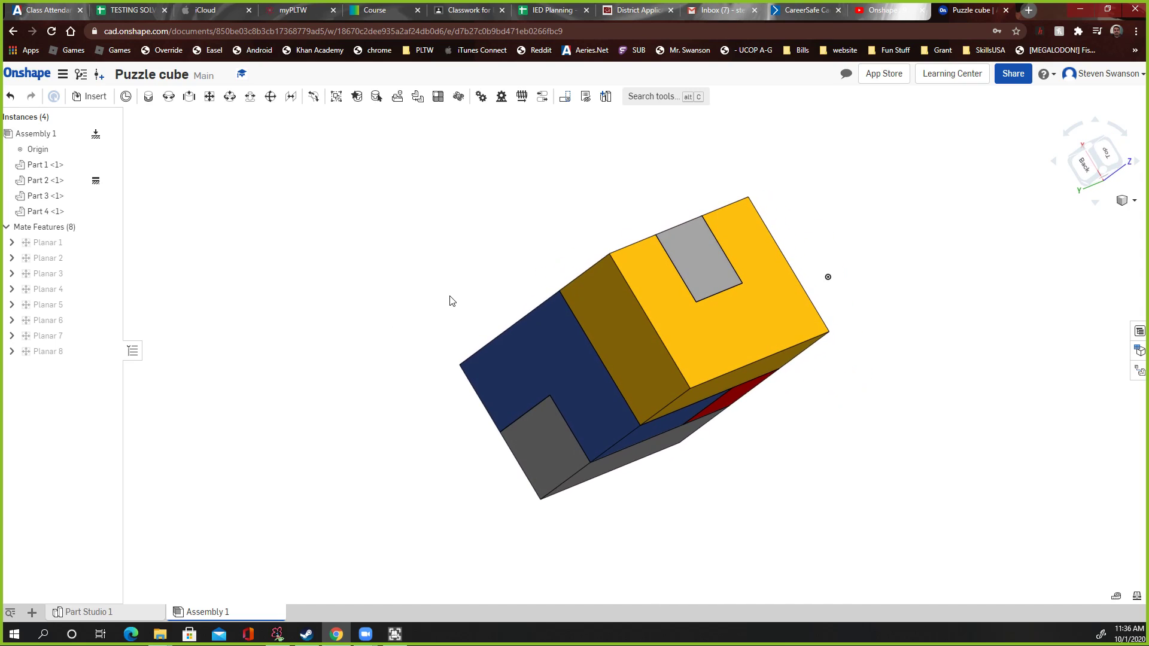
drag(801, 364, 747, 415)
click(777, 351)
click(738, 461)
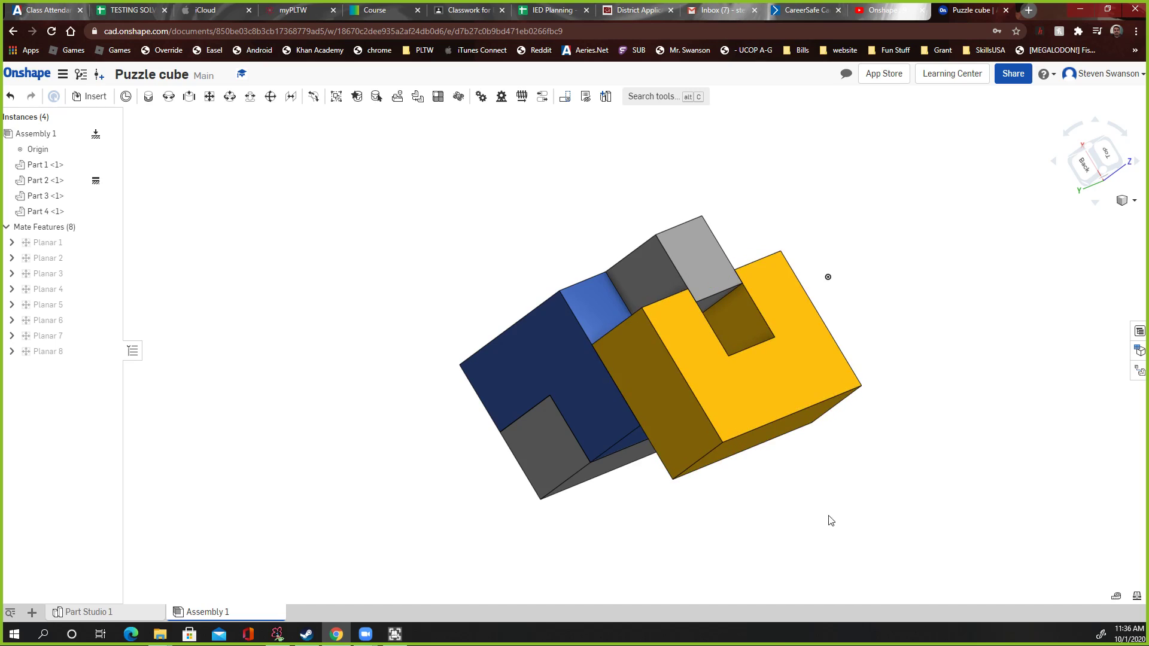
Try to create a ninth planar mate between the gray arm's side face and the back face of the yellow part's notch.
right_drag(829, 518, 780, 500)
scroll(719, 305, up, 5)
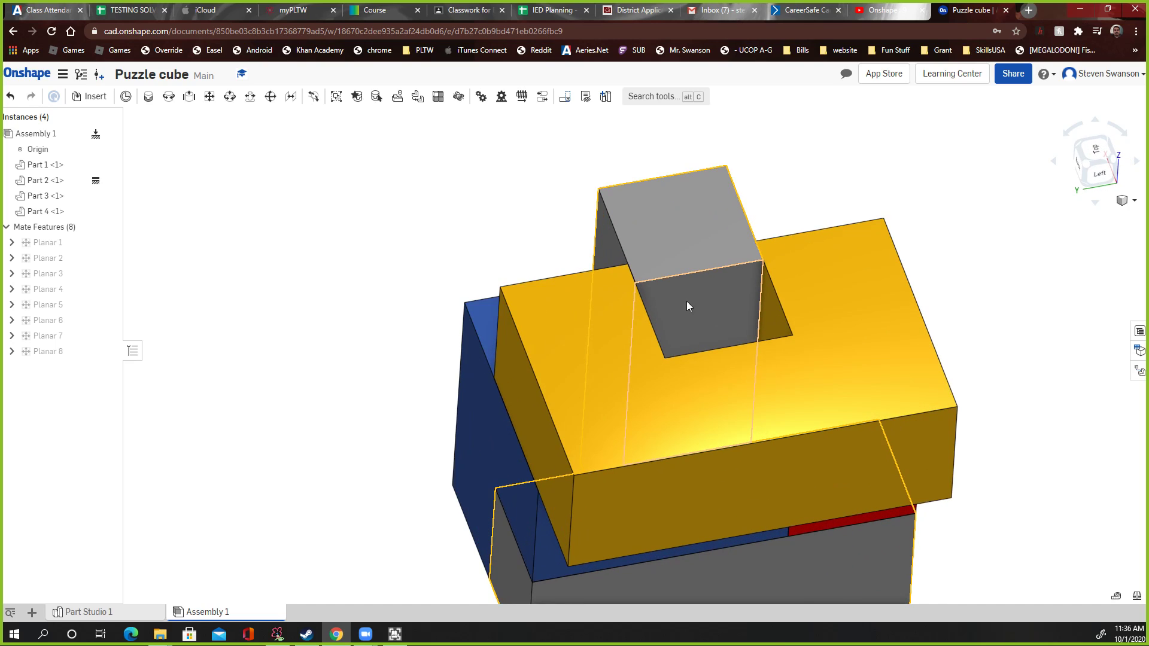
scroll(712, 298, down, 5)
right_drag(698, 303, 790, 336)
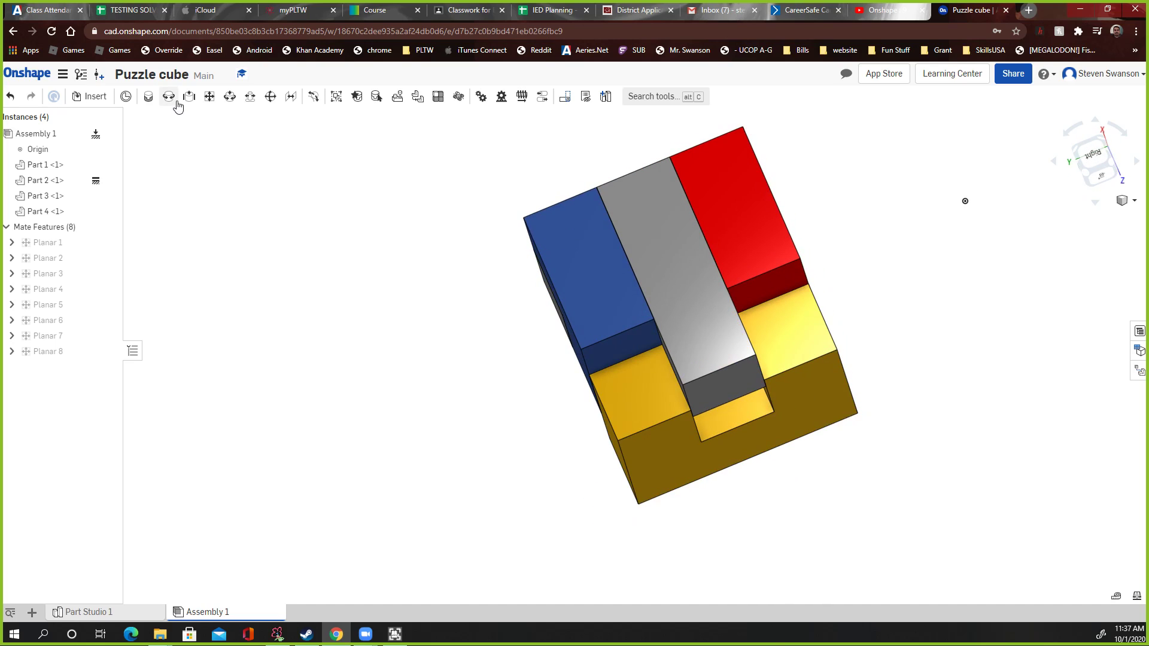
click(210, 98)
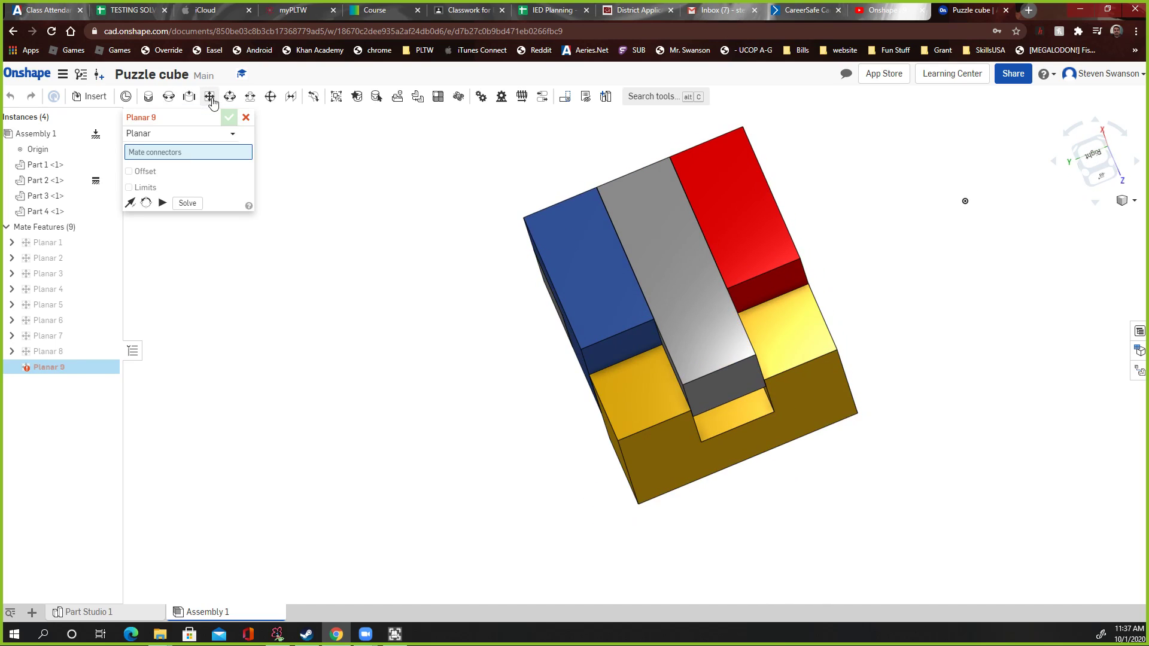
click(734, 418)
right_drag(807, 522, 683, 271)
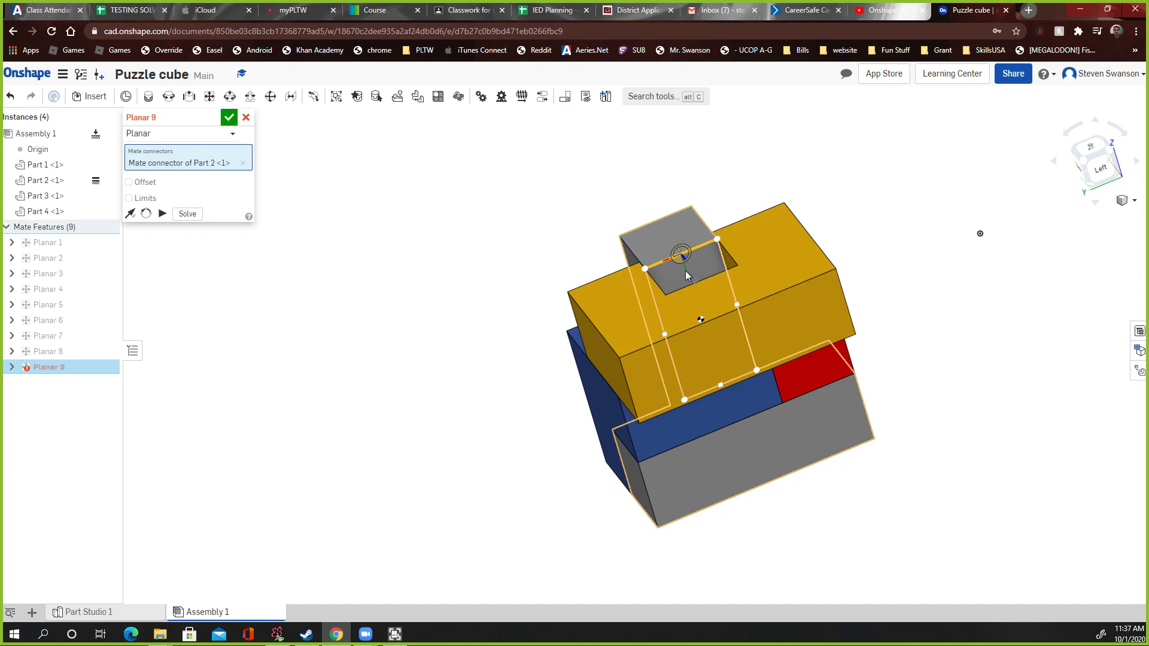
scroll(685, 271, up, 3)
click(694, 272)
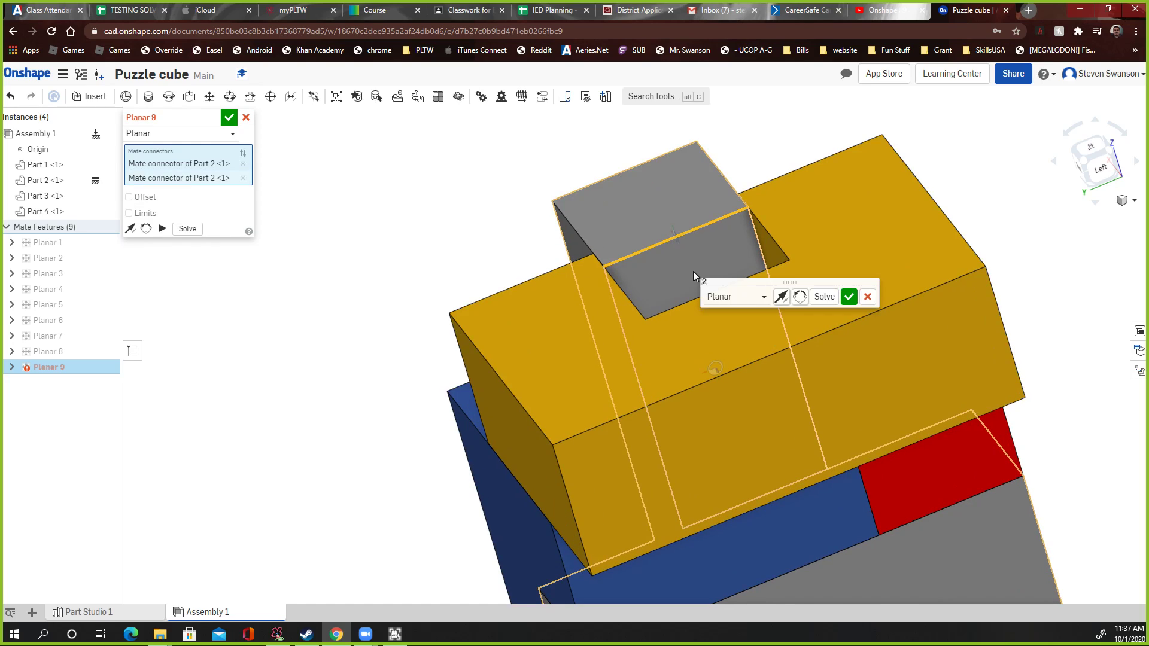
click(849, 297)
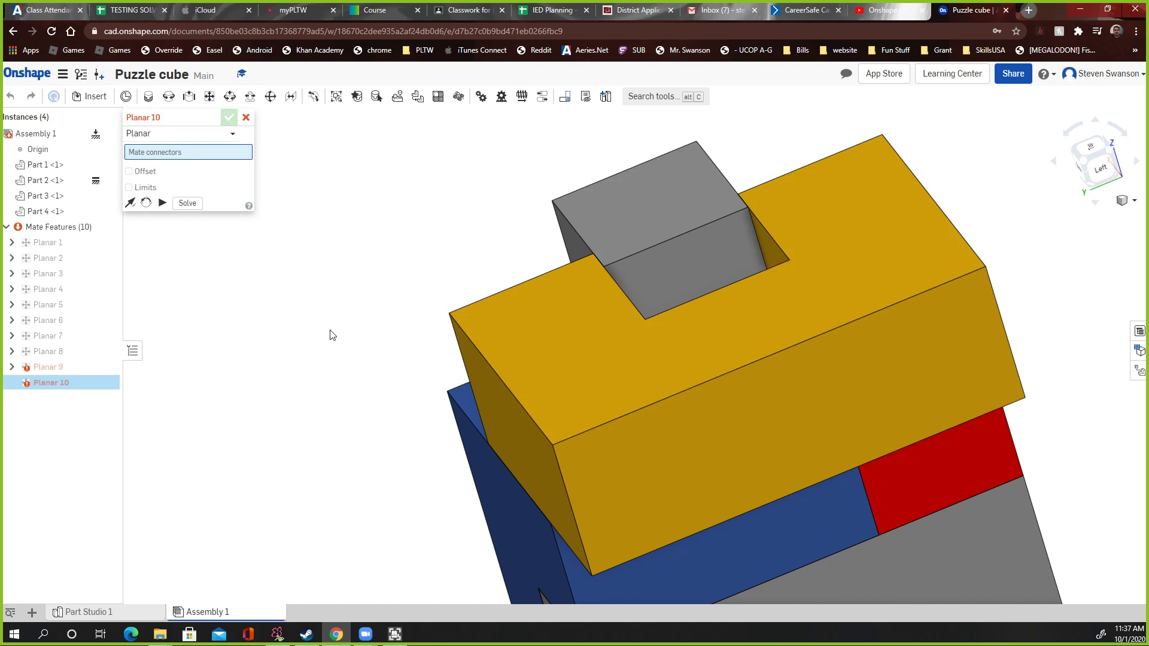
click(246, 118)
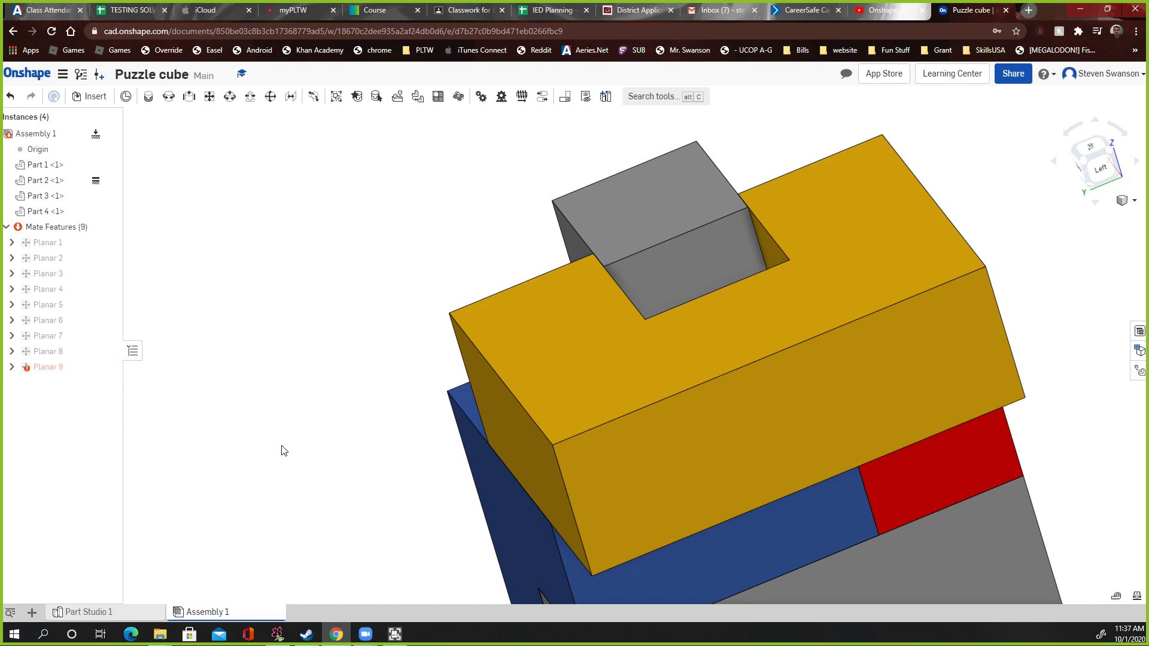
Reopen the faulty ninth planar mate to check its two connectors, and delete the mate.
right_click(53, 370)
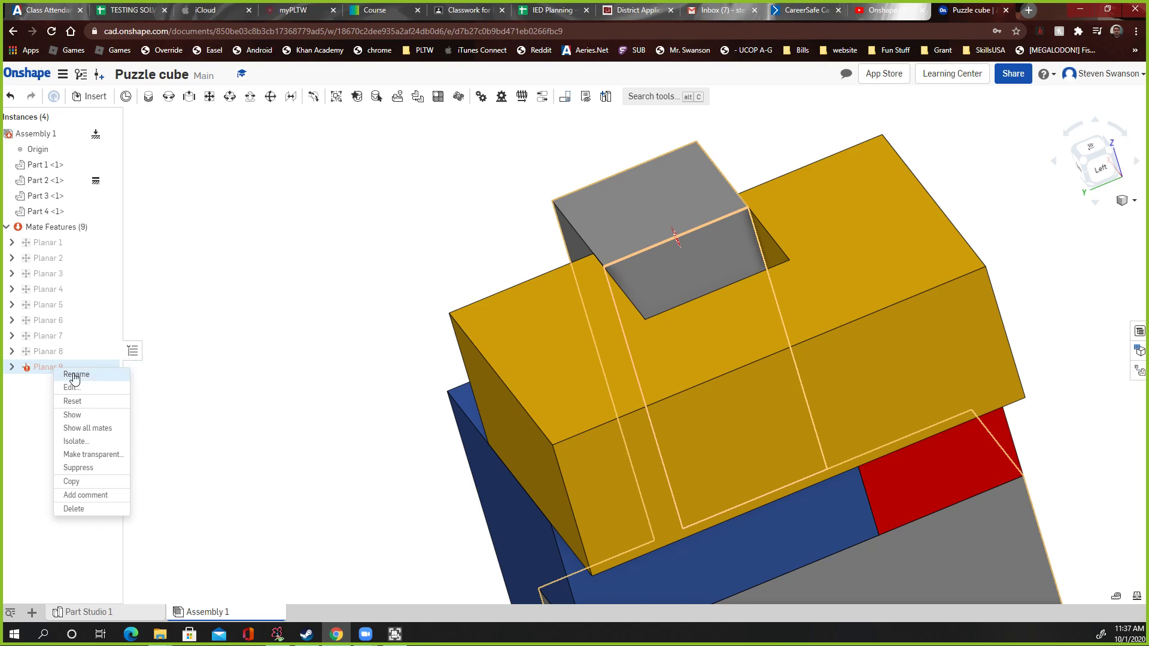
click(68, 388)
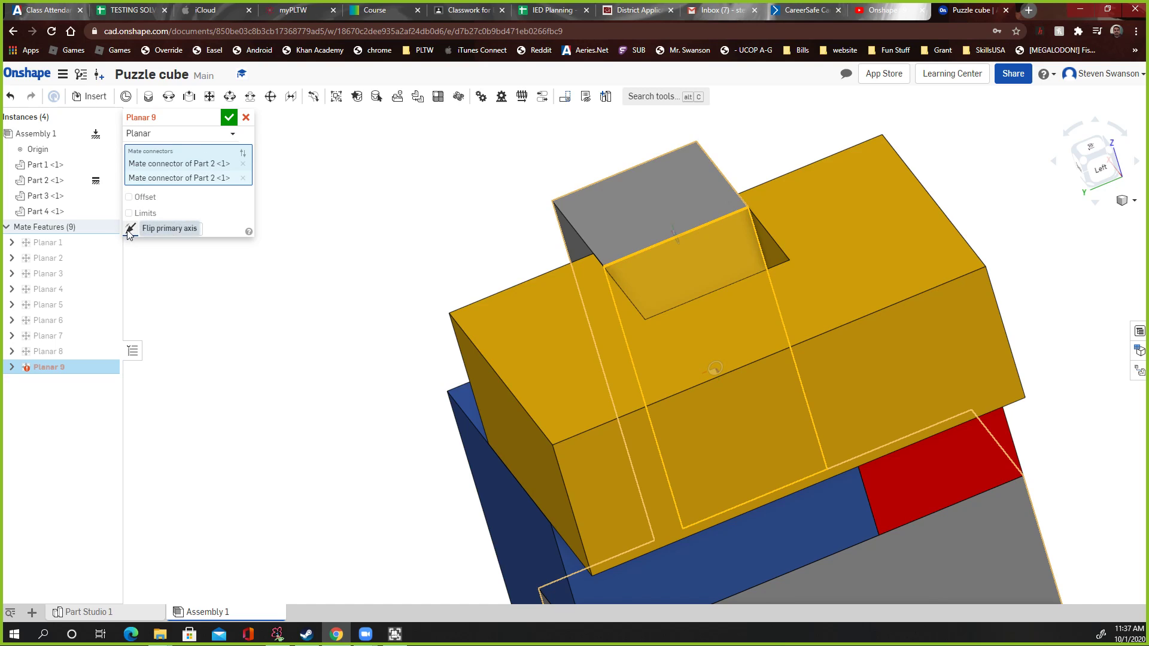
click(228, 118)
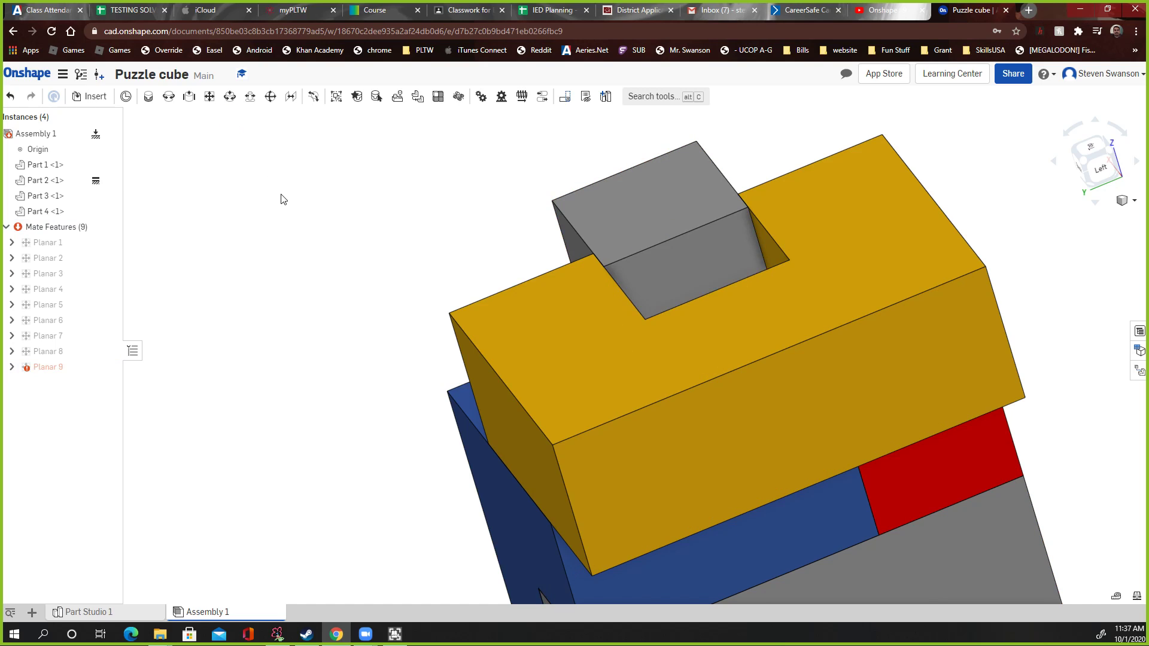
double_click(63, 367)
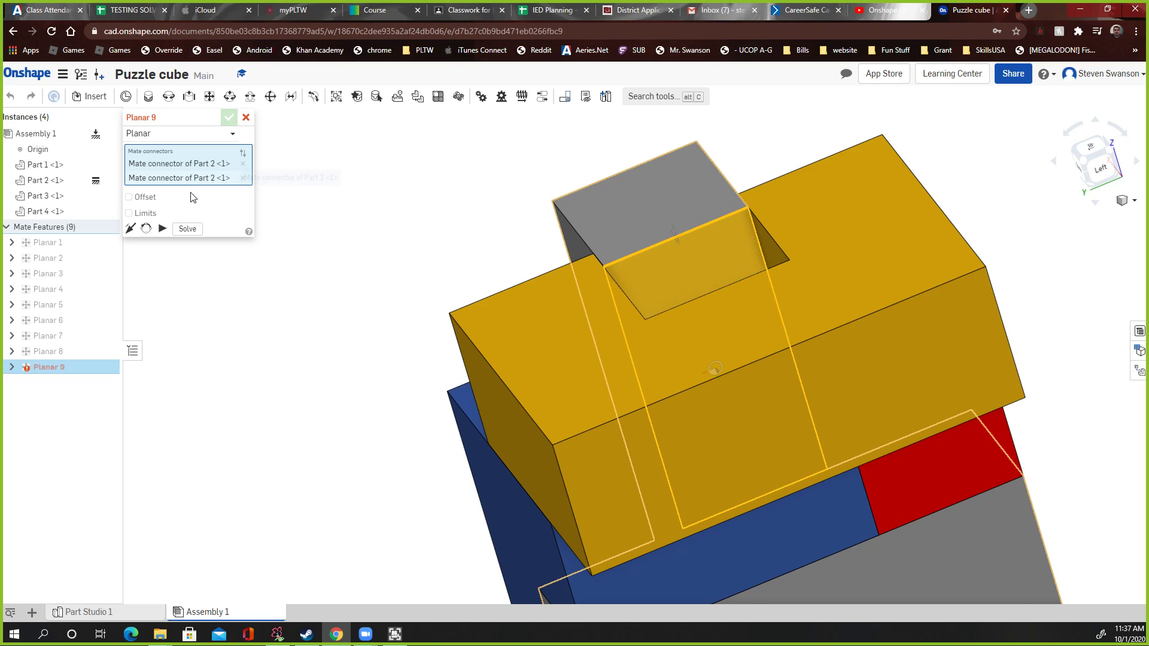
click(248, 117)
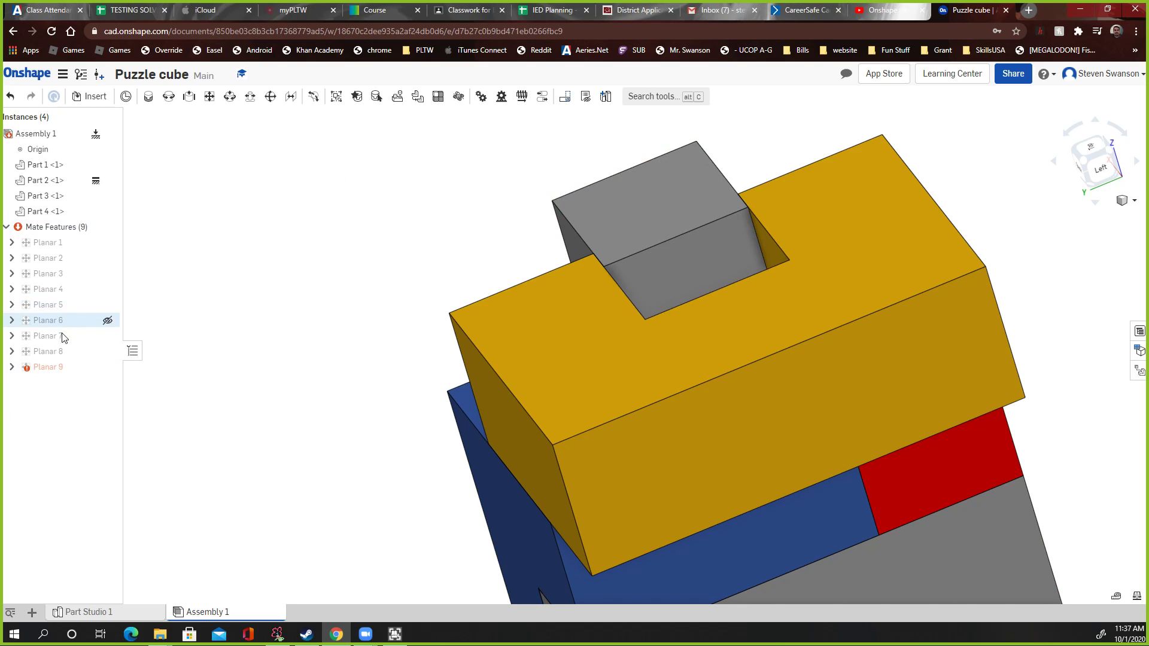
right_click(49, 370)
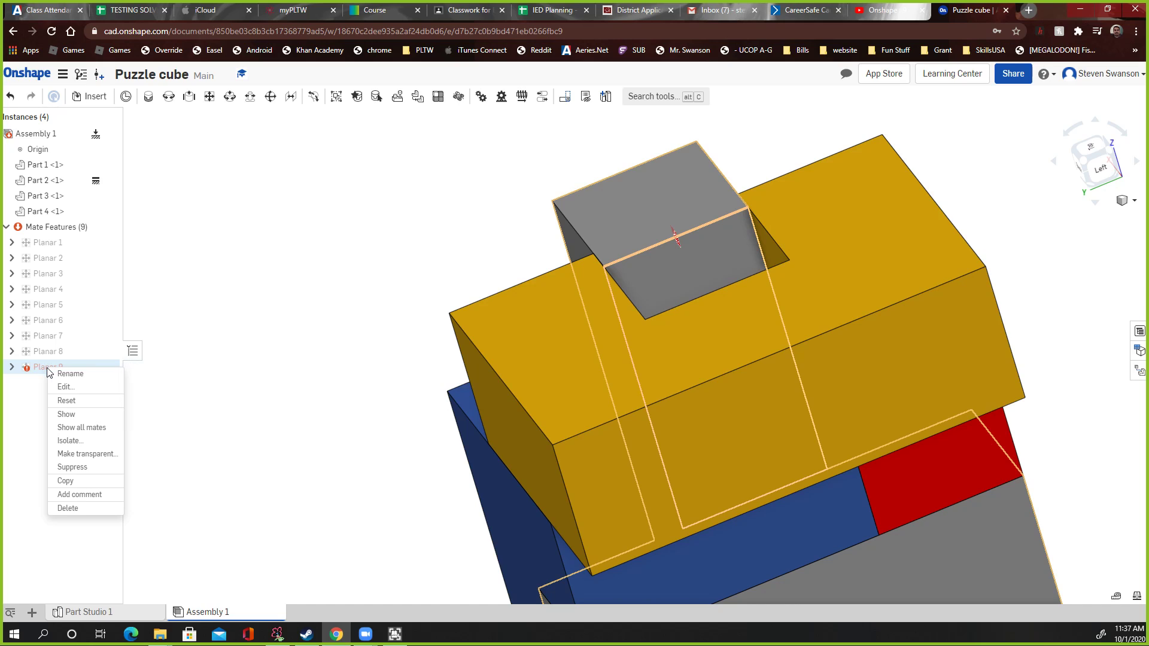
click(70, 510)
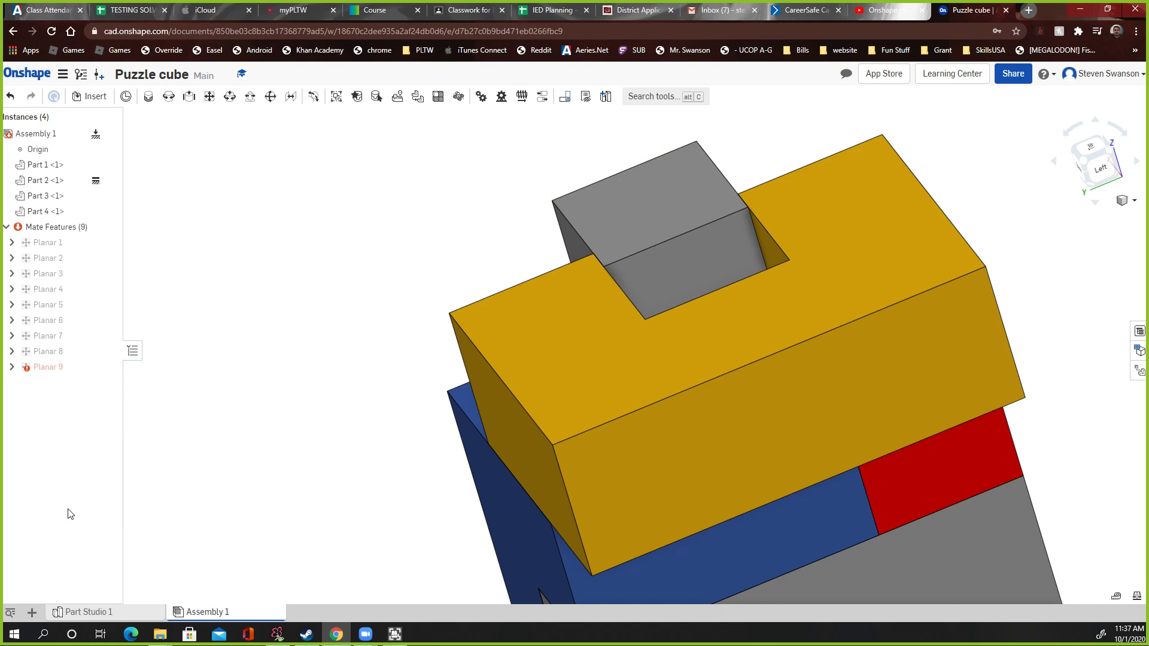
Slide the yellow part outward along its free direction until its notch is clear of the gray arm.
scroll(231, 475, down, 5)
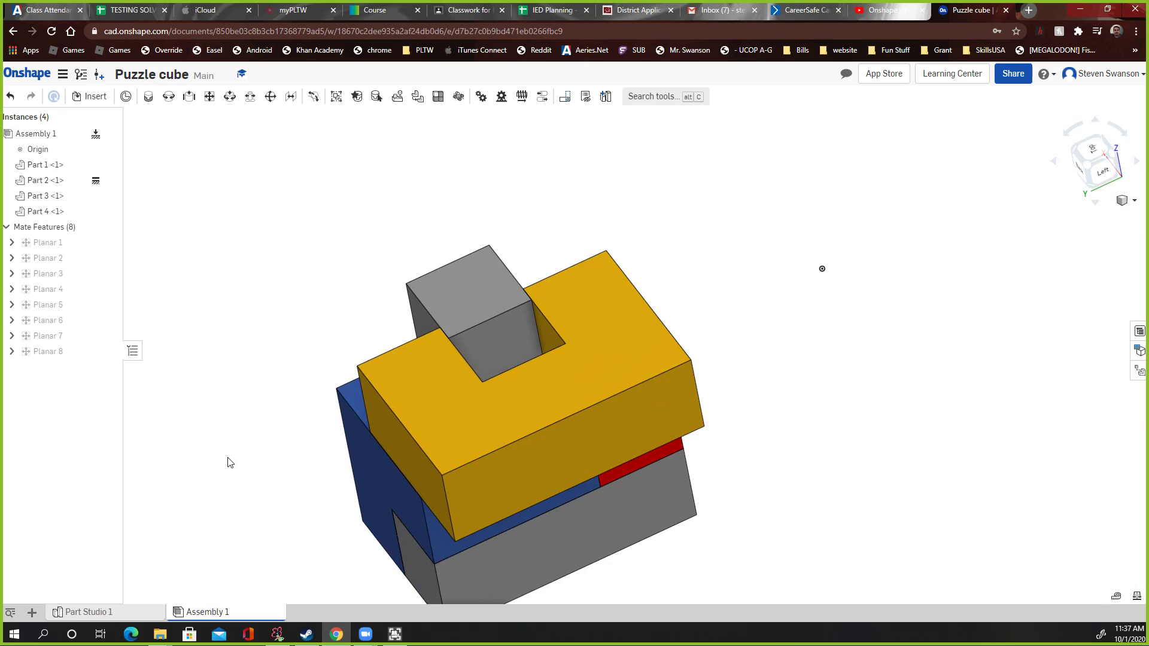
drag(442, 448, 560, 450)
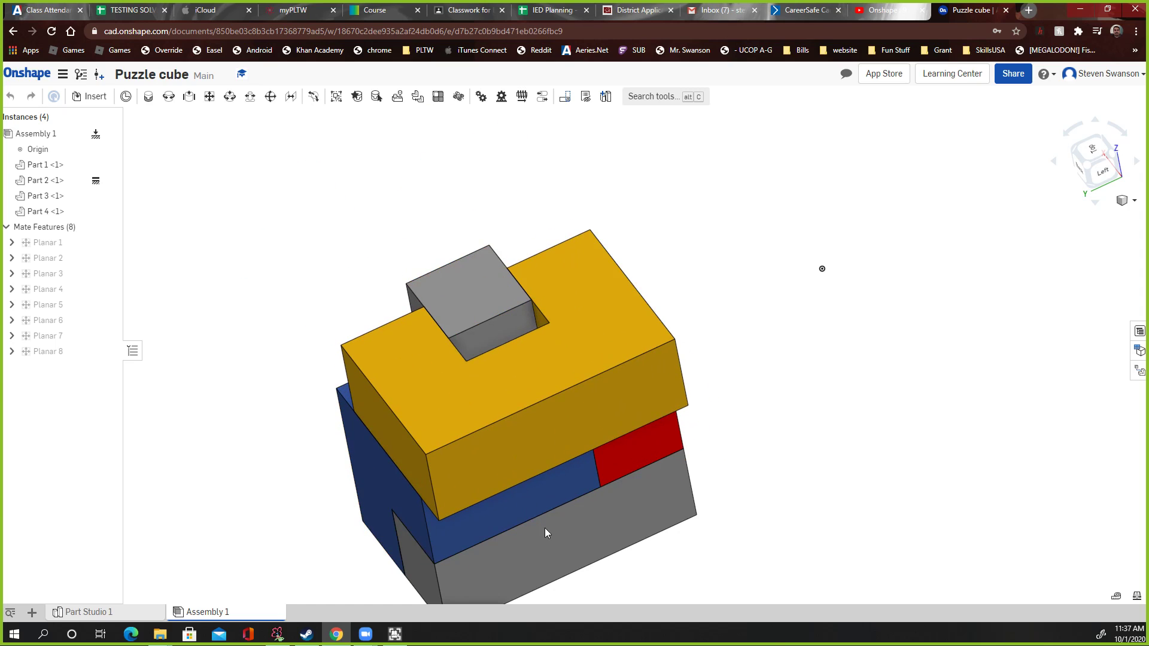
drag(545, 528, 541, 529)
right_drag(422, 520, 300, 486)
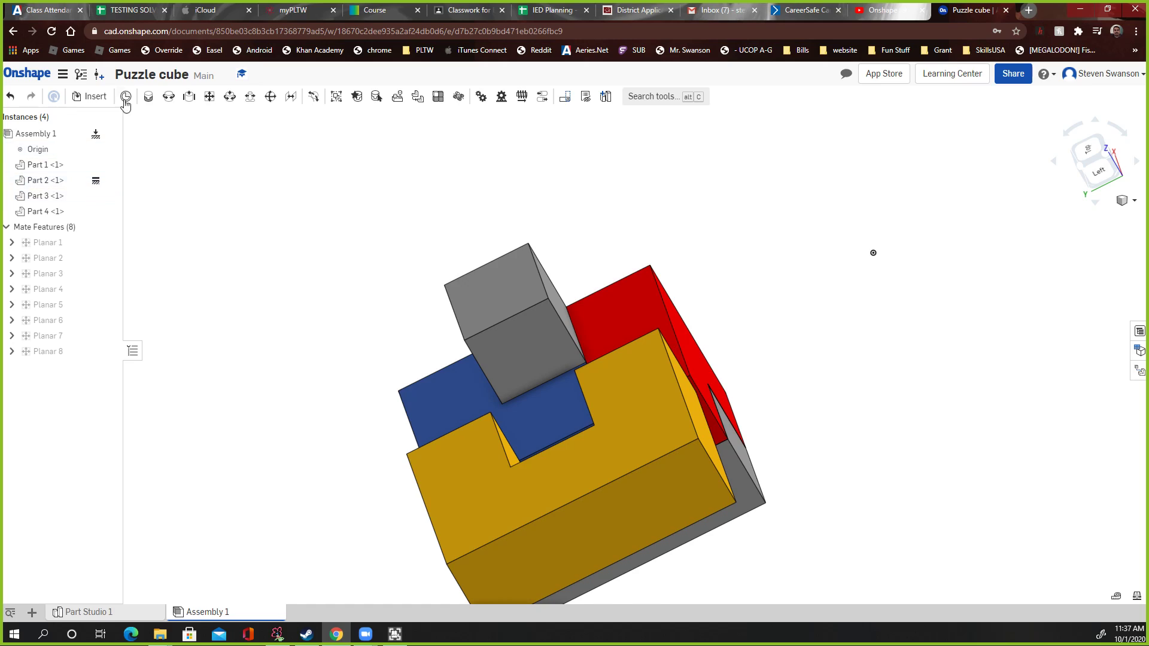
Create and accept a ninth planar mate between the gray arm's side face and the back face of the yellow part's notch.
click(208, 97)
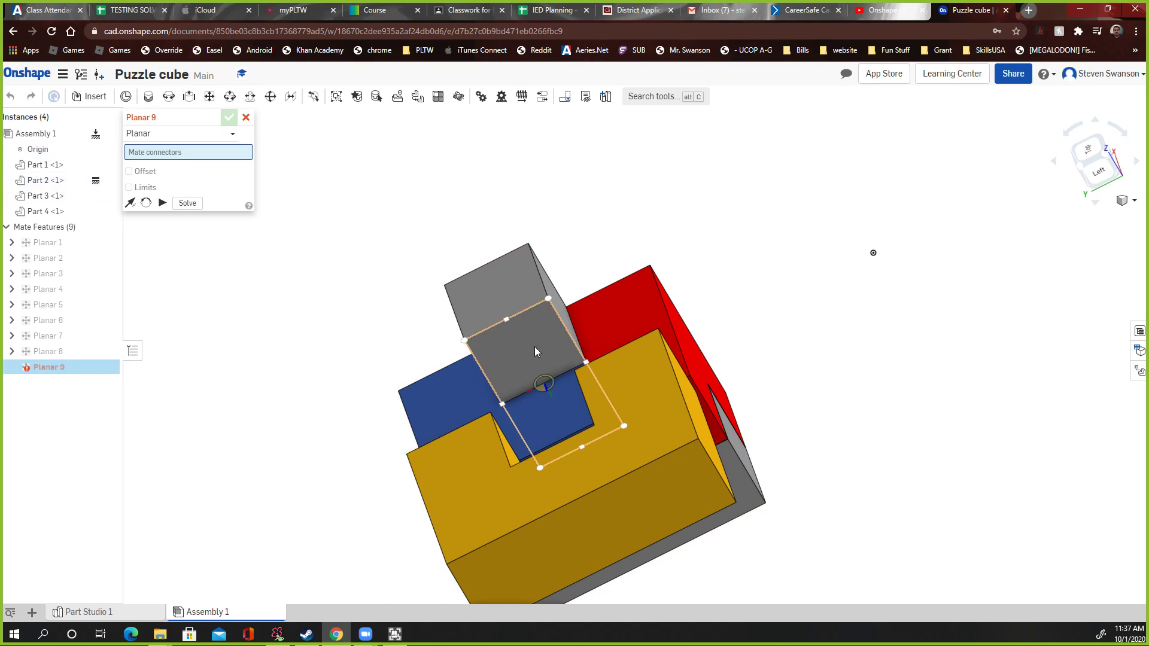
click(538, 376)
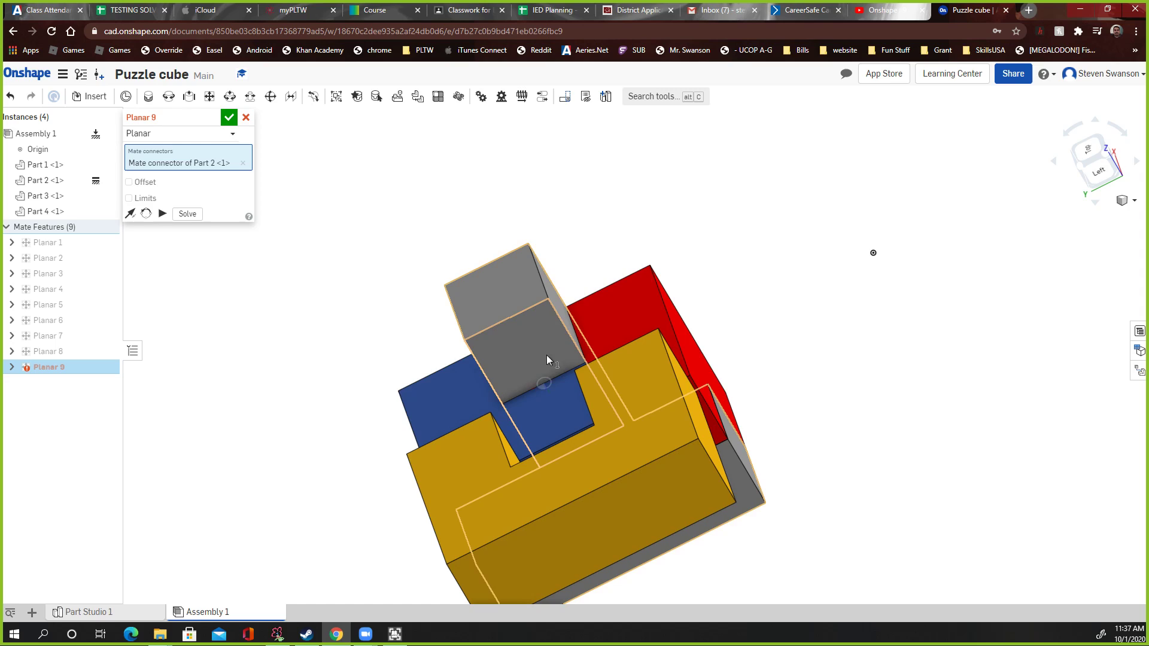
right_drag(547, 354, 677, 403)
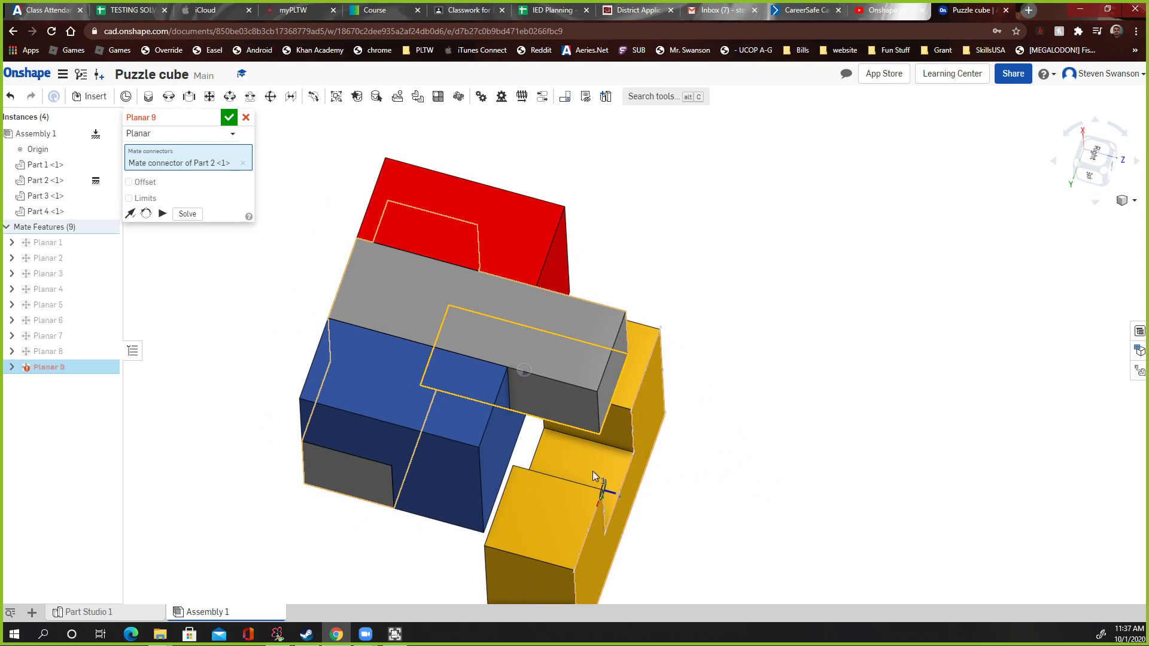
scroll(591, 468, down, 2)
right_drag(613, 469, 634, 457)
scroll(634, 457, up, 6)
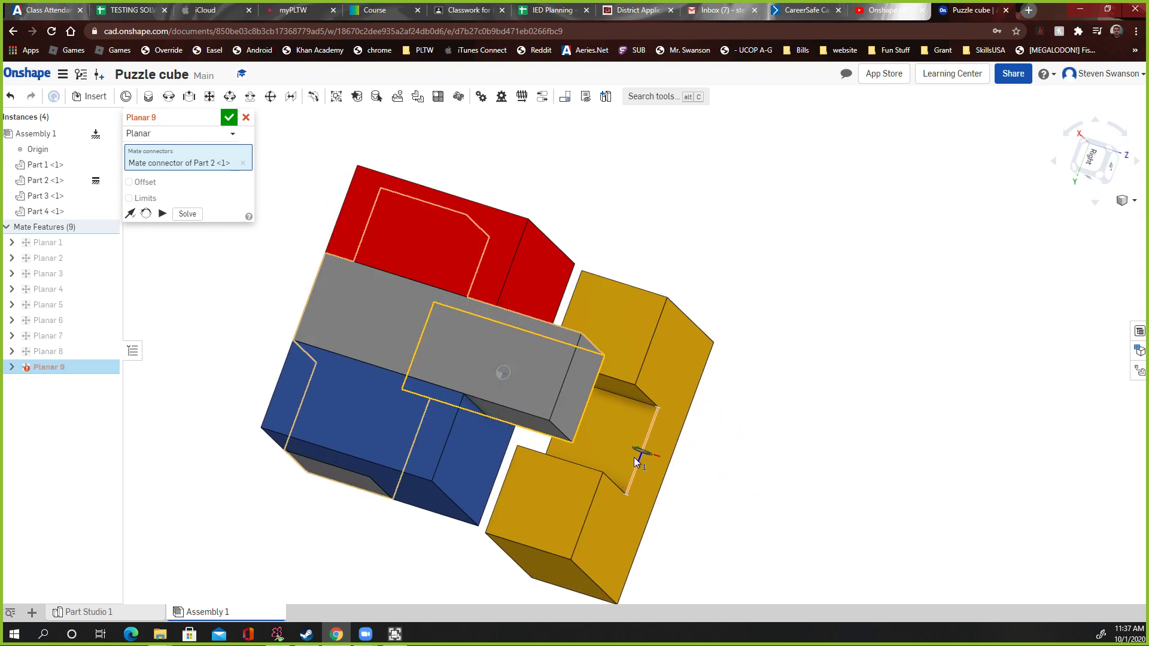
click(619, 435)
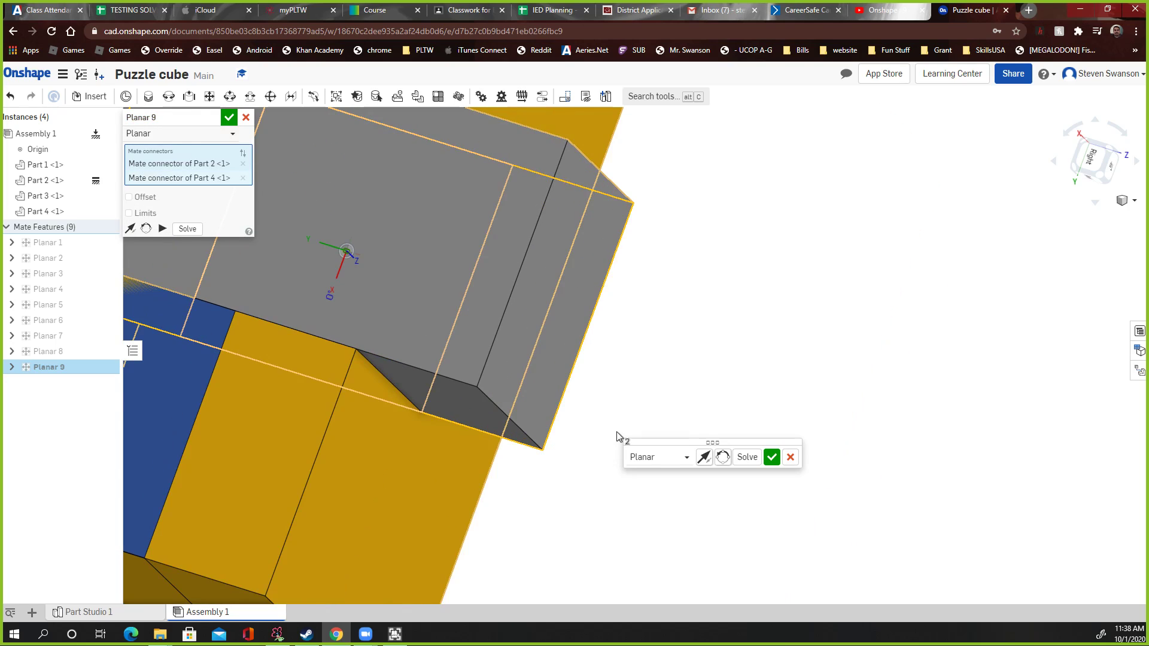
click(772, 460)
right_drag(788, 470, 704, 407)
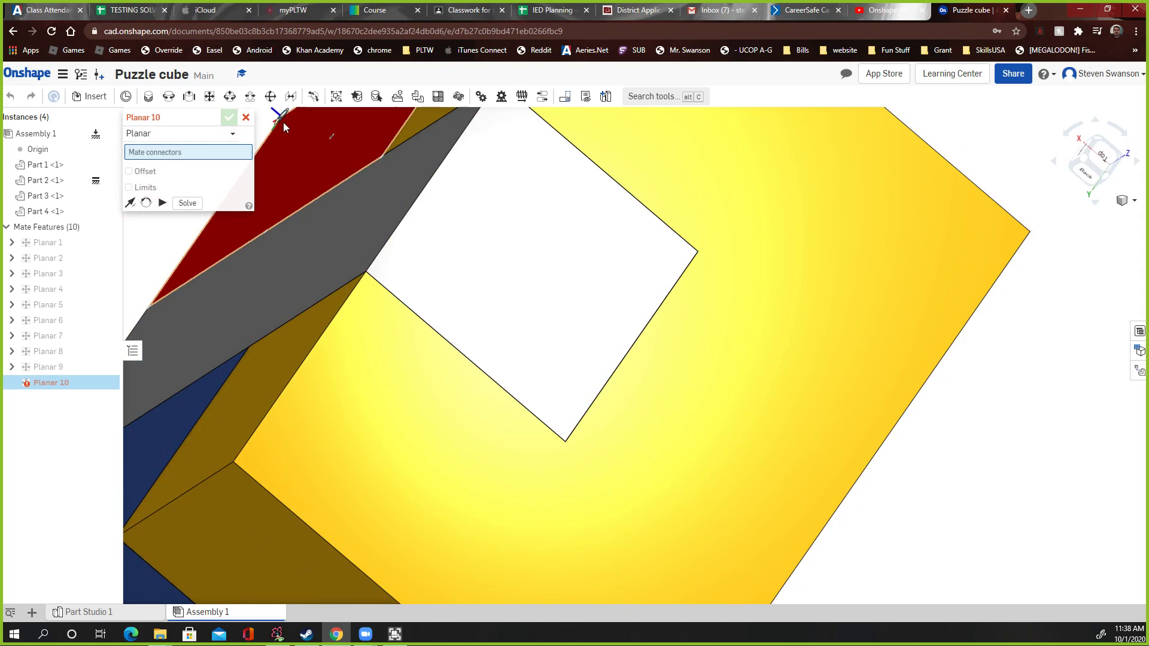
click(246, 118)
Switch to the isometric view and examine the assembled puzzle from all sides for the fit of the four parts.
scroll(860, 405, down, 5)
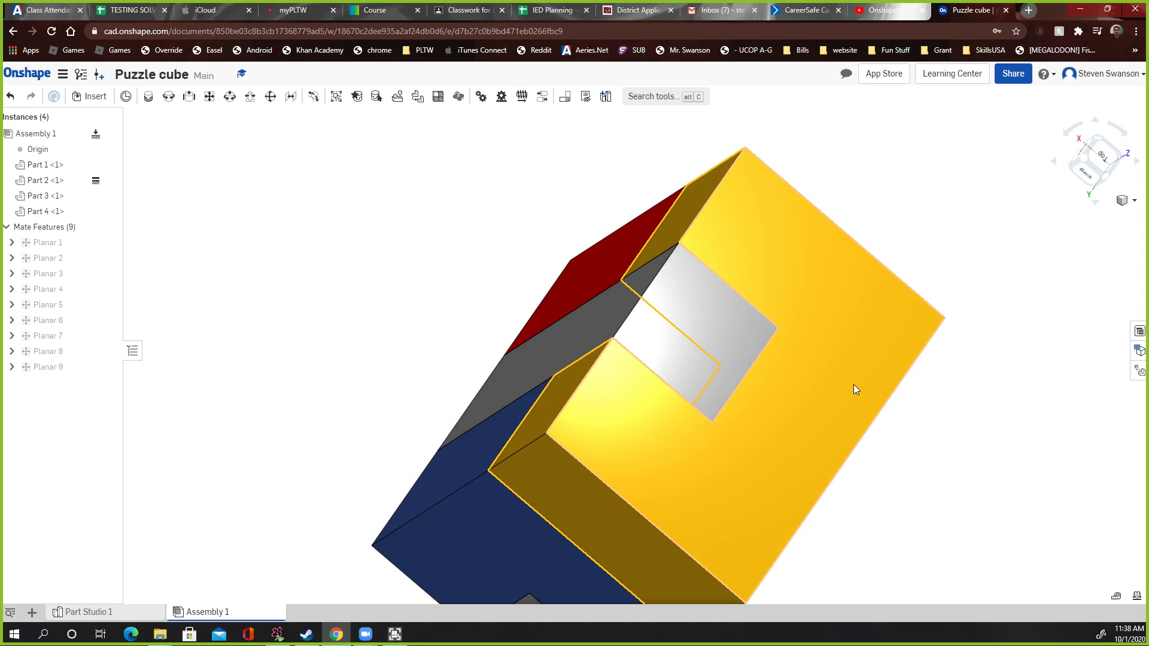
right_drag(980, 470, 922, 450)
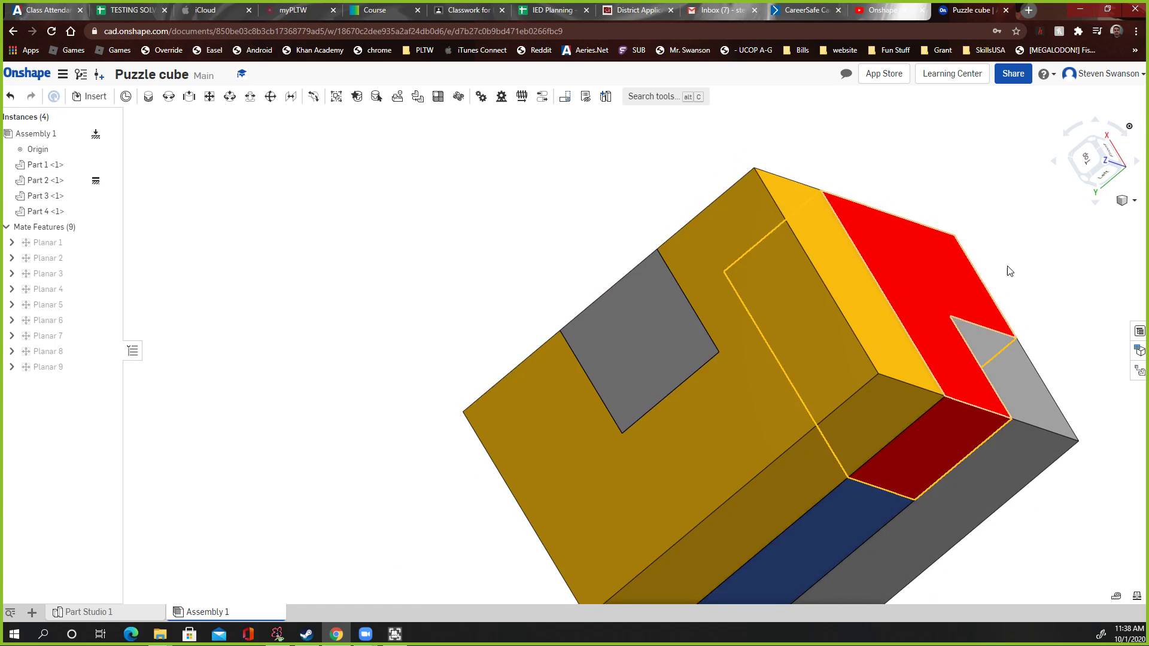
click(1135, 200)
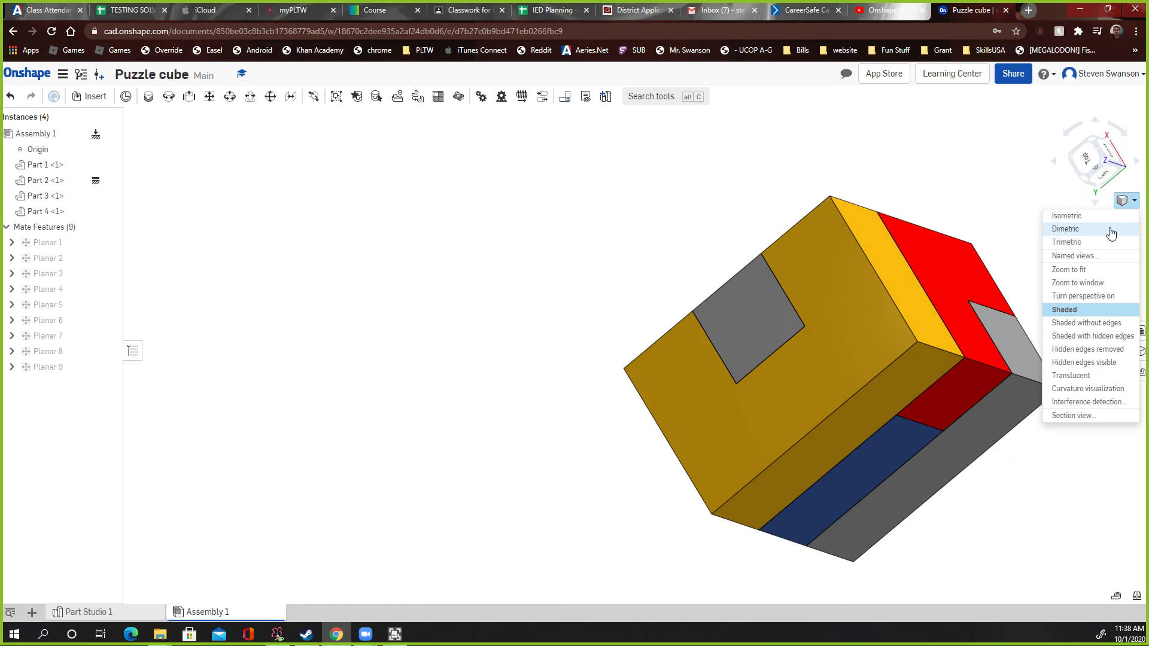
click(1107, 216)
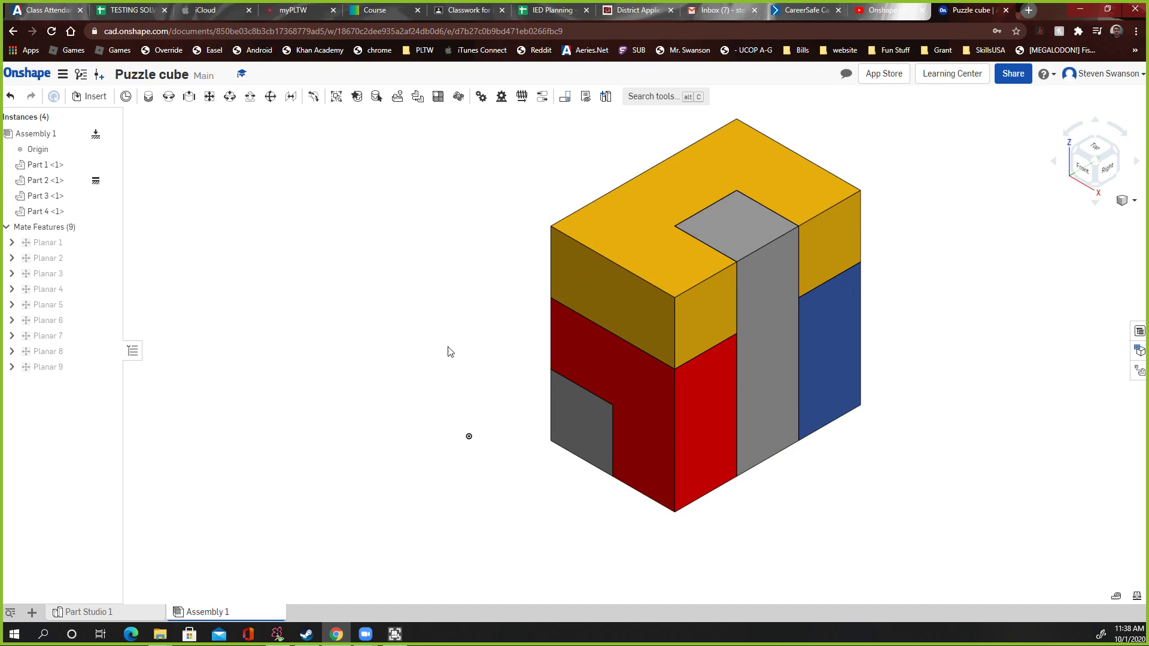
right_drag(467, 382, 847, 506)
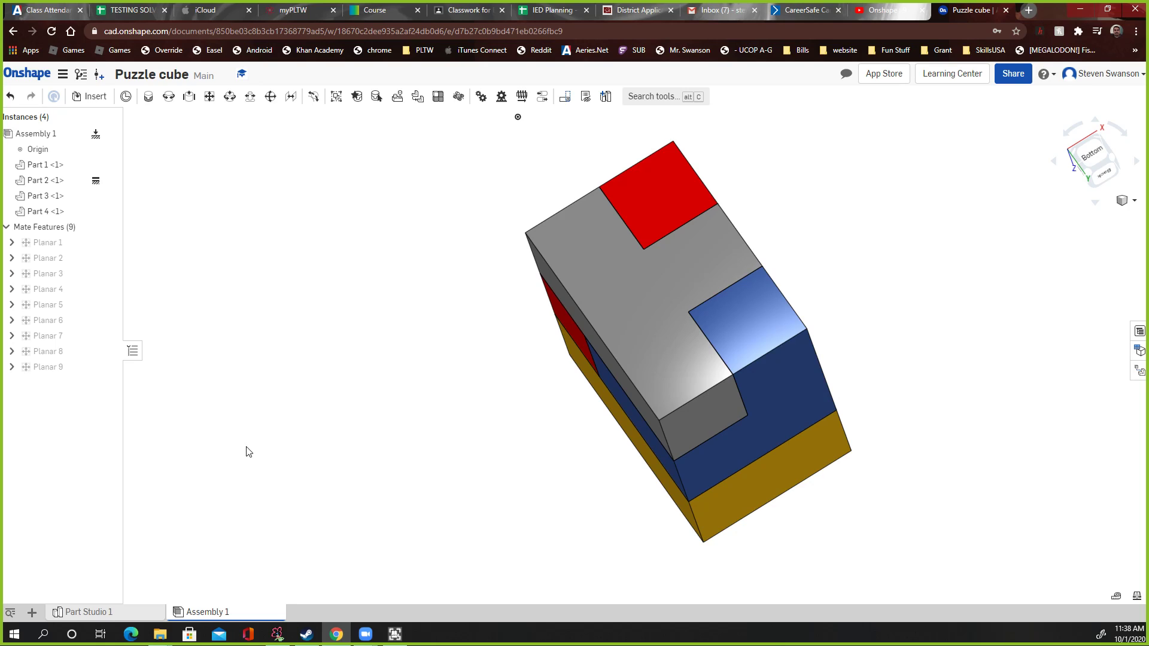
right_drag(344, 414, 394, 361)
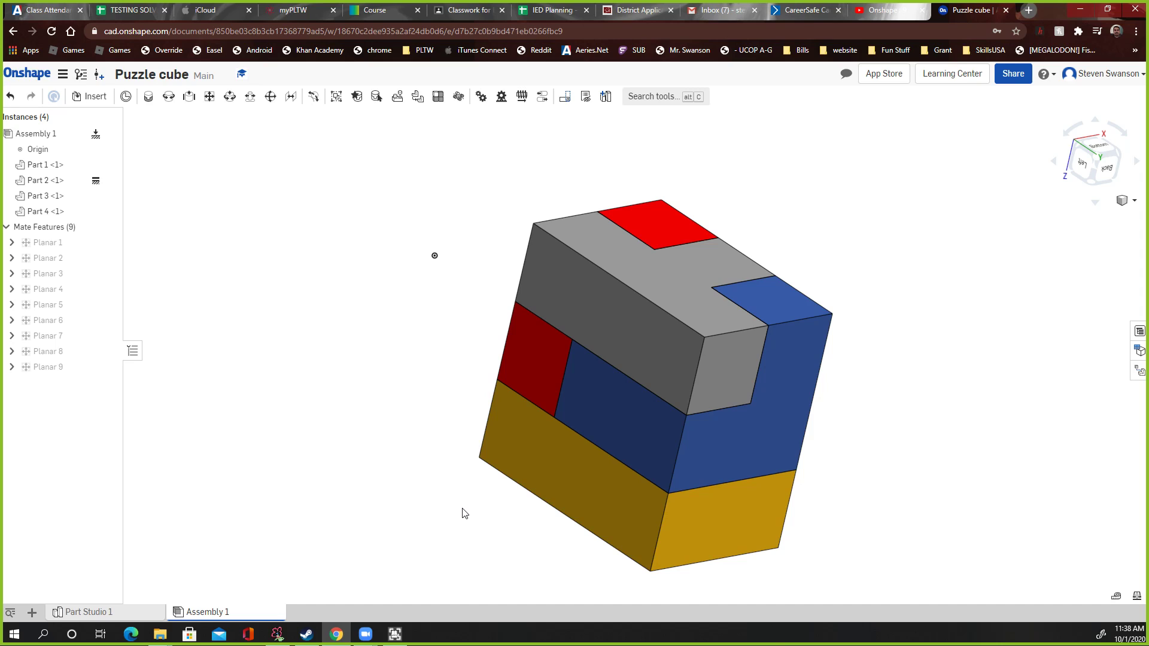
right_drag(464, 513, 351, 511)
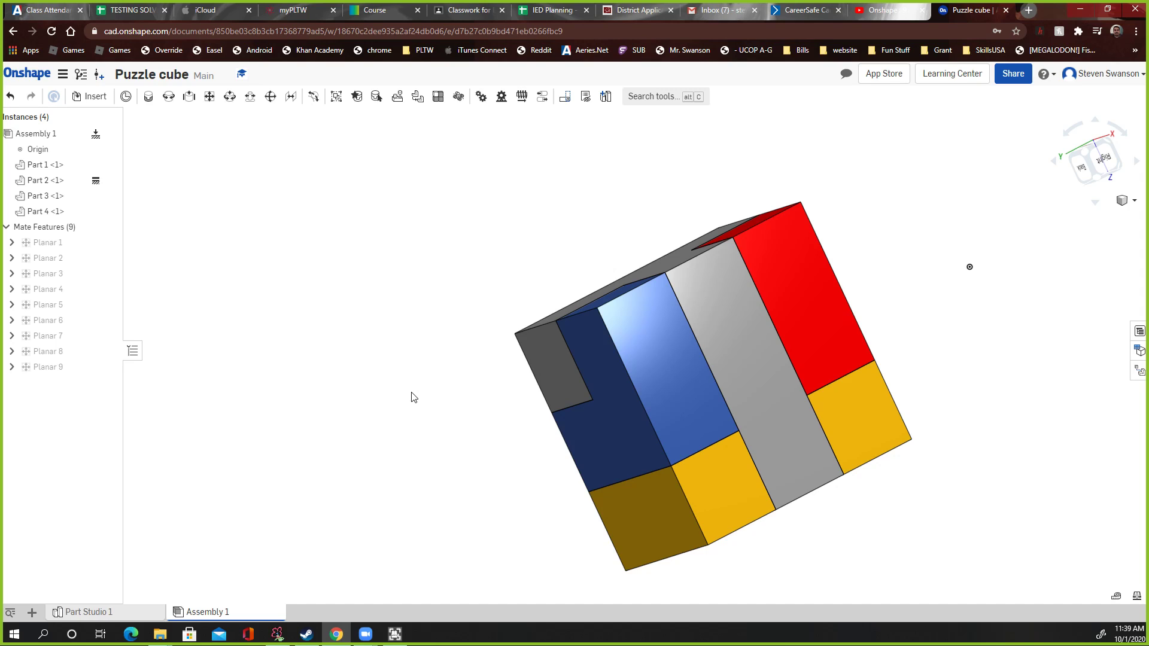
right_drag(421, 406, 482, 328)
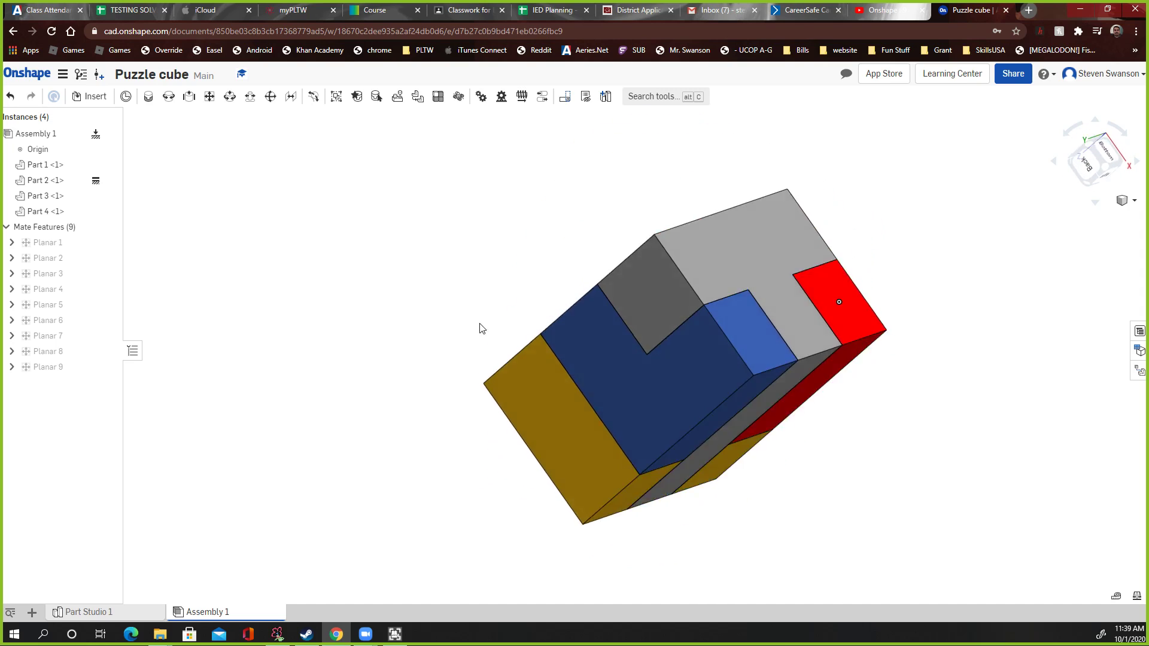